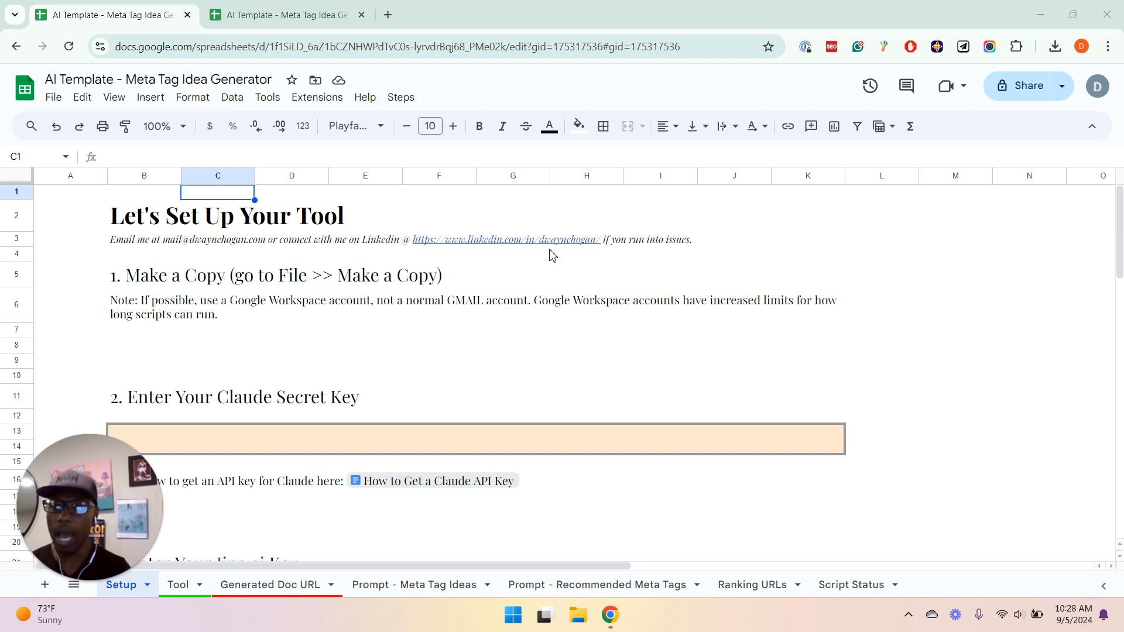
Review the Setup sheet's instructions for making a copy of the file and entering the Claude secret key
left_click(65, 100)
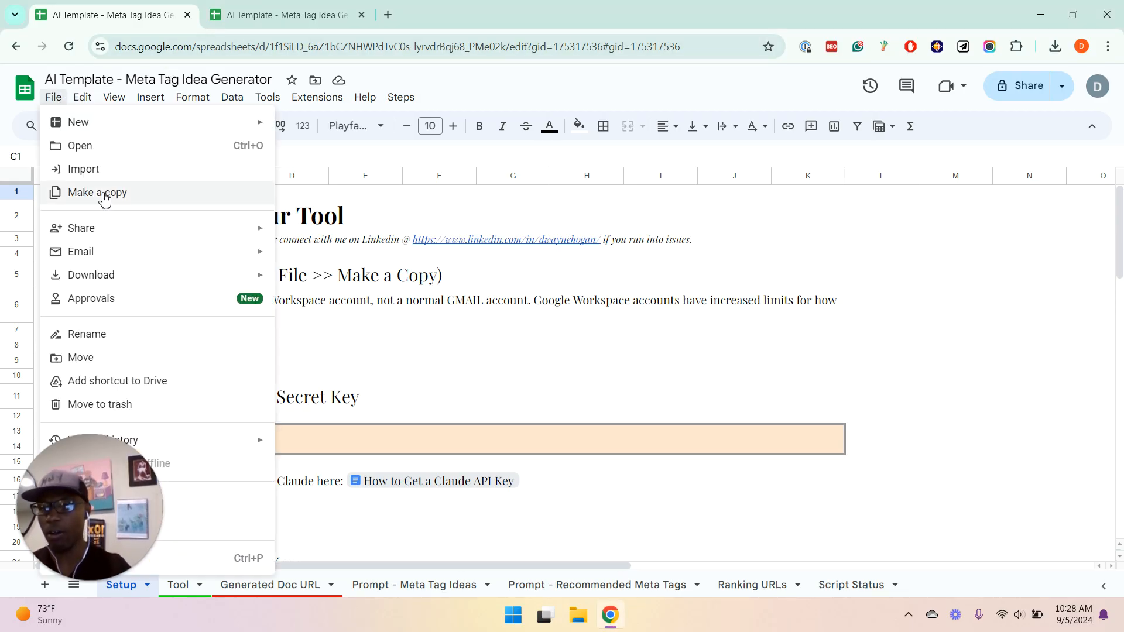
left_click(408, 309)
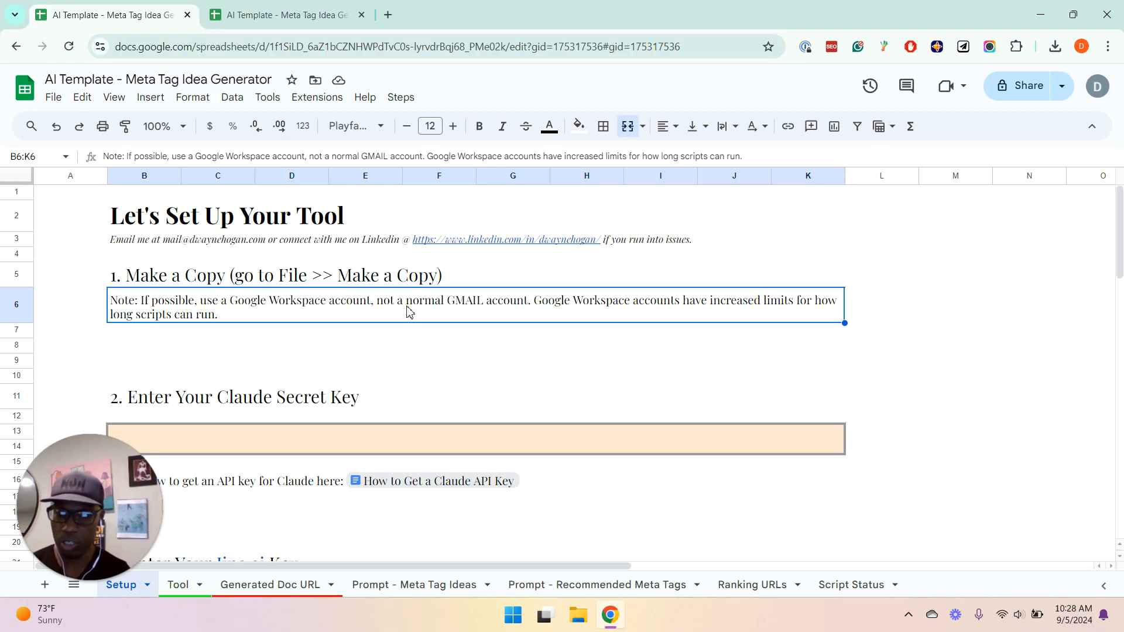
key("Down")
key("Down")
key("Down")
key("Down")
key("Down")
key("Down")
key("Down")
key("Down")
key("Down")
key("Down")
key("Down")
key("Down")
key("Down")
key("Down")
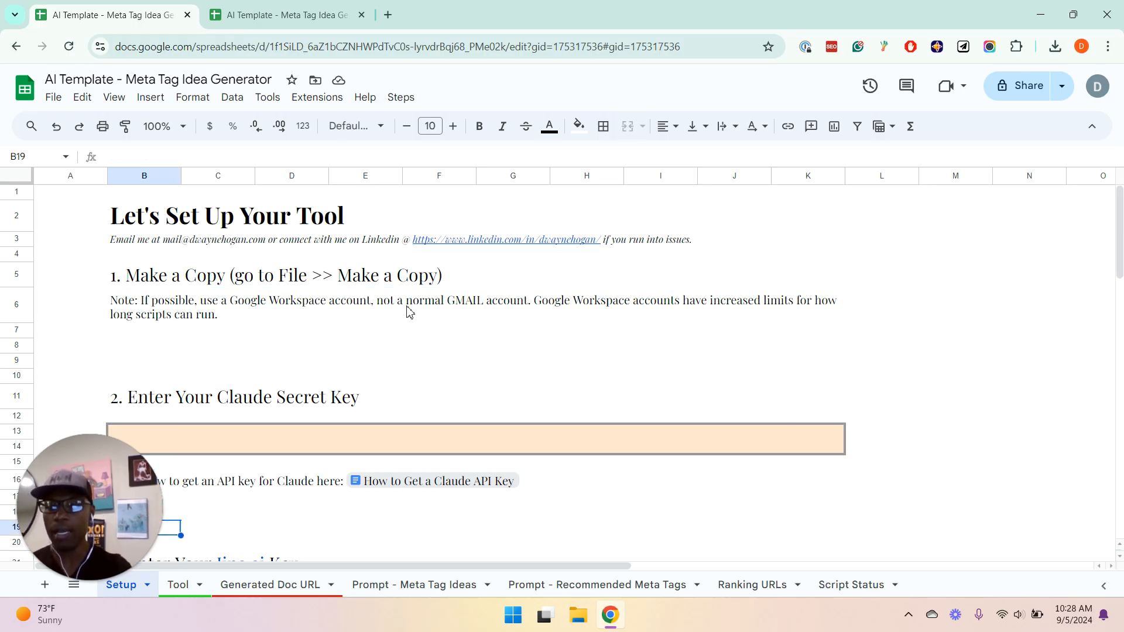
key("Down")
key("Down")
key("Down")
key("Down")
key("Down")
key("Down")
key("Down")
key("Down")
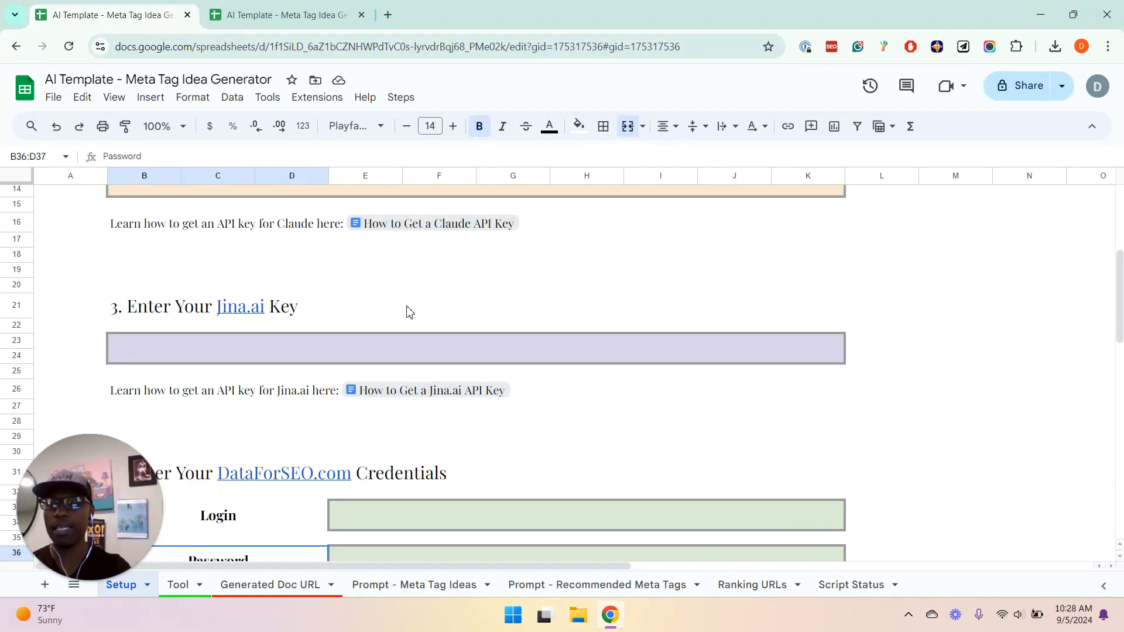
Examine the Jina.ai key and DataForSEO.com credentials sections of the Setup sheet
left_click(188, 310)
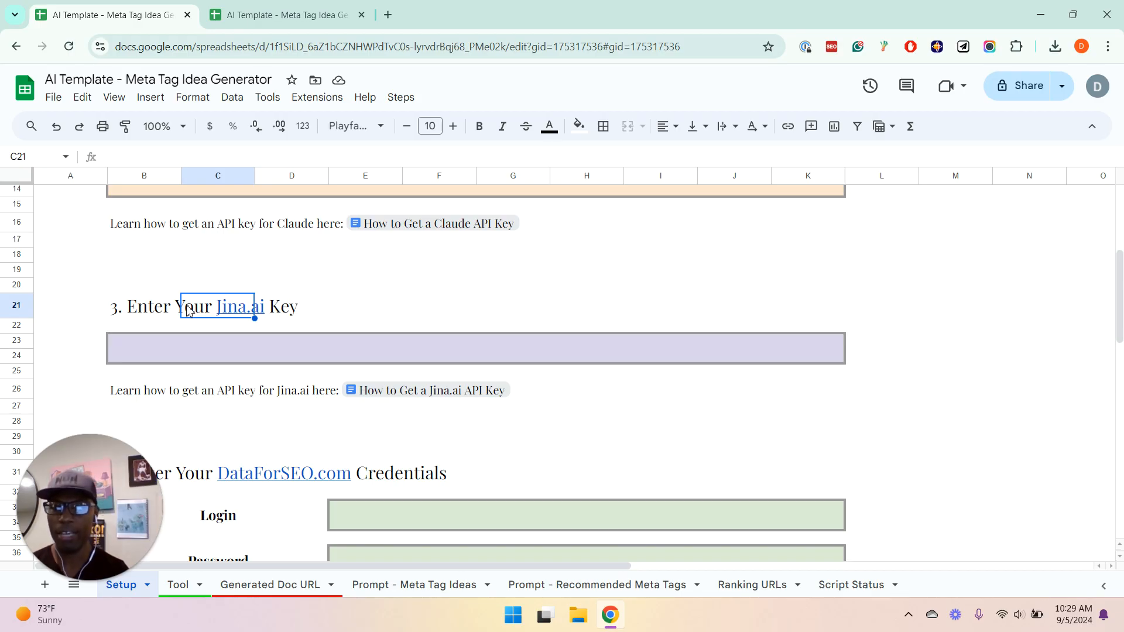
key("Down")
key("Down")
key("Down")
key("Down")
key("Down")
key("Down")
key("Down")
key("Down")
key("Down")
key("Down")
key("Down")
key("Down")
key("Down")
key("Down")
key("Down")
key("Down")
key("Down")
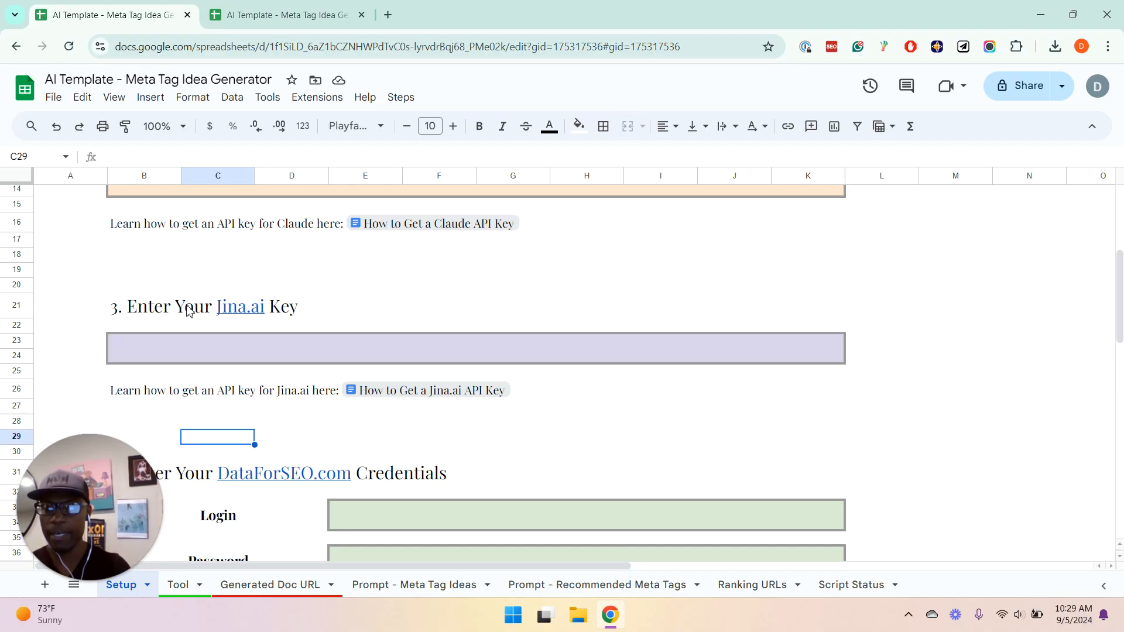
key("Down")
key("Down")
key("Down")
key("Down")
key("Down")
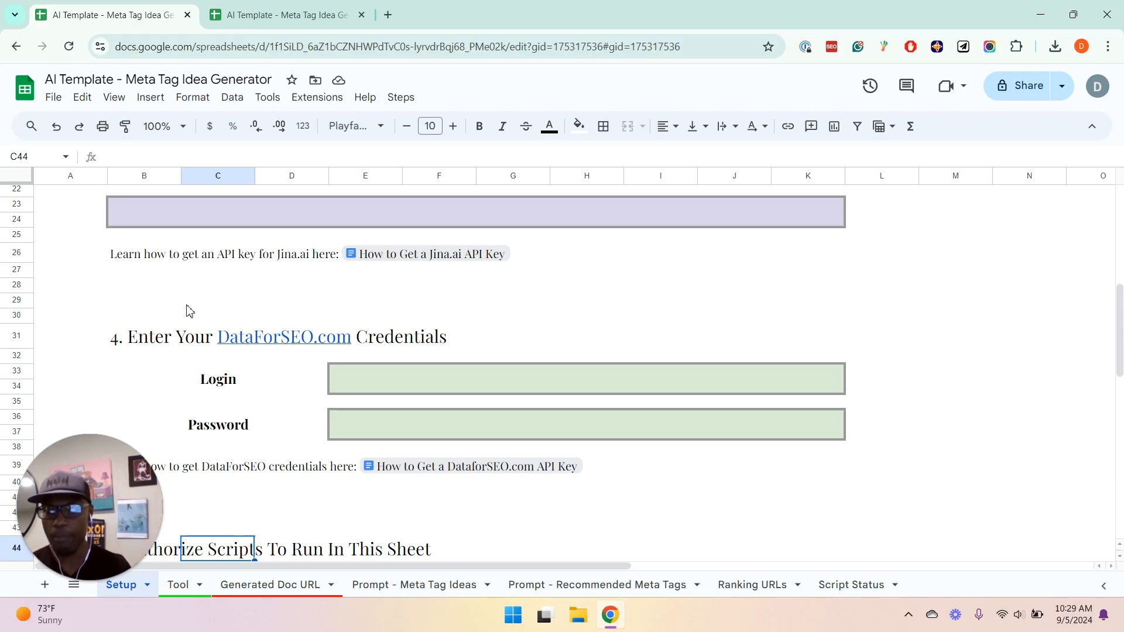
Go back to the Claude secret key section and look at its API key guide link
key("Up")
key("Up")
key("Up")
key("Up")
key("Up")
key("Up")
key("Up")
key("Up")
key("Up")
key("Up")
key("Up")
key("Up")
key("Up")
key("Up")
key("Up")
key("Up")
key("Up")
key("Up")
key("Up")
key("Up")
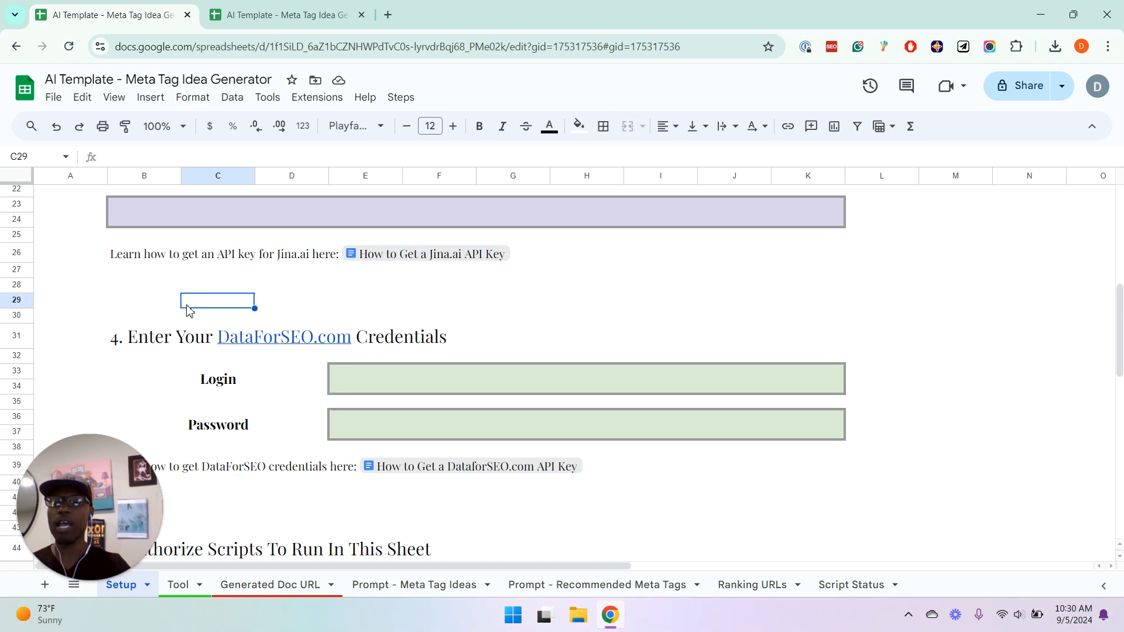
key("Up")
key("Up")
key("Up")
key("Up")
key("Up")
key("Up")
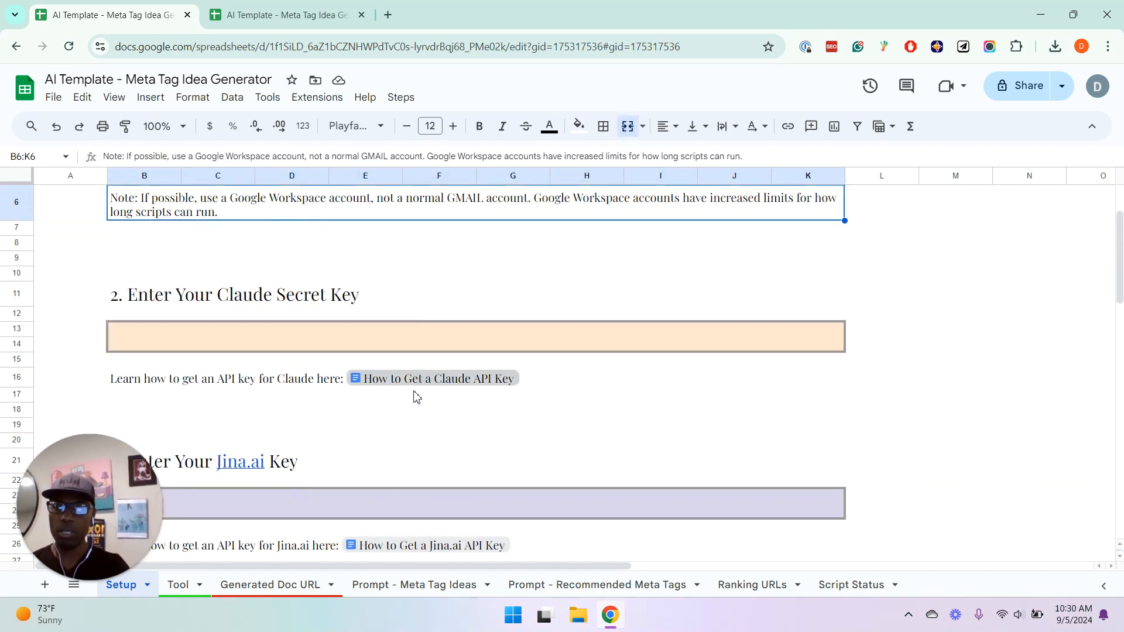
key("Down")
key("Down")
key("Down")
key("Down")
key("Down")
key("Down")
key("Down")
key("Down")
key("Down")
key("Down")
key("Down")
key("Down")
key("Down")
key("Down")
key("Down")
key("Down")
key("Down")
key("Down")
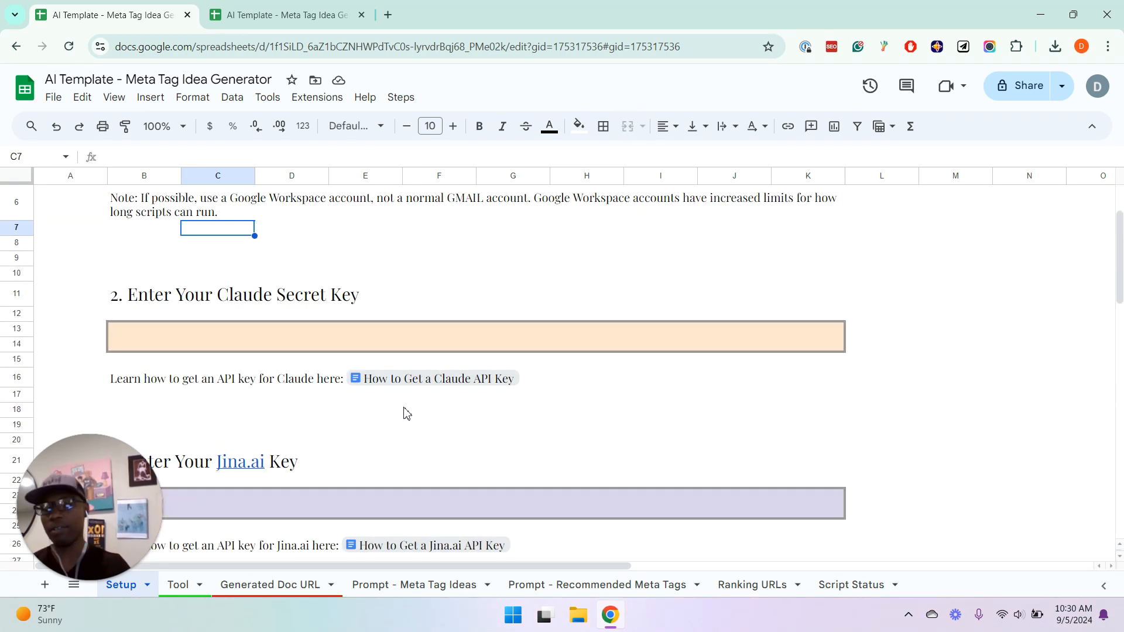
Review the remaining credential sections through to the instructions for authorizing scripts in the Setup sheet
key("Down")
key("Down")
key("Down")
key("Down")
key("Down")
key("Down")
key("Down")
key("Down")
key("Down")
key("Down")
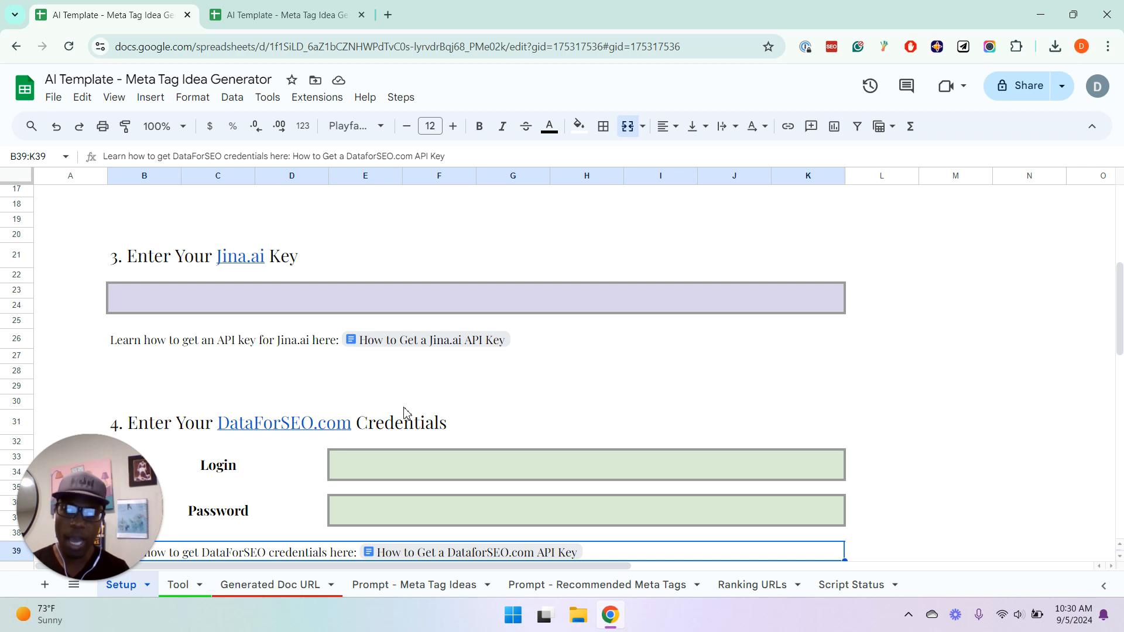
key("Down")
key("Down")
key("Down")
key("Down")
key("Down")
key("Down")
key("Down")
key("Down")
key("Down")
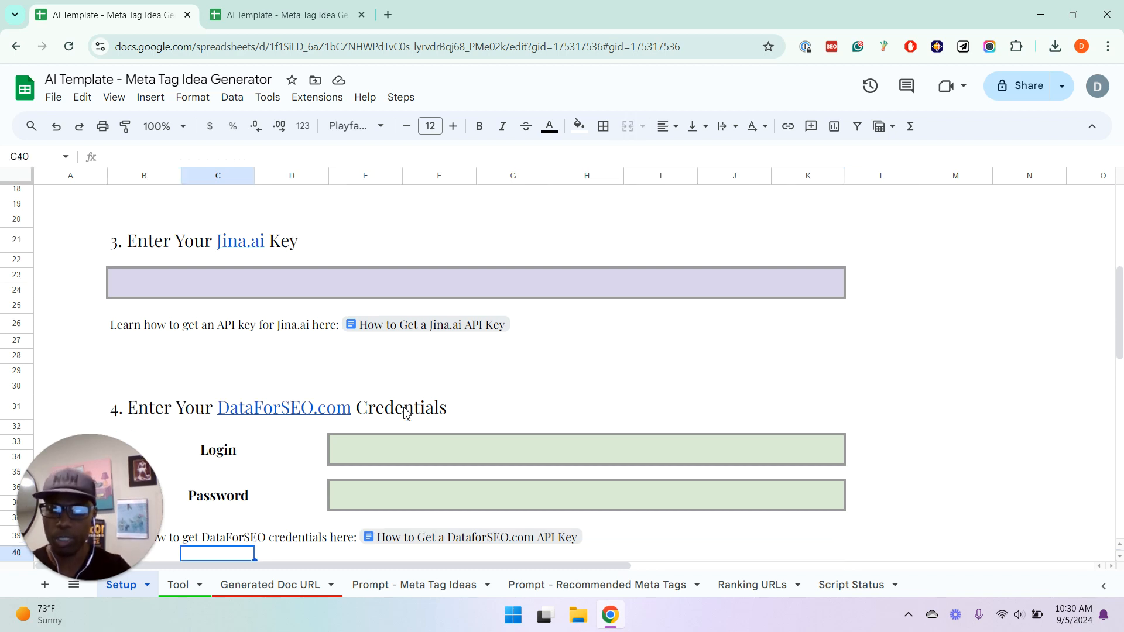
key("Down")
key("Down")
key("Down")
key("Down")
key("Down")
key("Down")
key("Down")
key("Down")
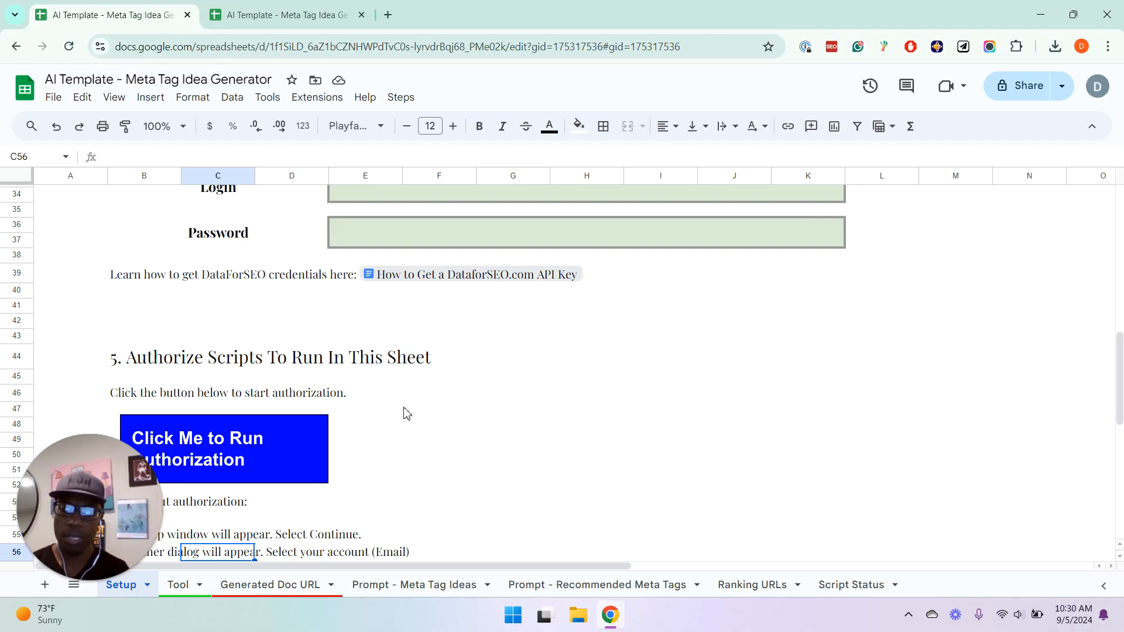
key("Down")
key("Down")
key("Down")
key("Down")
key("Down")
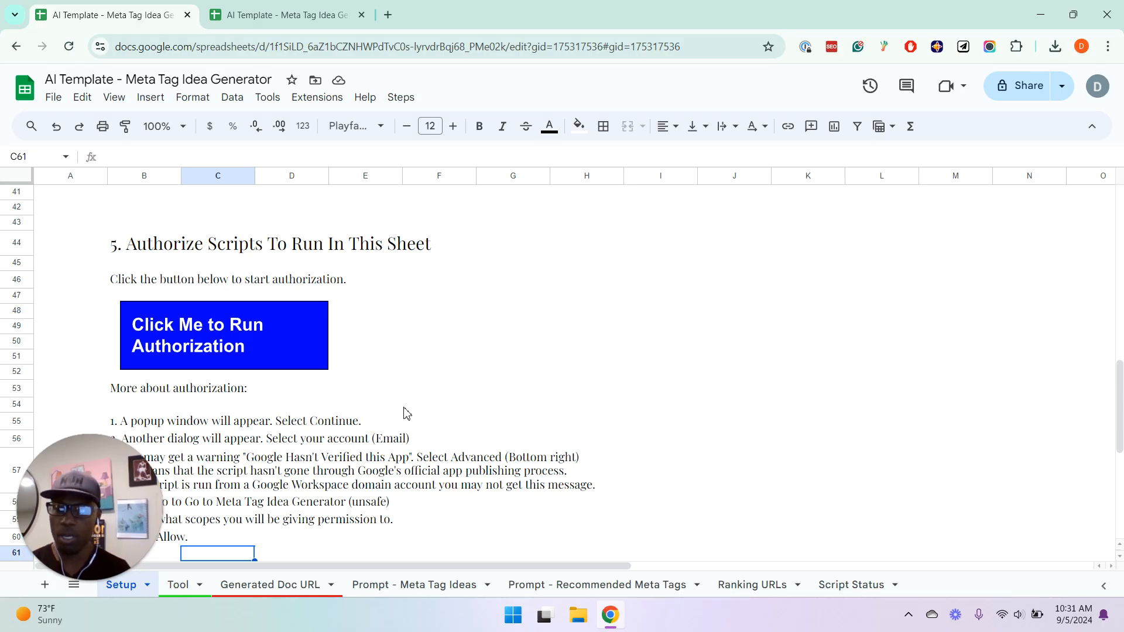
Open the spreadsheet's Apps Script project to view its script files, and close it again
left_click(317, 98)
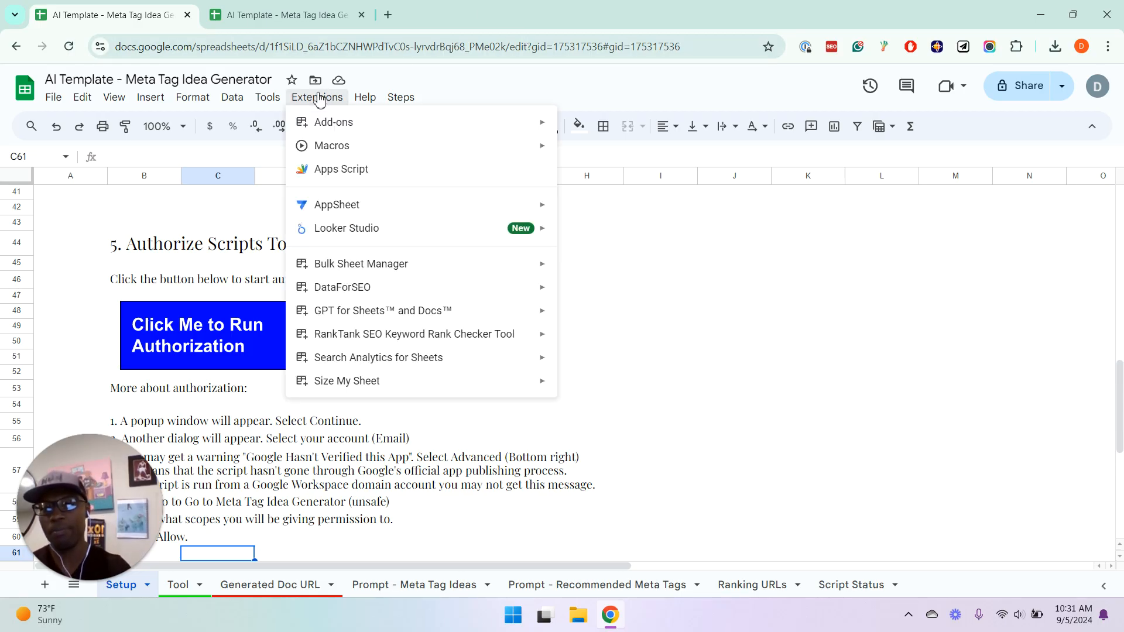
left_click(309, 180)
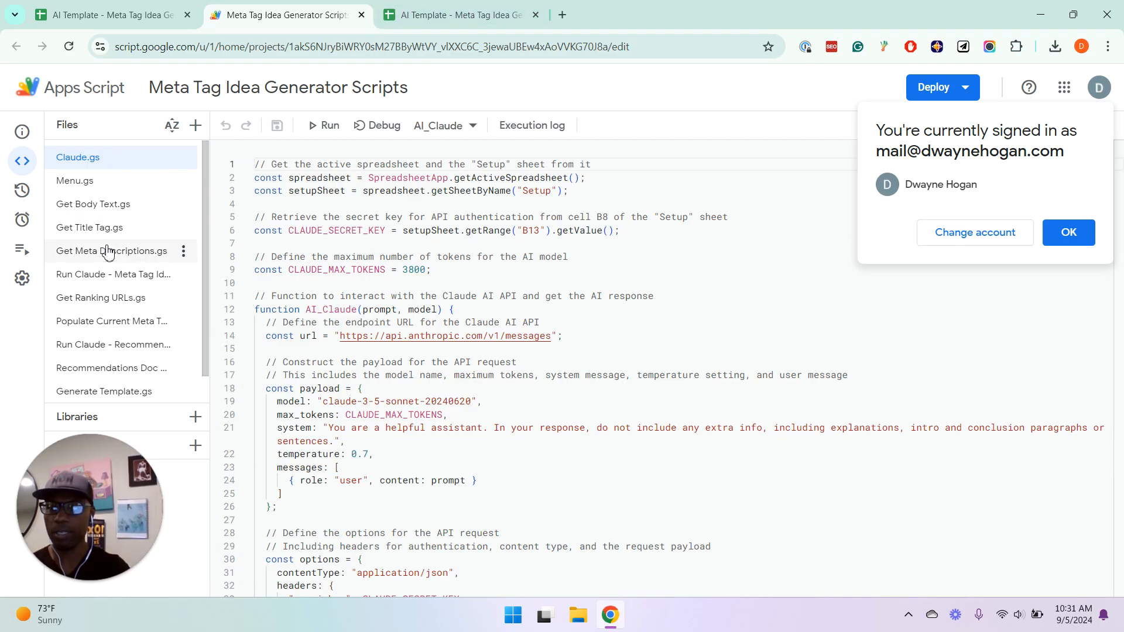
left_click(361, 16)
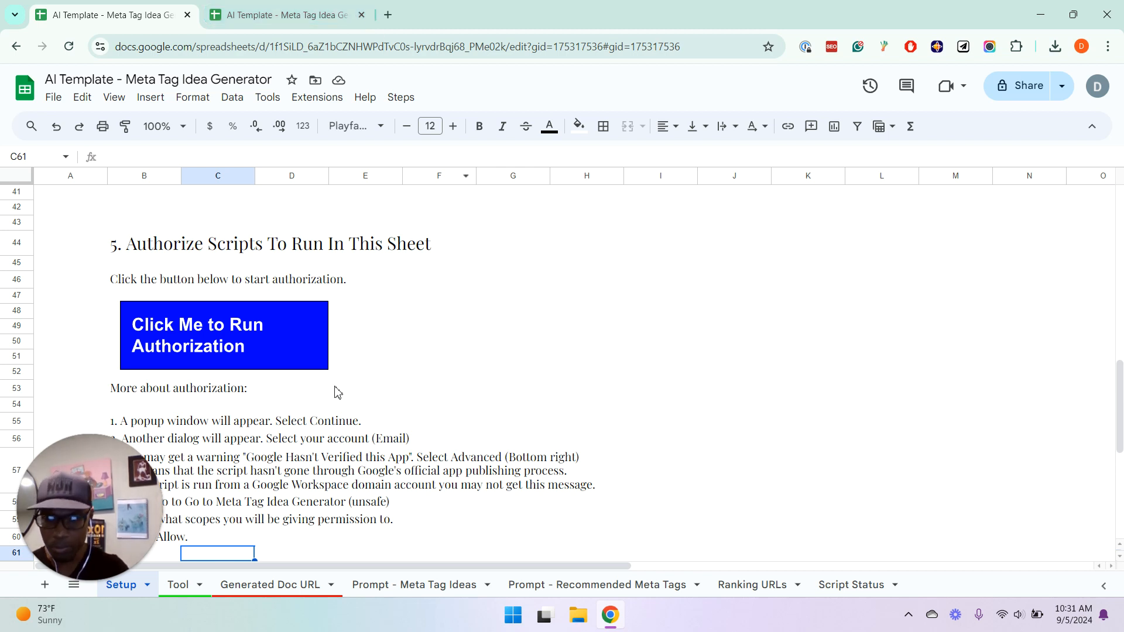
Examine the authorization notes and the Generate Document Template section of the Setup sheet
left_click(334, 427)
key("Down")
key("Down")
key("Down")
key("Down")
key("Down")
key("Down")
key("Down")
key("Down")
key("Down")
key("Down")
key("Down")
key("Down")
key("Down")
key("Down")
key("Down")
key("Down")
key("Down")
key("Down")
key("Down")
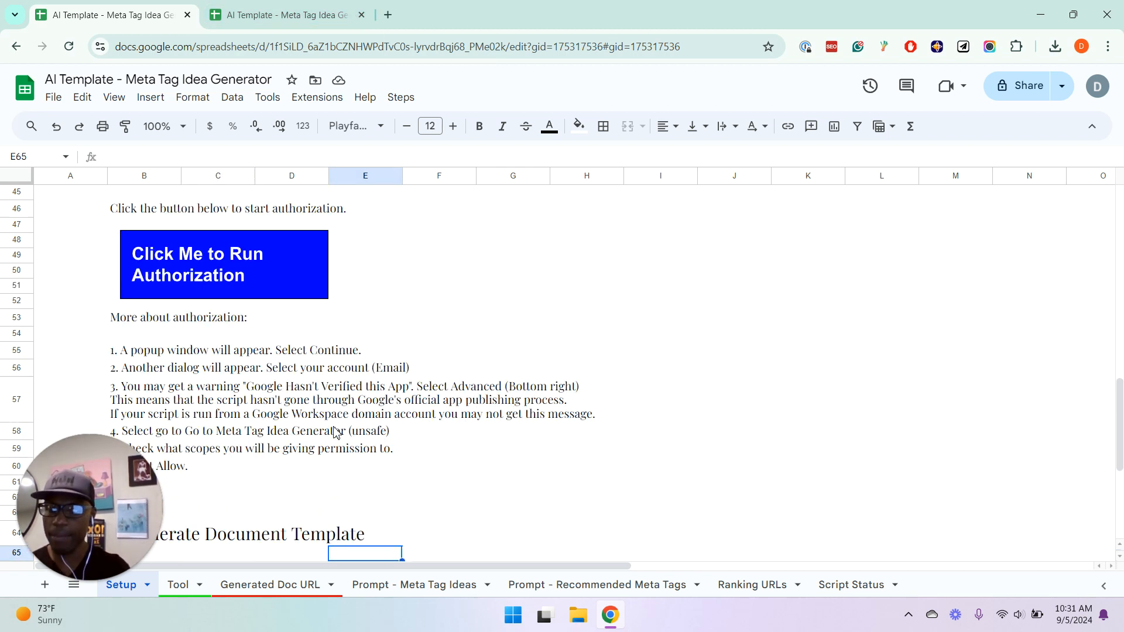
key("Down")
key("Down")
key("Down")
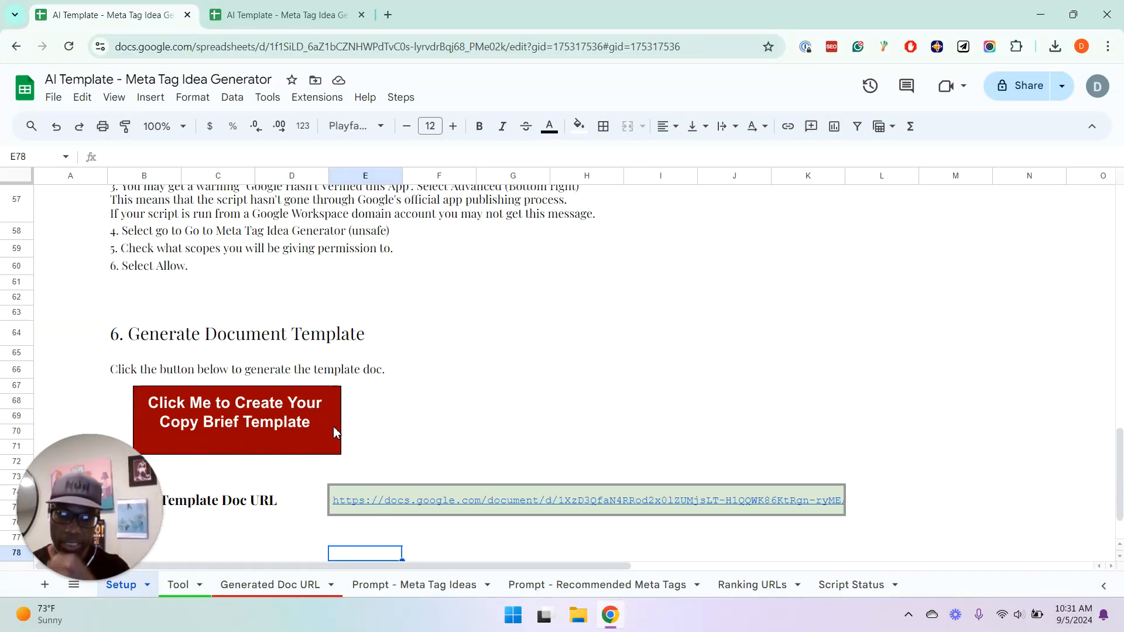
Open the document linked in the Template Doc URL cell
key("Up")
key("Up")
key("Up")
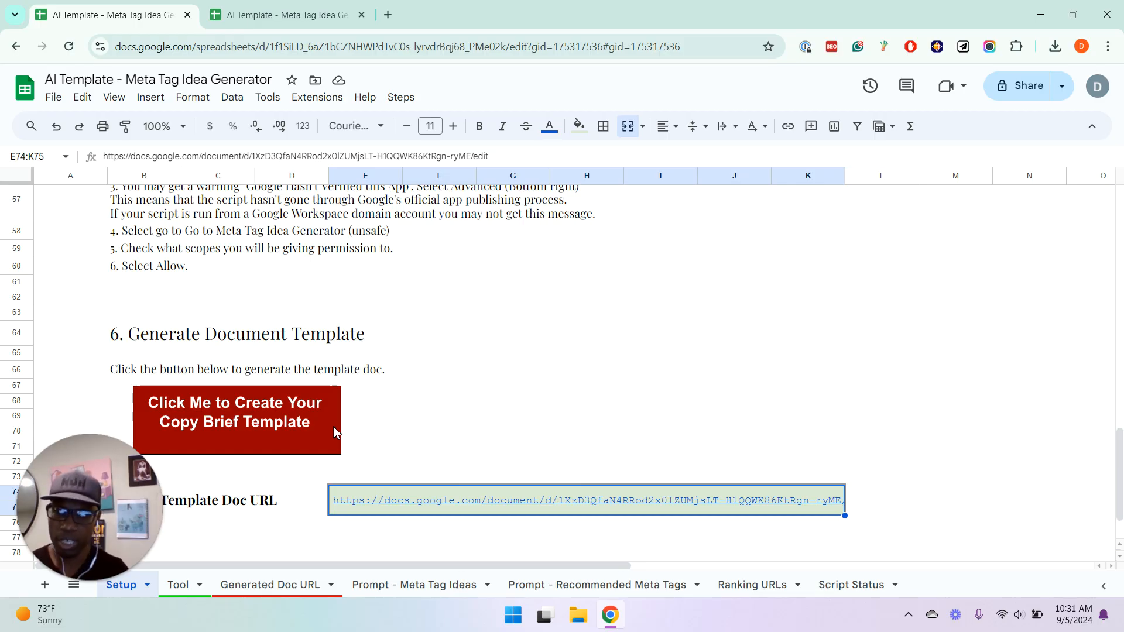
mouse_move(366, 502)
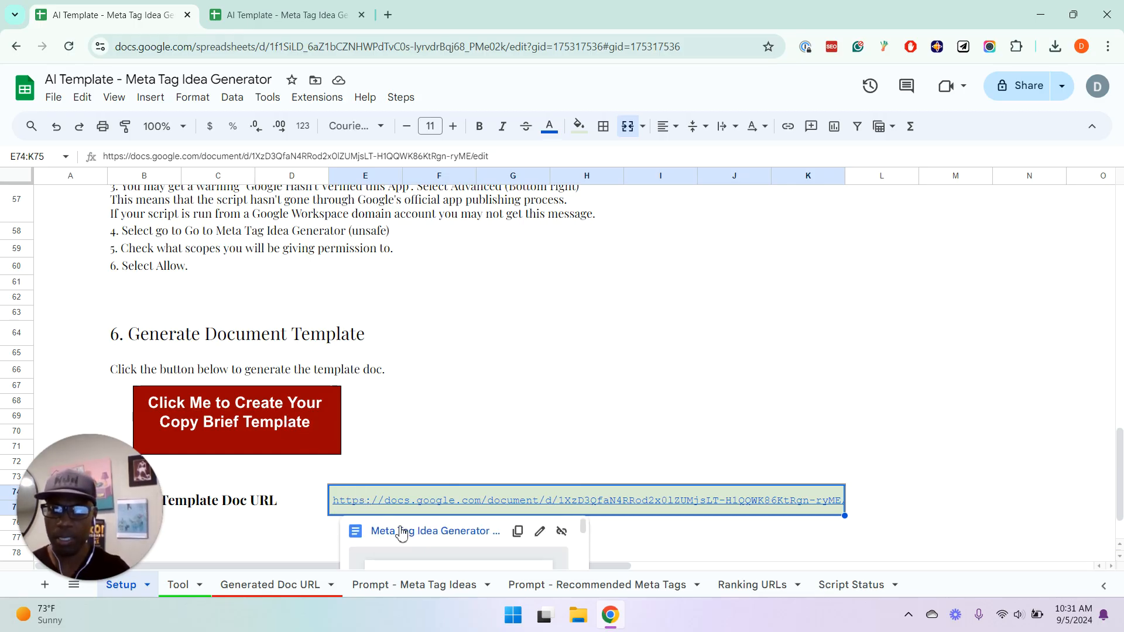
left_click(402, 532)
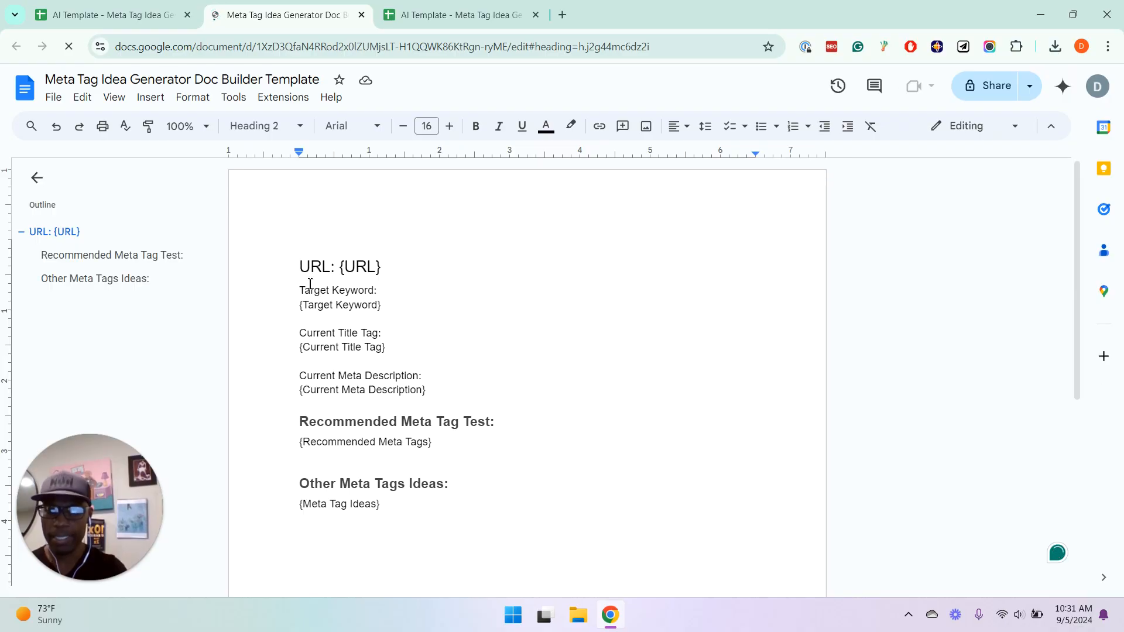
Return to the spreadsheet and inspect the column headings of the Tool sheet, back to the URL column
left_click(145, 12)
left_click(179, 586)
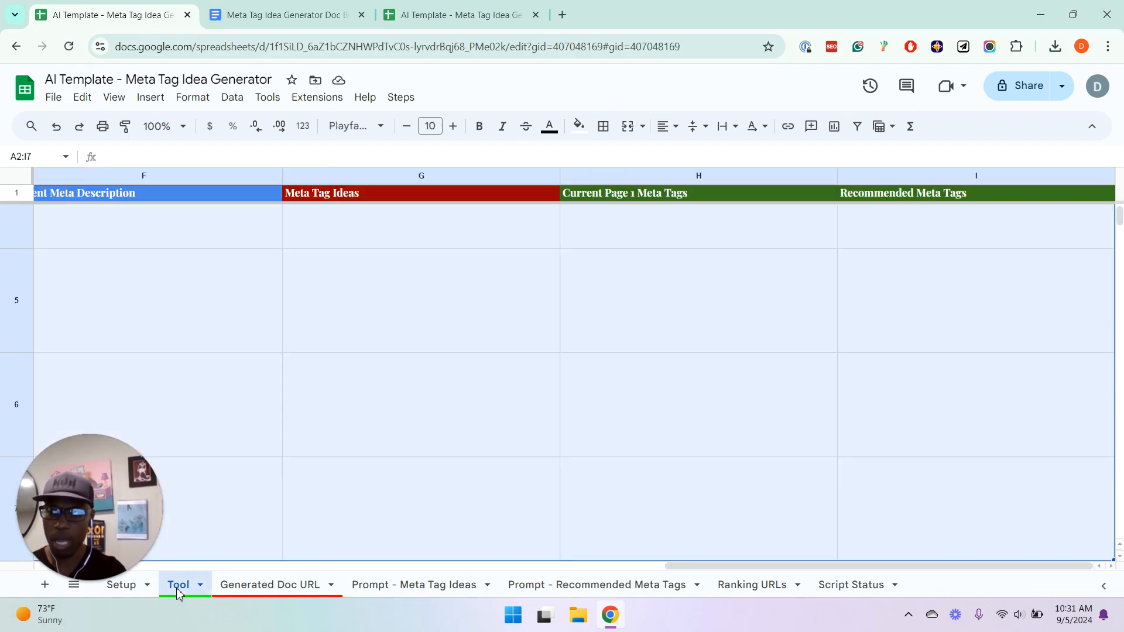
left_click(383, 199)
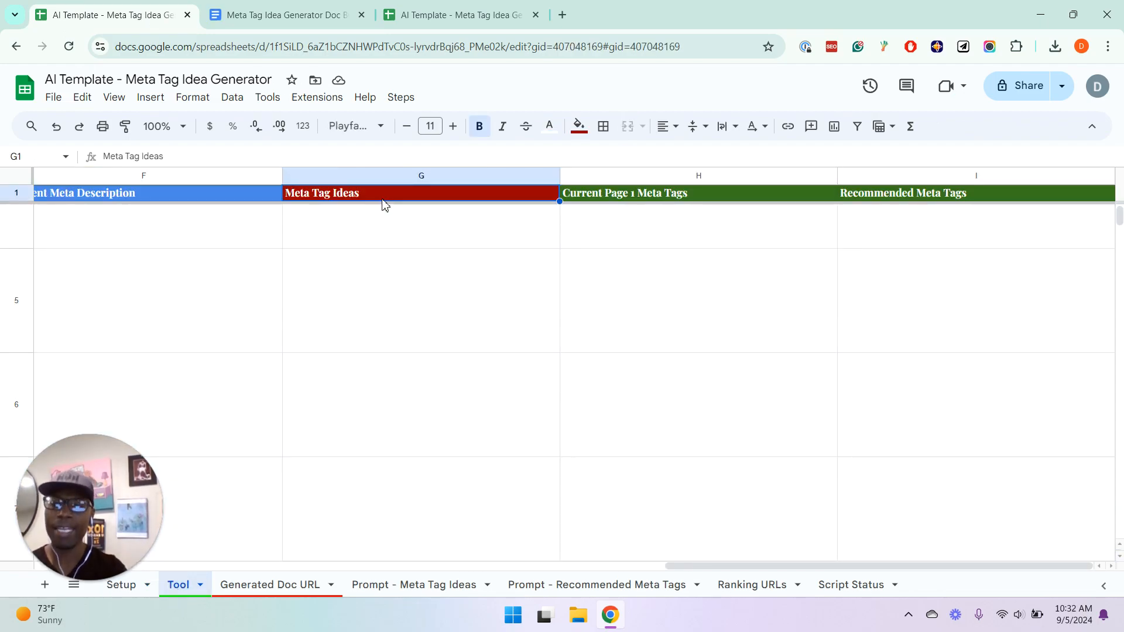
key("Left")
key("Left")
key("Left")
key("Left")
key("Left")
key("Left")
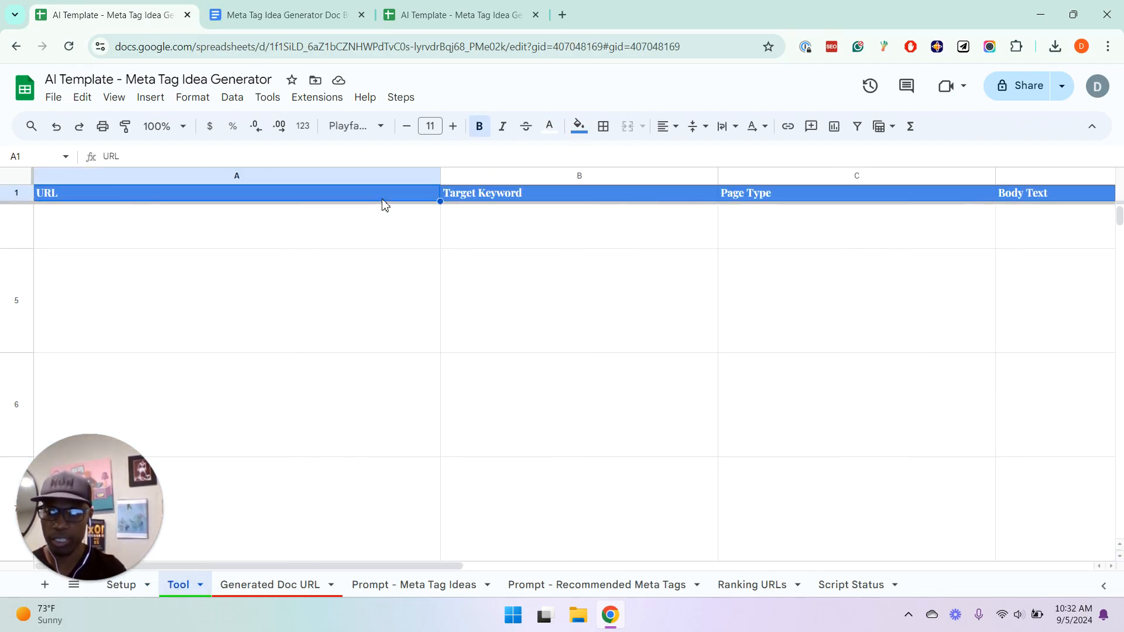
key("Right")
key("Right")
key("Right")
key("Left")
key("Left")
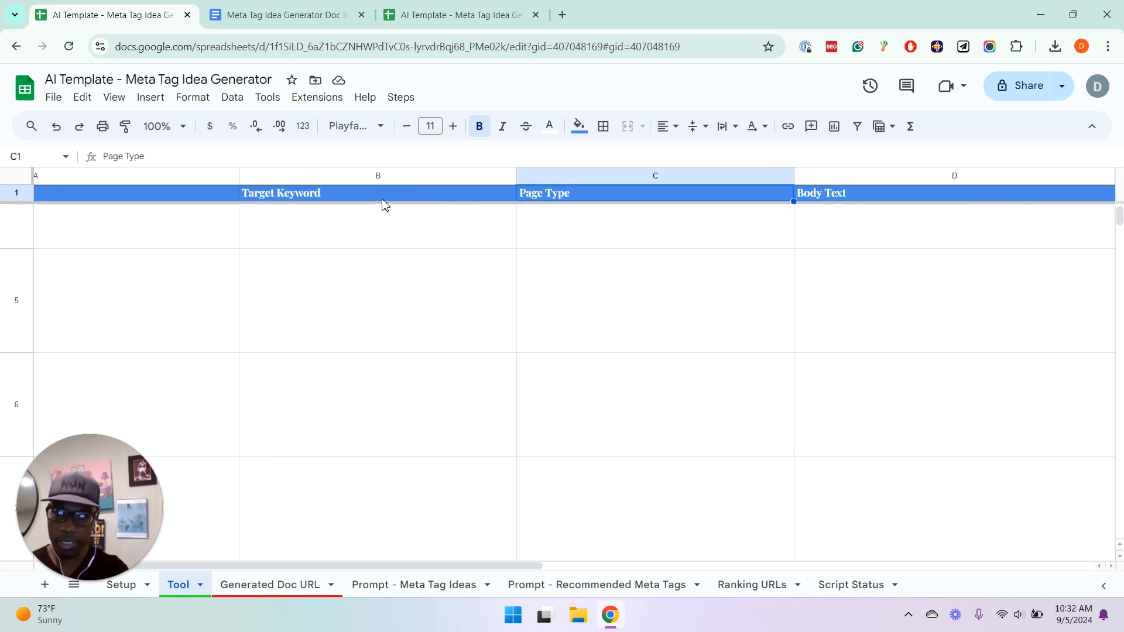
Compare the Target Keyword and Current Title Tag placeholders in the template document with the Tool sheet's column headings
left_click(320, 7)
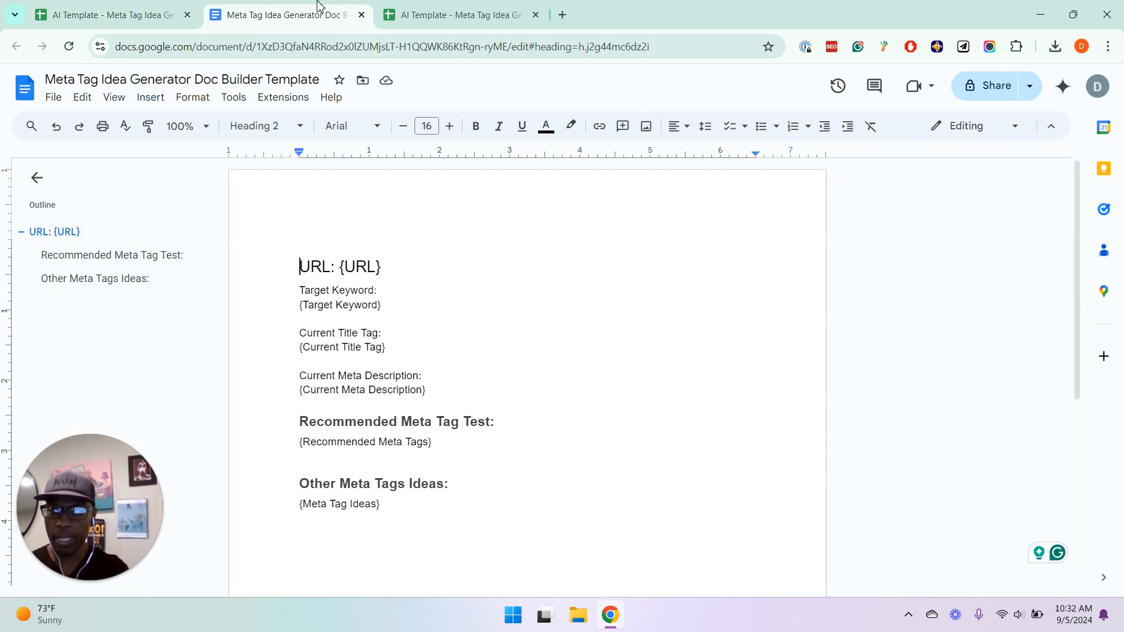
left_click_drag(303, 305, 379, 309)
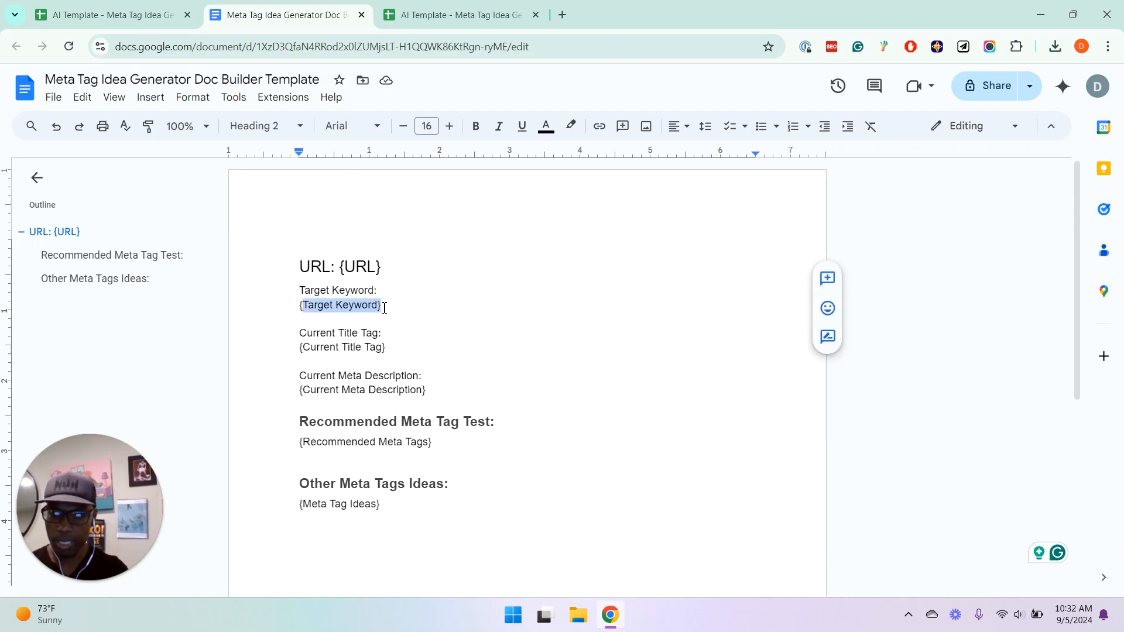
left_click(168, 7)
key("Right")
key("Right")
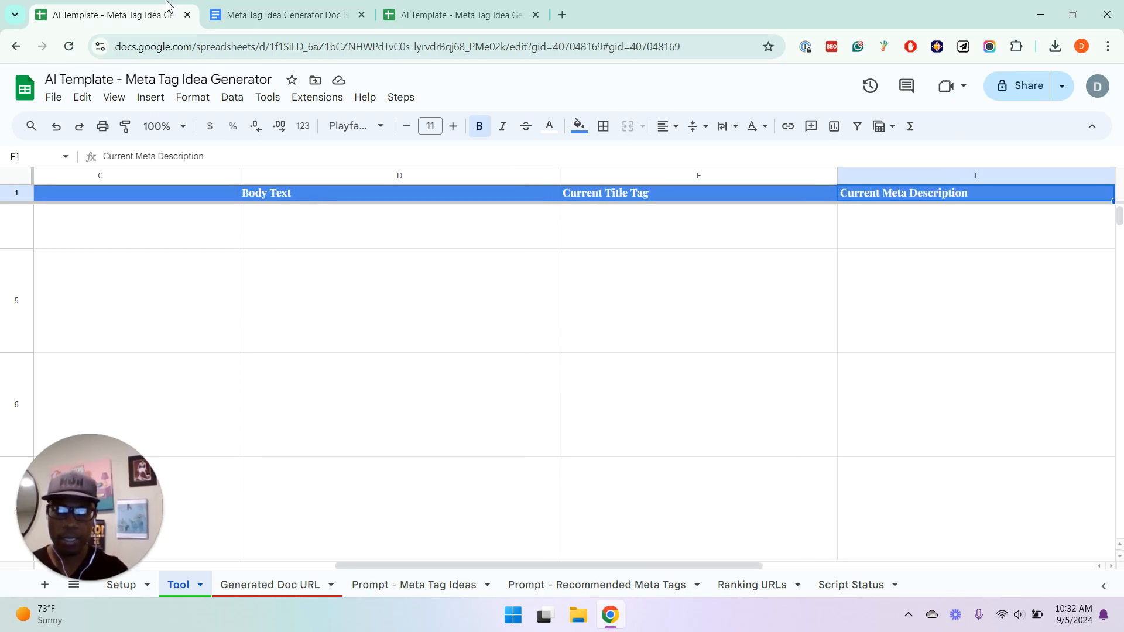
left_click(277, 6)
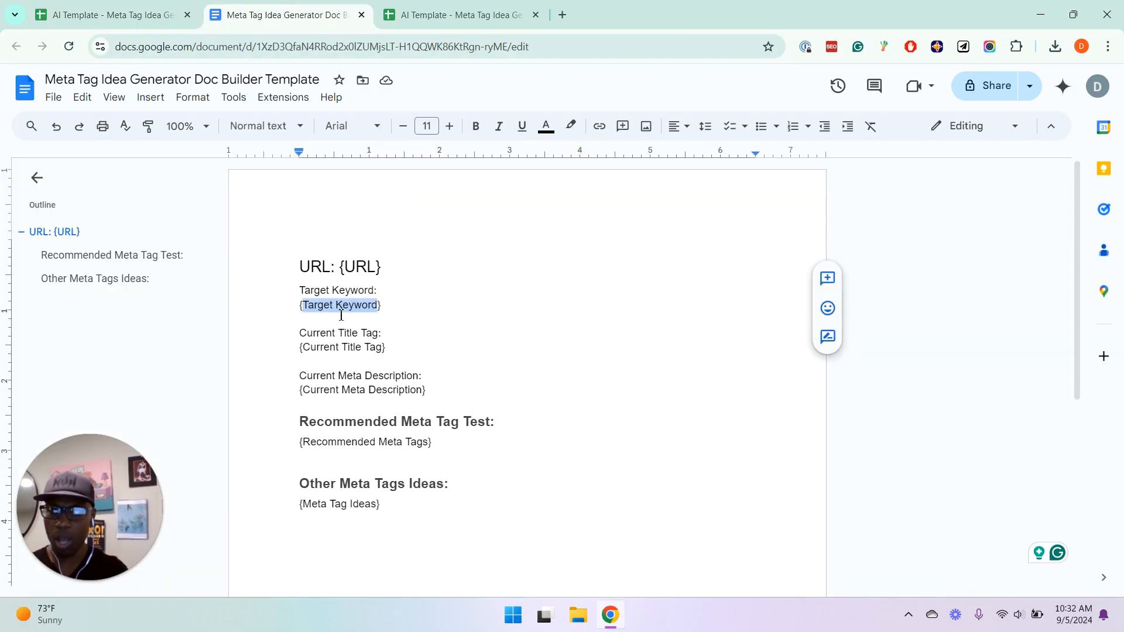
left_click_drag(381, 347, 287, 348)
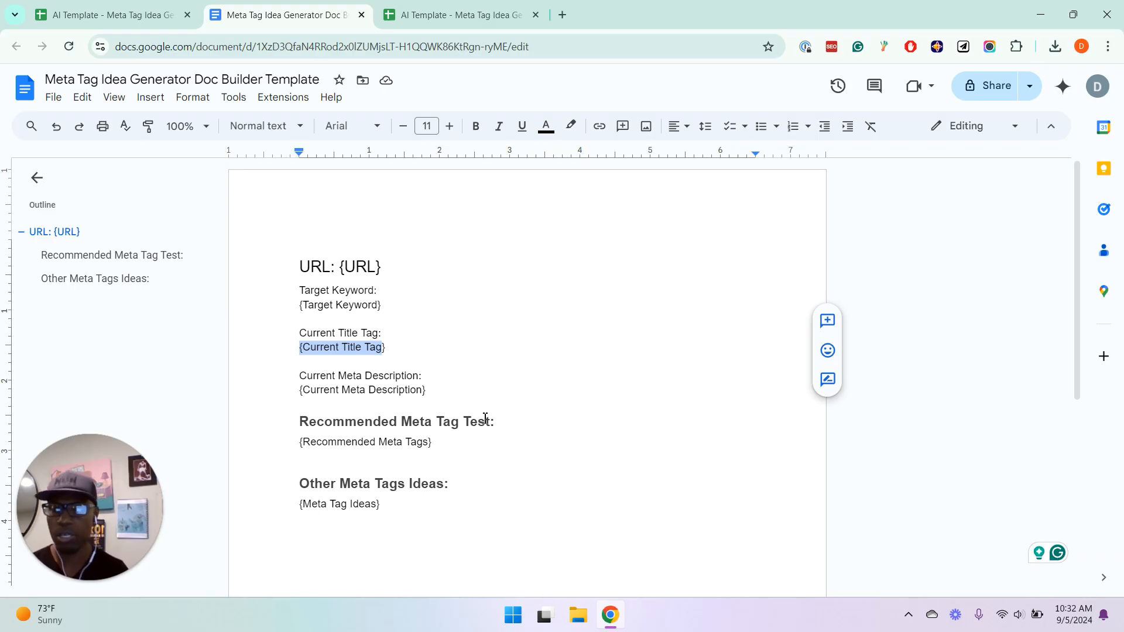
Review the task details, main request and rules in the spreadsheet's Prompt - Meta Tag Ideas sheet
left_click(159, 14)
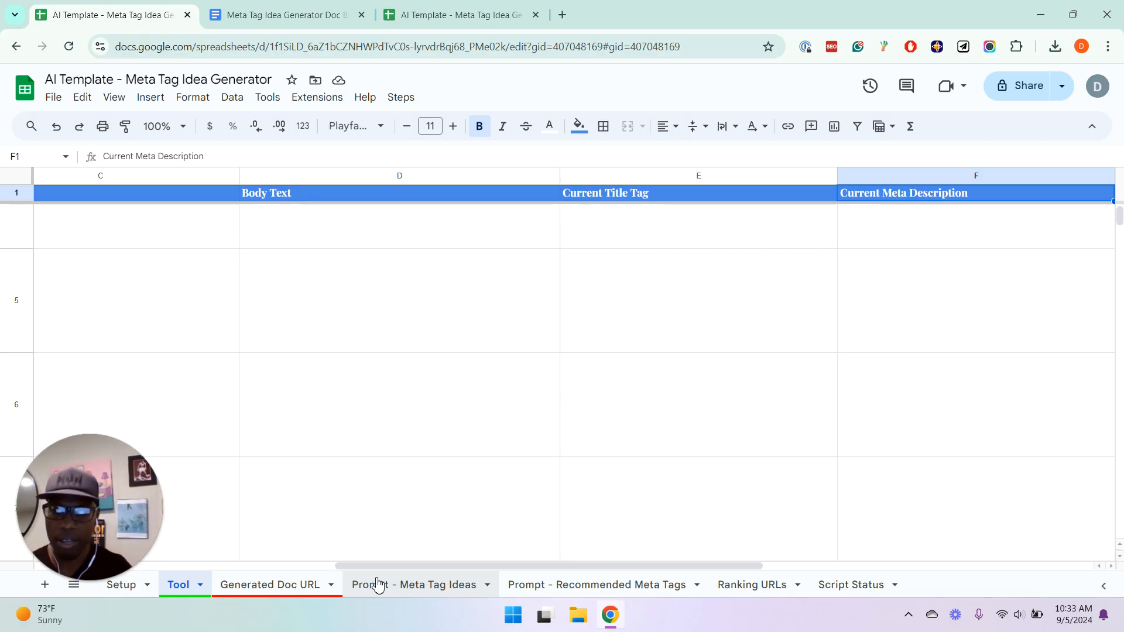
left_click(378, 584)
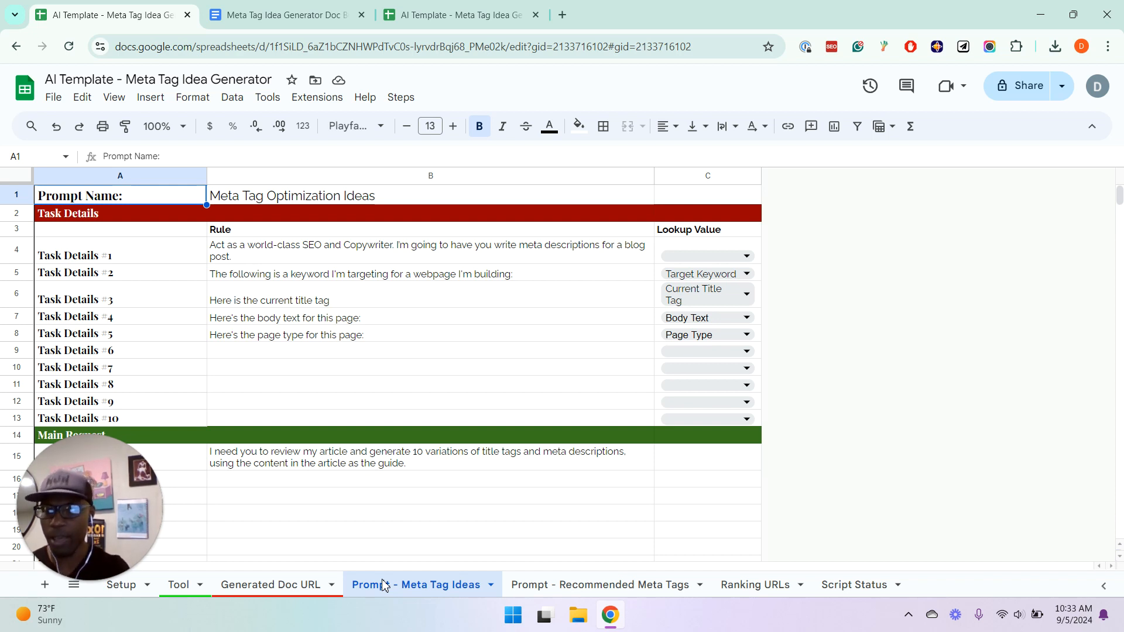
key("Down")
key("Down")
key("Down")
key("Down")
key("Down")
key("Down")
key("Down")
key("Down")
key("Down")
key("Down")
key("Down")
key("Down")
key("Down")
key("Down")
key("Down")
key("Down")
key("Down")
key("Down")
key("Down")
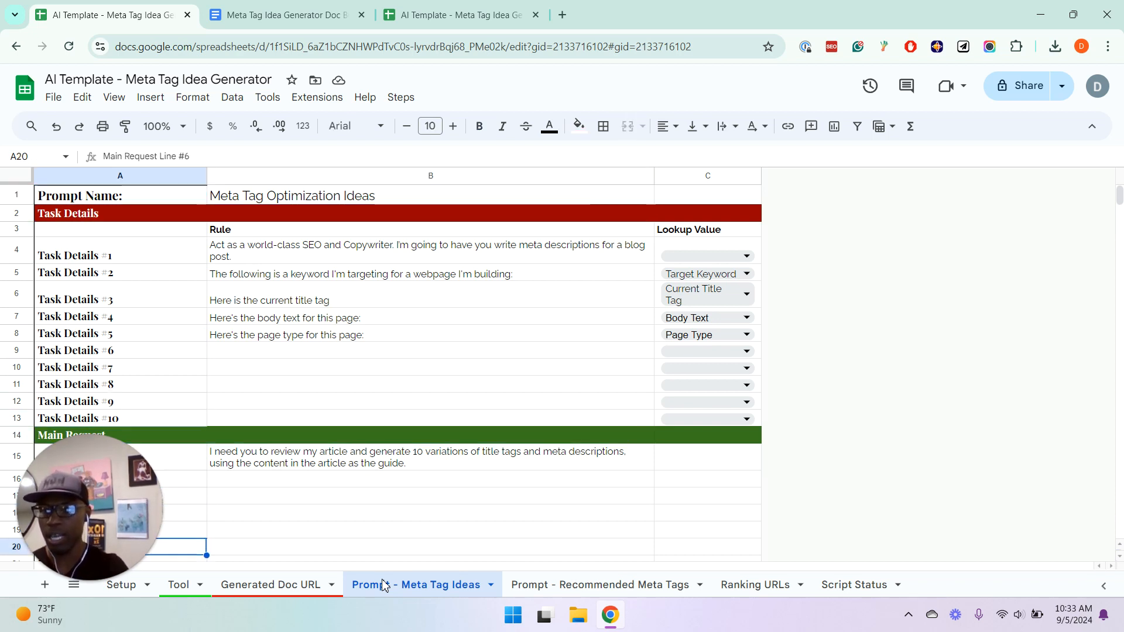
key("Down")
key("Down")
key("Down")
key("Down")
key("Down")
key("Down")
key("Down")
key("Up")
key("Up")
key("Up")
key("Up")
key("Up")
key("Up")
key("Up")
key("Up")
key("Up")
key("Up")
key("Up")
key("Up")
key("Up")
key("Up")
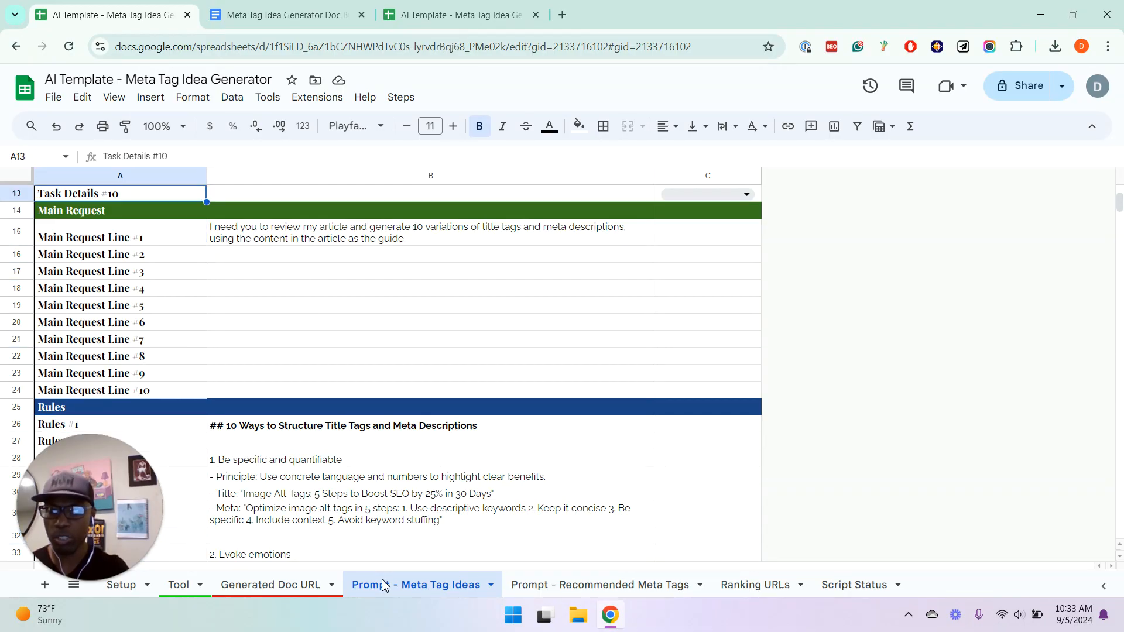
Review the Task Details lines on the target keyword, current title tag, body text and page type in the Meta Tag Ideas prompt
key("Up")
key("Up")
key("Up")
key("Up")
key("Up")
key("Up")
key("Up")
key("Up")
key("Up")
key("Up")
key("Up")
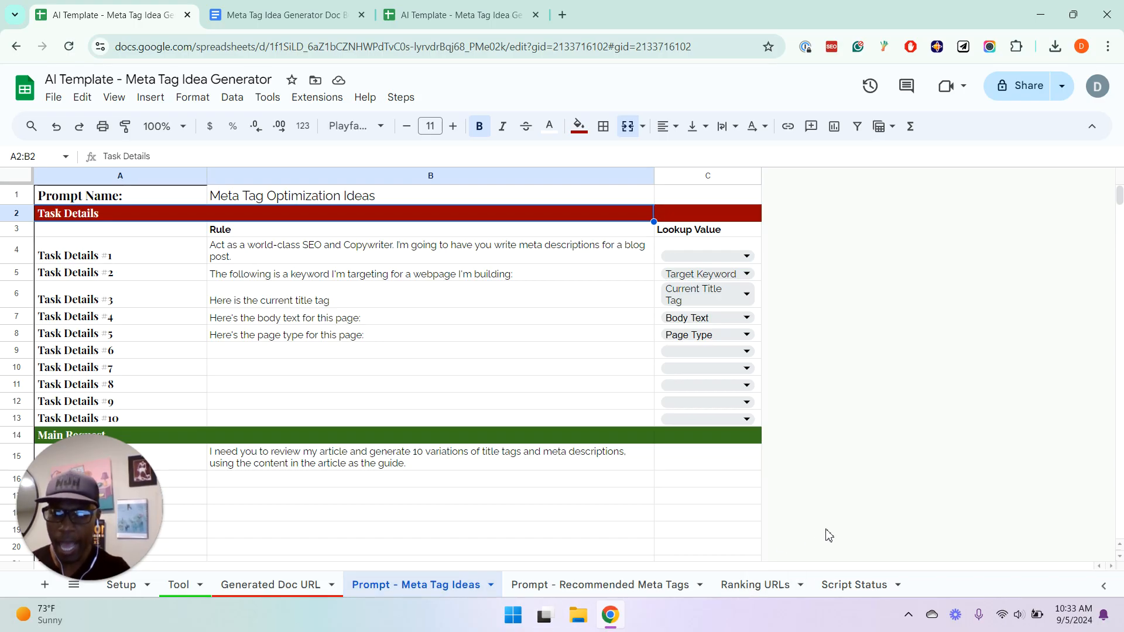
left_click(377, 274)
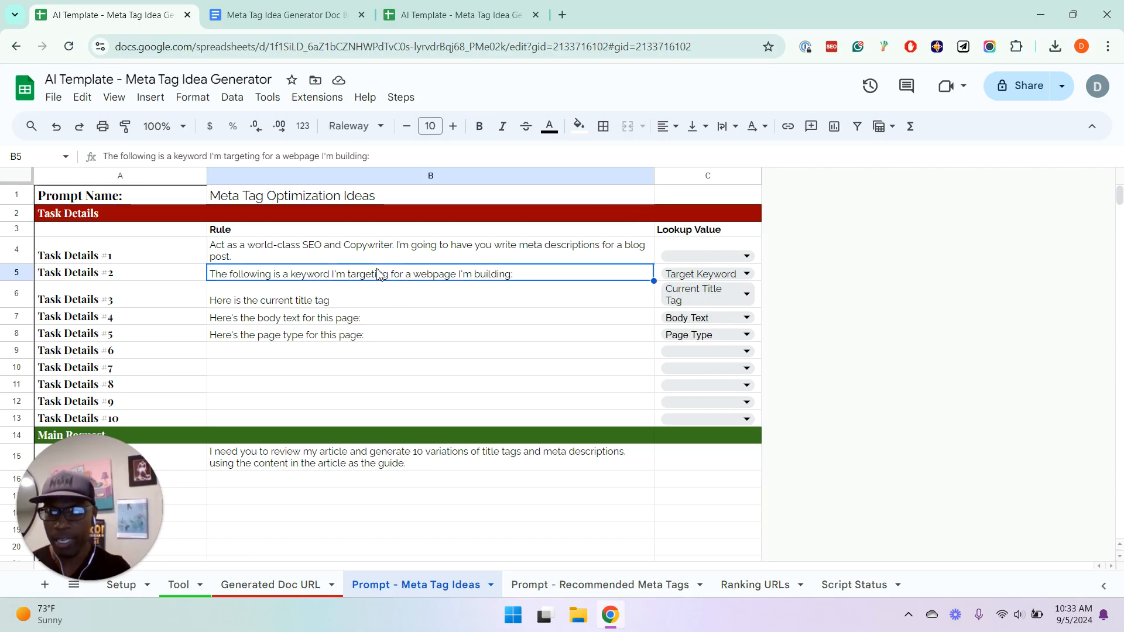
left_click(317, 300)
left_click(342, 337)
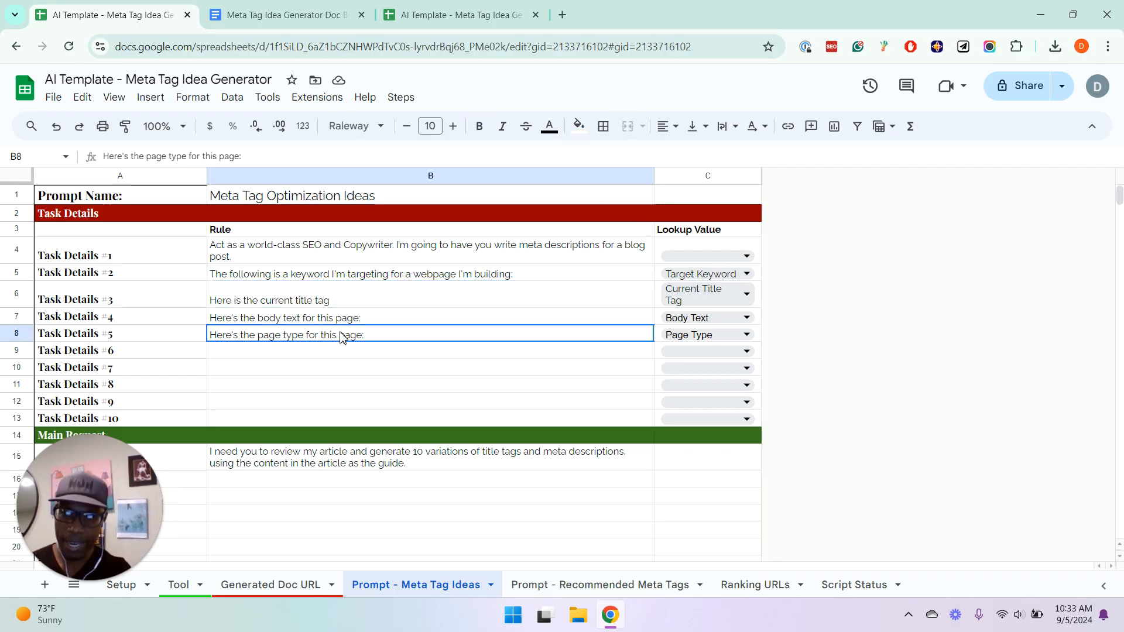
left_click(323, 320)
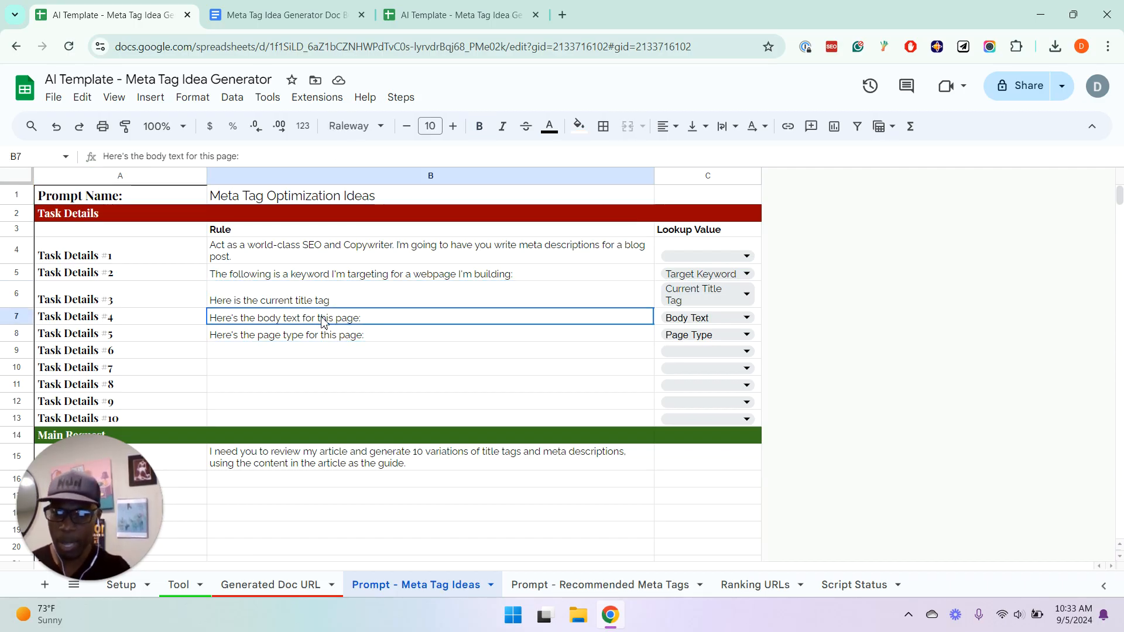
Inspect the available Lookup Value options for Task Details #2 and #6, leaving the selections as they are
left_click(749, 275)
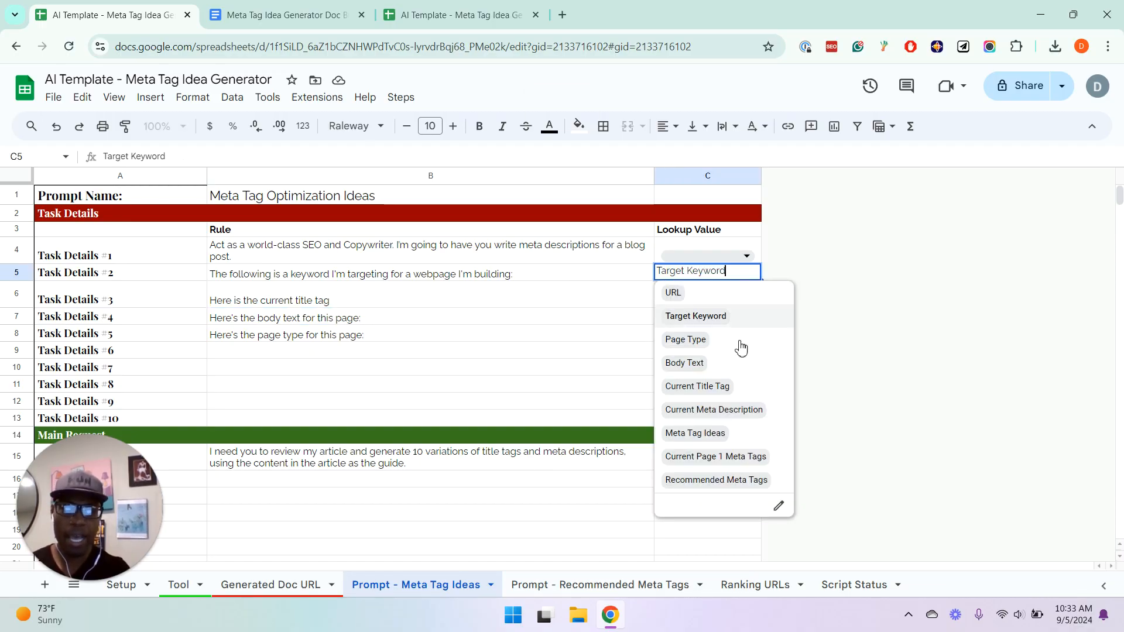
left_click(410, 350)
left_click(683, 349)
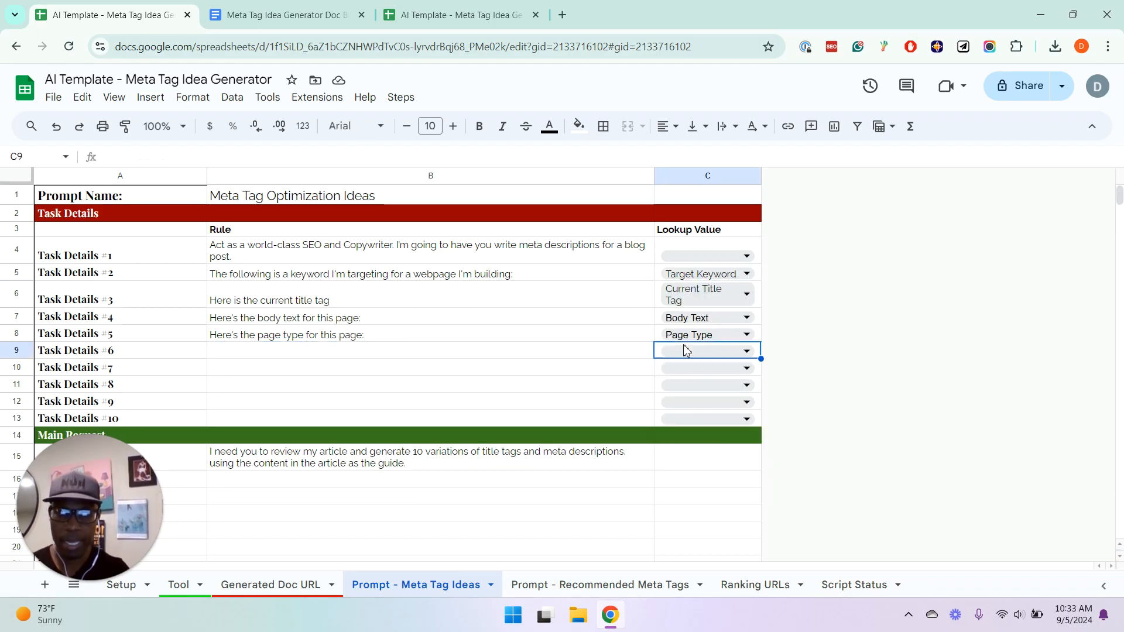
left_click(714, 351)
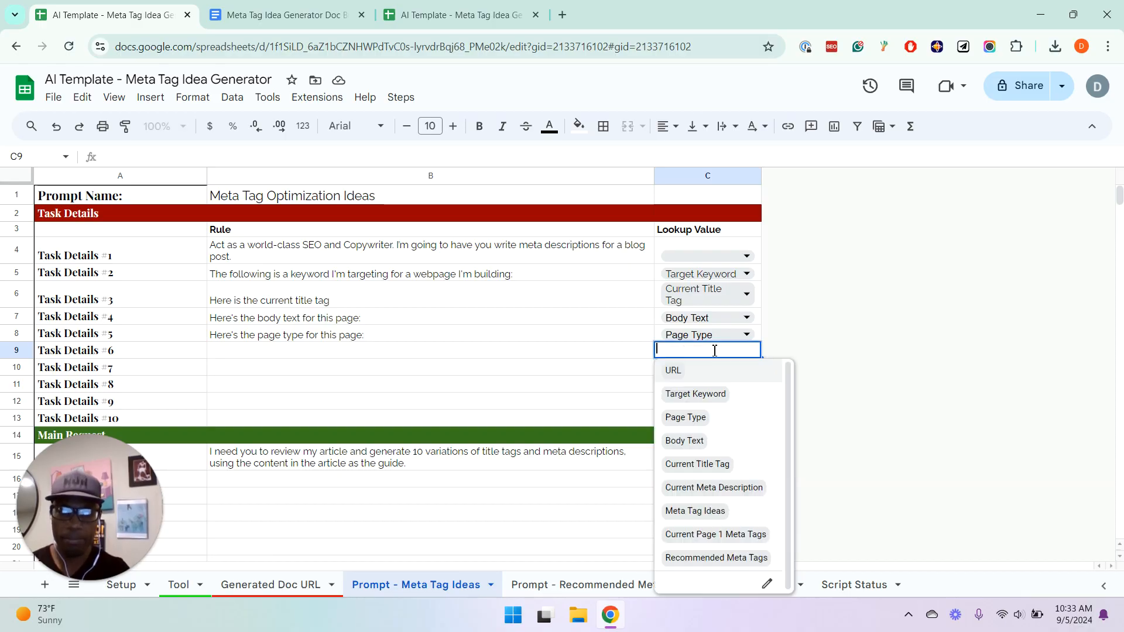
left_click(497, 351)
left_click(424, 323)
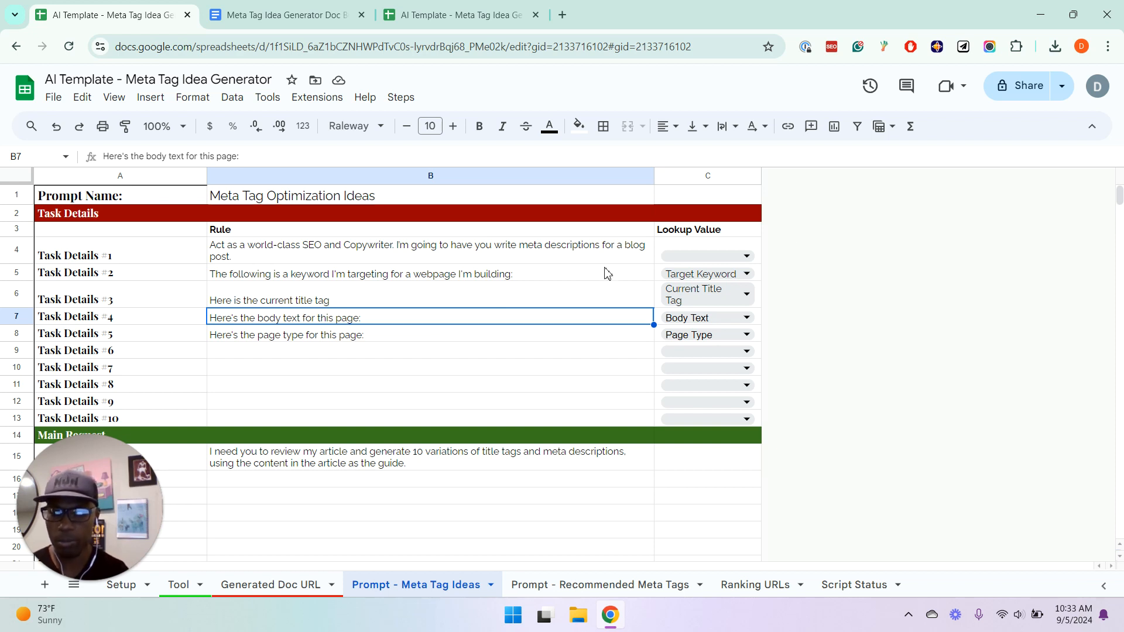
Examine Main Request Line #1 and the empty request lines below it
key("Down")
key("Down")
key("Down")
key("Down")
key("Down")
key("Down")
key("Down")
key("Down")
key("Down")
key("Down")
key("Down")
key("Down")
key("Down")
key("Down")
key("Down")
key("Down")
key("Down")
key("Down")
key("Down")
key("Down")
key("Down")
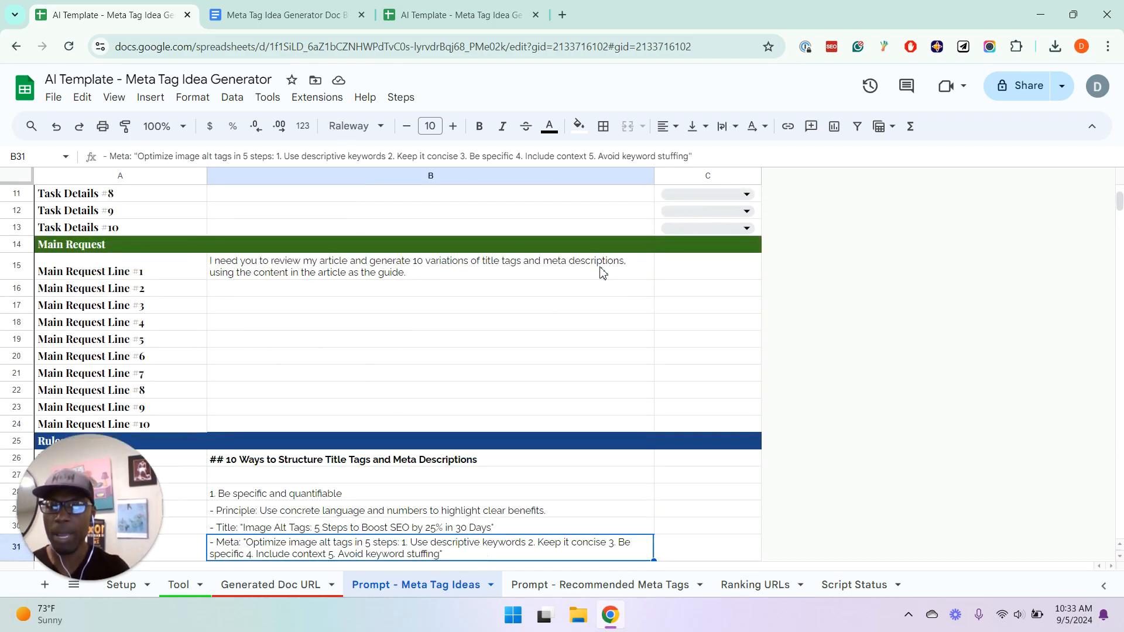
left_click(299, 265)
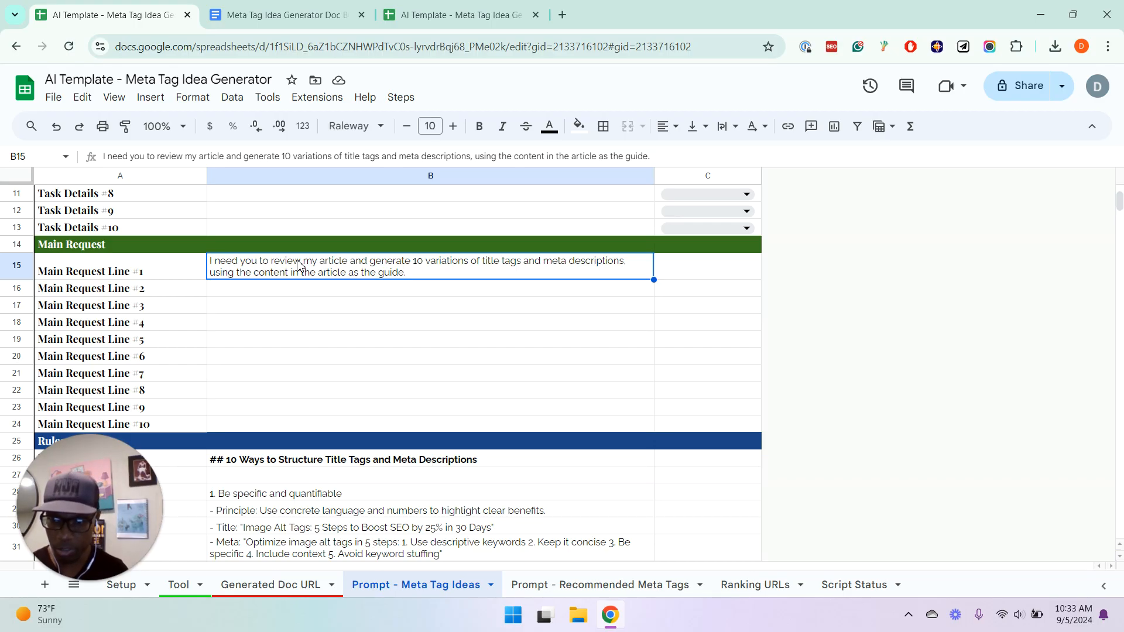
key("Down")
key("Down")
key("Down")
key("Down")
key("Down")
key("Down")
key("Down")
key("Down")
key("Down")
key("Down")
key("Down")
key("Down")
key("Down")
key("Down")
key("Down")
key("Down")
key("Down")
key("Down")
key("Down")
key("Down")
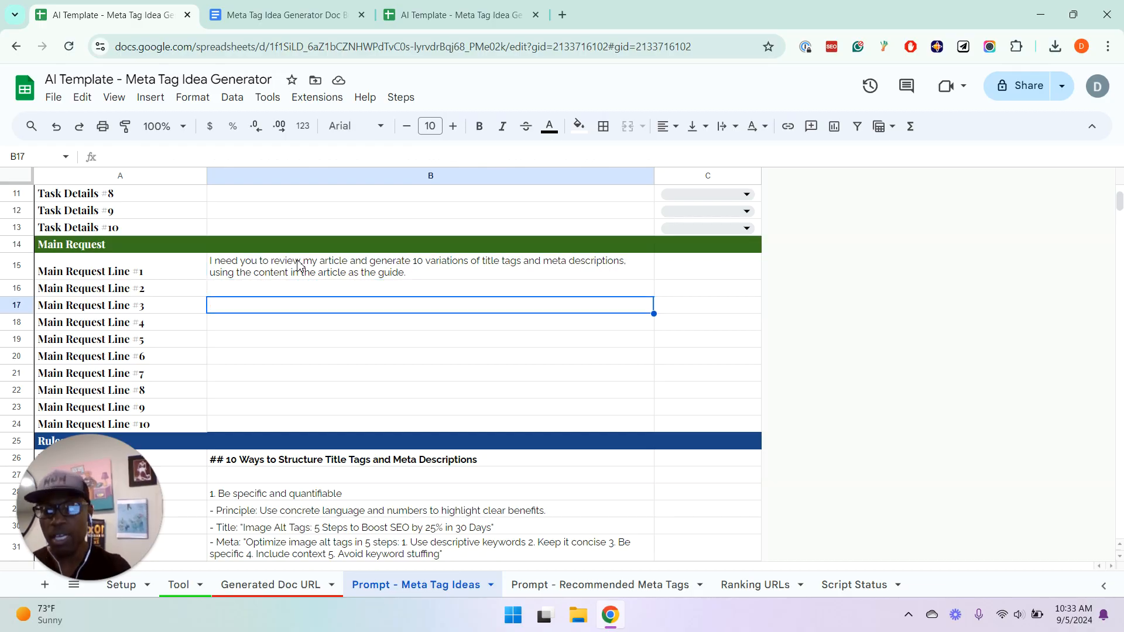
Skim the Rules section and return to its first title tag strategy, "Be specific and quantifiable"
key("Down")
key("Down")
key("Down")
key("Up")
key("Up")
key("Up")
key("Up")
key("Up")
key("Up")
key("Up")
key("Up")
key("Up")
key("Up")
key("Up")
key("Up")
key("Up")
key("Up")
key("Up")
key("Up")
key("Up")
key("Up")
key("Up")
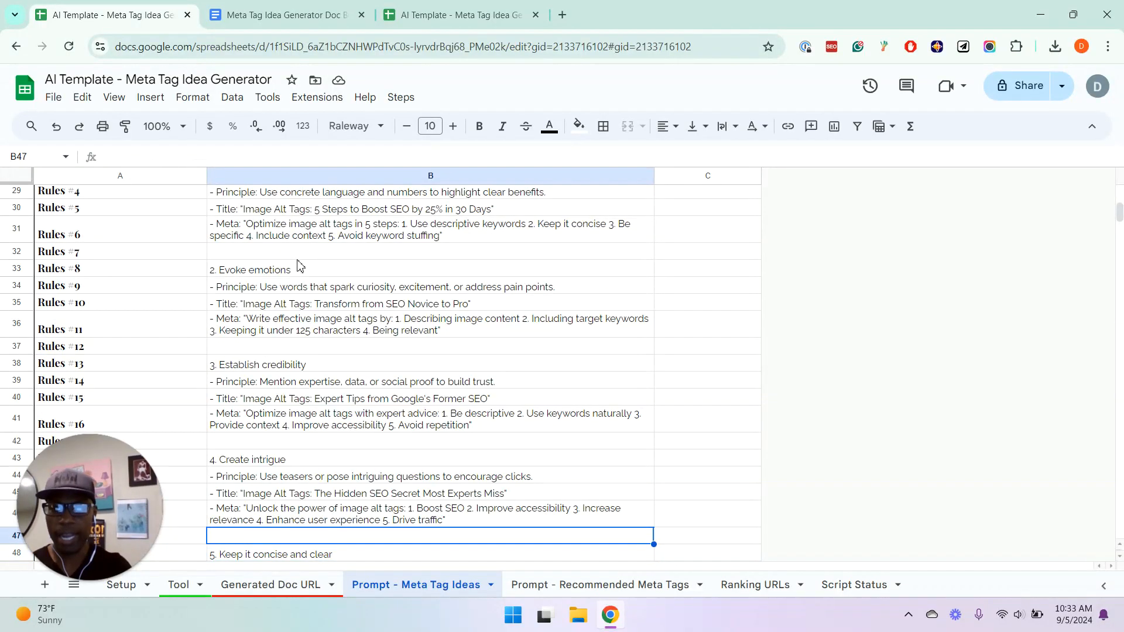
key("Up")
key("Up")
key("Up")
key("Up")
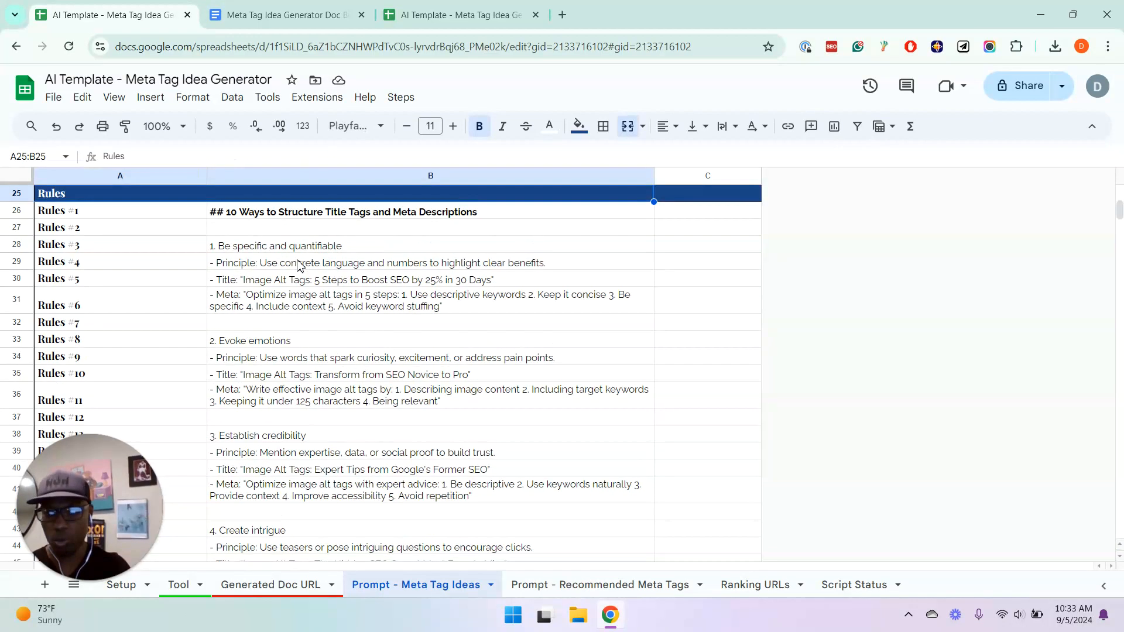
key("Down")
key("Down")
key("Down")
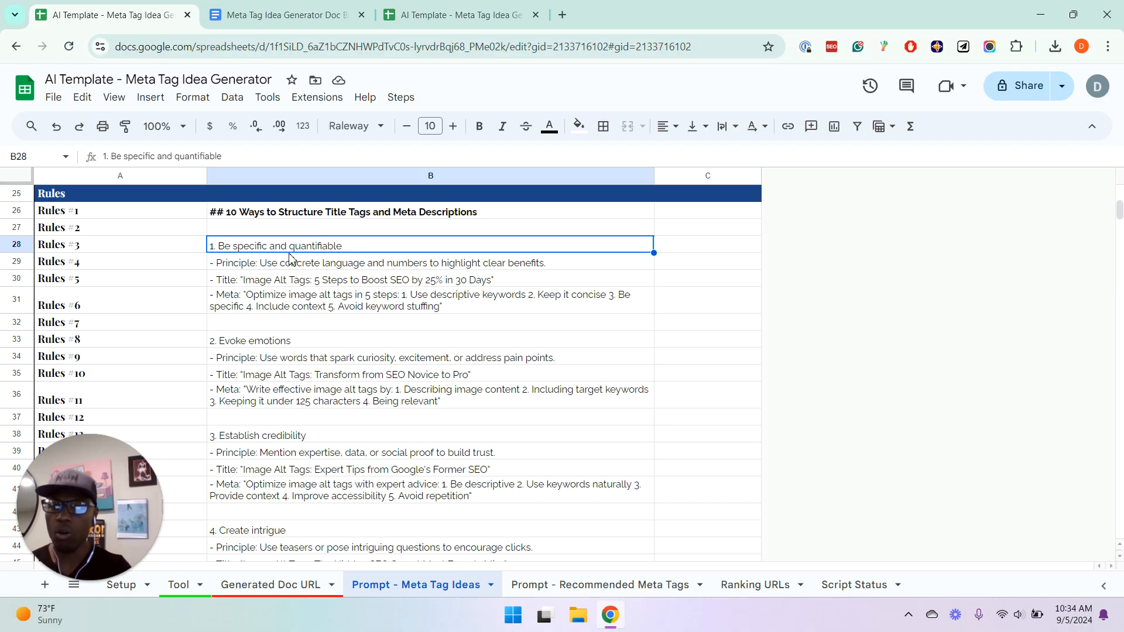
Read through the Rules strategies from "Evoke emotions" to "Keep it concise and clear"
left_click(256, 343)
key("Down")
key("Down")
key("Down")
key("Down")
key("Down")
key("Down")
key("Down")
key("Down")
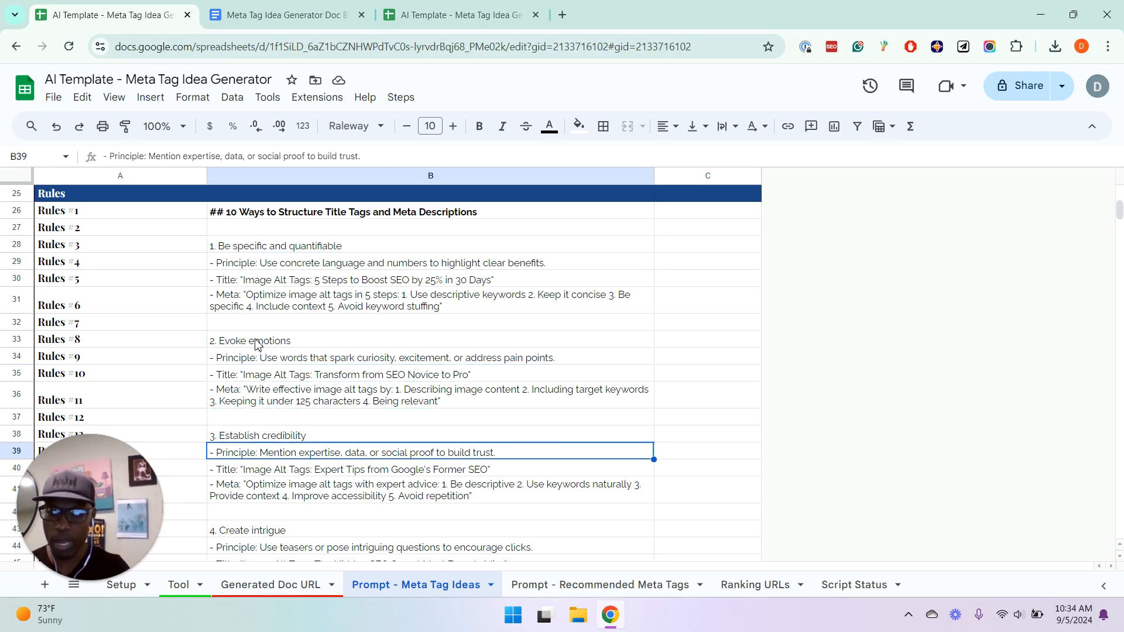
key("Down")
key("Down")
key("Down")
key("Down")
key("Down")
key("Down")
key("Down")
key("Down")
key("Down")
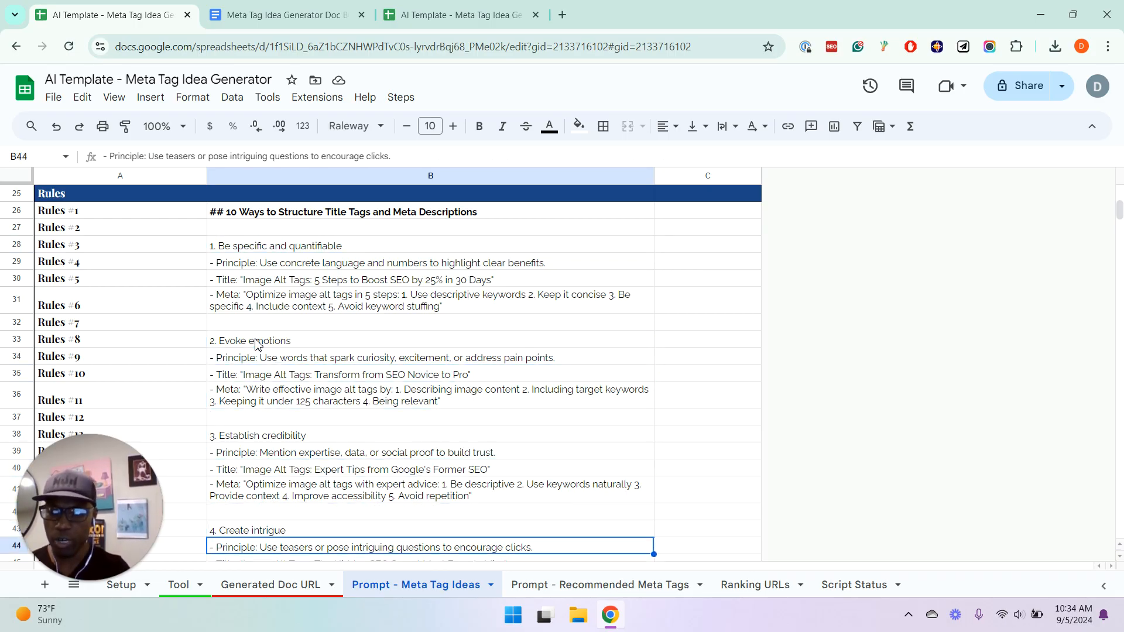
key("Up")
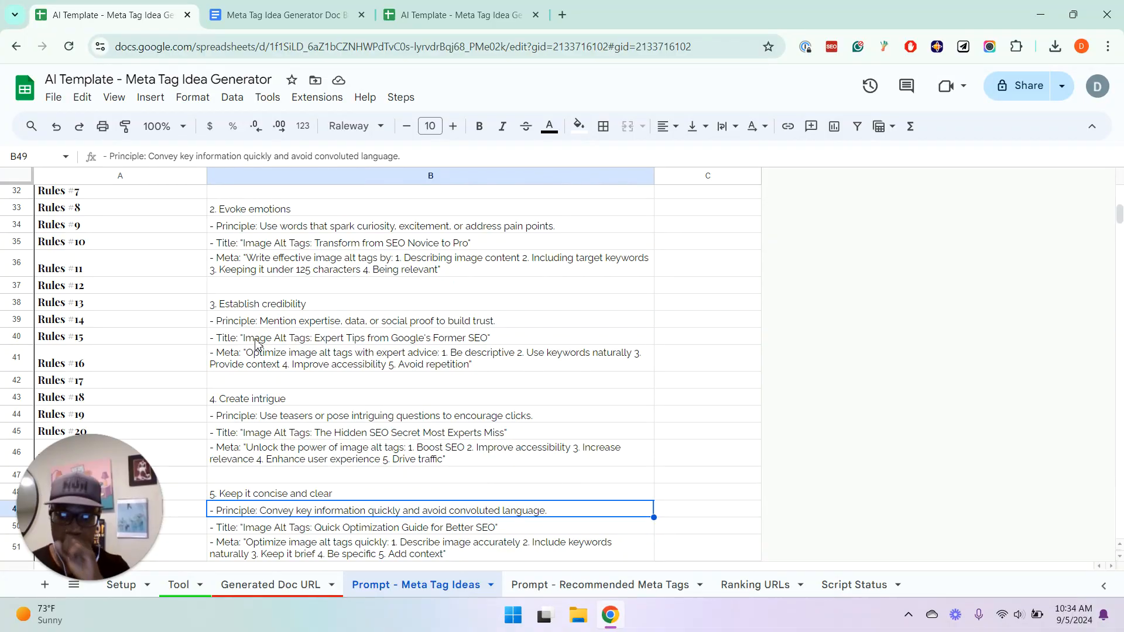
key("Up")
key("Down")
Read through the remaining Rules strategies from "Tailor to your audience" to "Solve a problem"
key("Down")
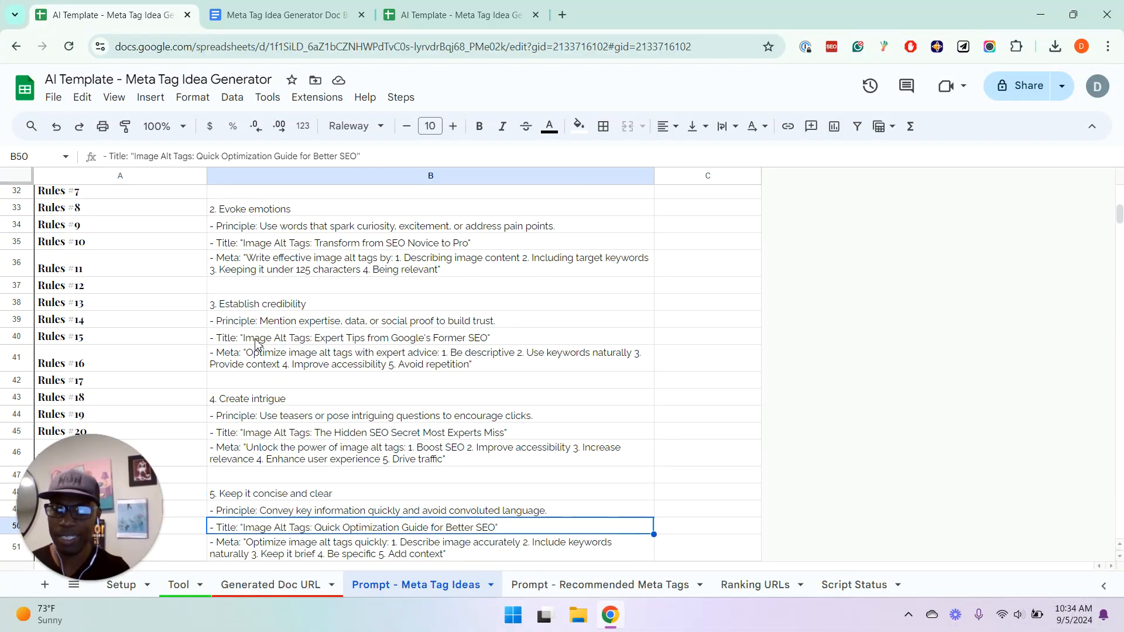
key("Down")
key("Down")
key("Down")
key("Down")
key("Down")
key("Down")
key("Down")
key("Up")
key("Up")
key("Up")
key("Up")
key("Down")
key("Down")
key("Down")
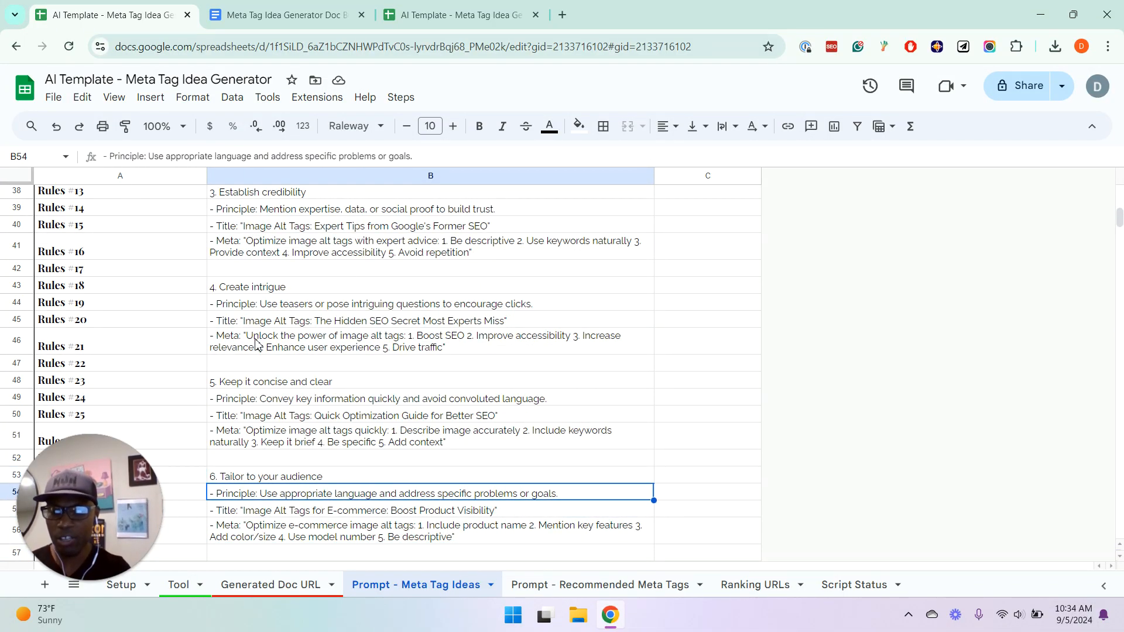
key("Down")
key("Down")
key("Down")
key("Down")
key("Down")
key("Down")
key("Down")
key("Down")
key("Up")
key("Up")
key("Up")
key("Up")
key("Up")
key("Up")
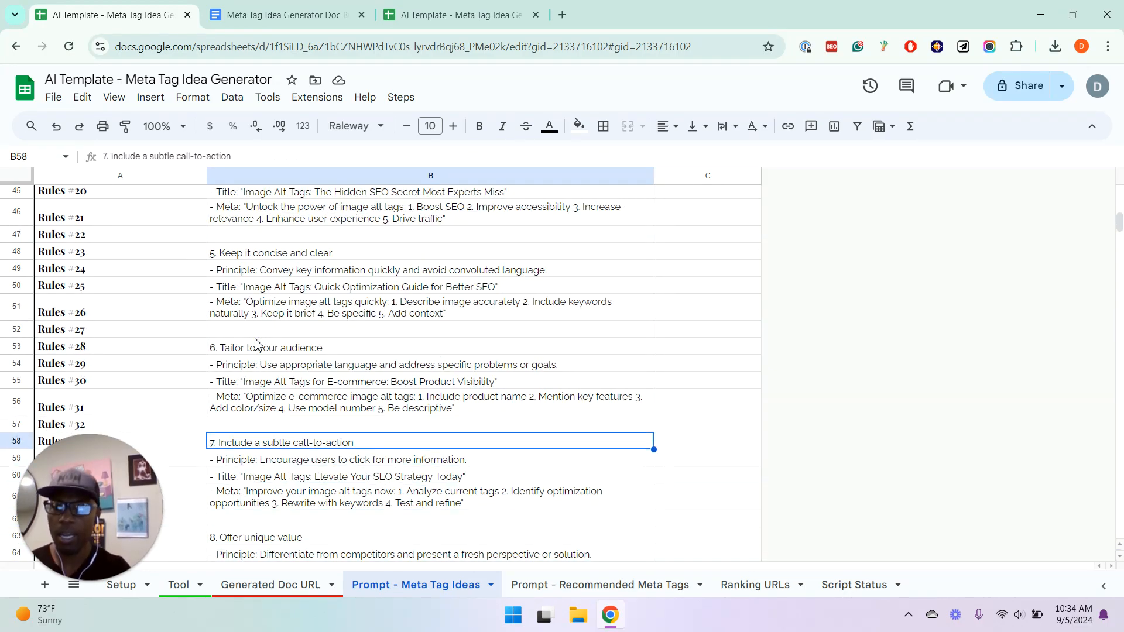
key("Down")
key("Down")
key("Down")
key("Down")
key("Down")
key("Down")
key("Down")
key("Down")
key("Down")
key("Down")
key("Down")
key("Down")
key("Down")
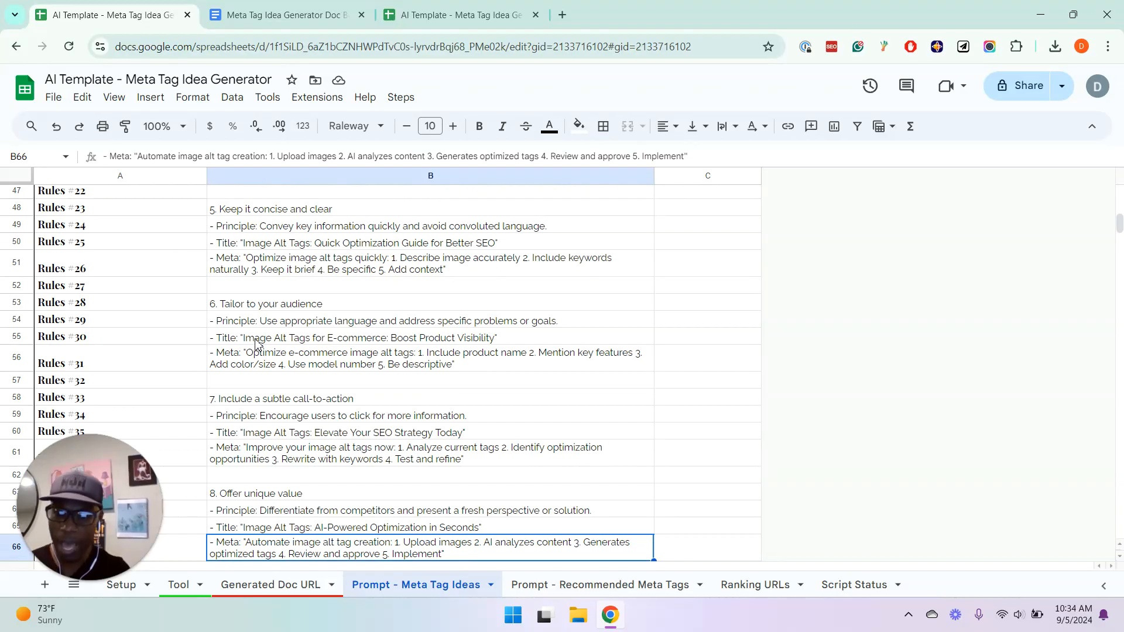
key("Up")
key("Up")
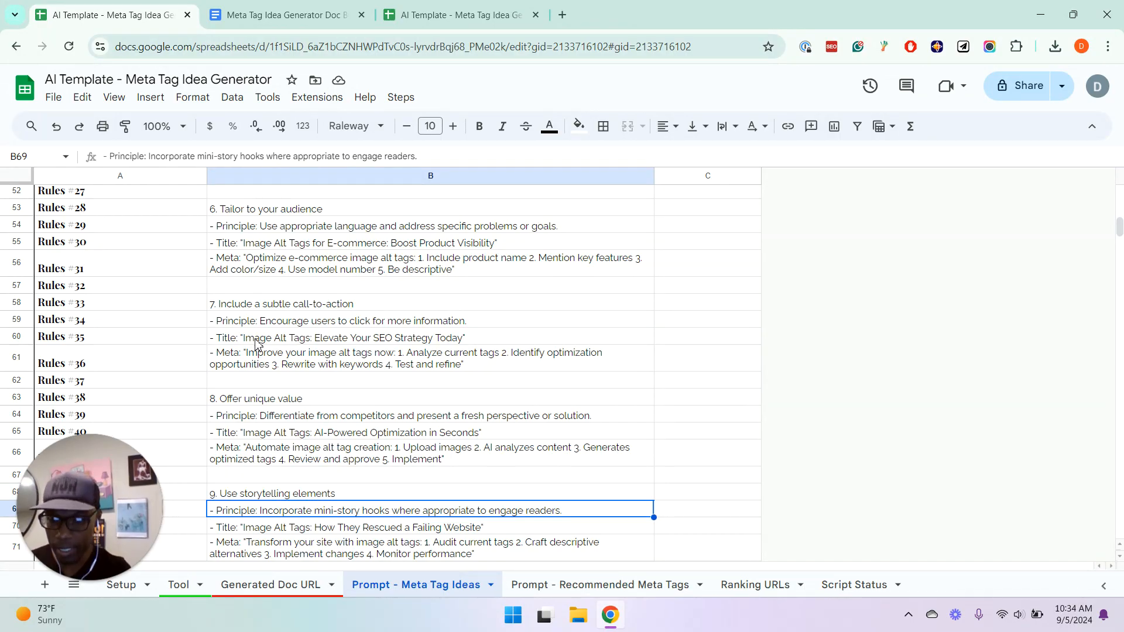
key("Down")
key("Down")
key("Down")
key("Down")
key("Down")
key("Down")
key("Up")
key("Up")
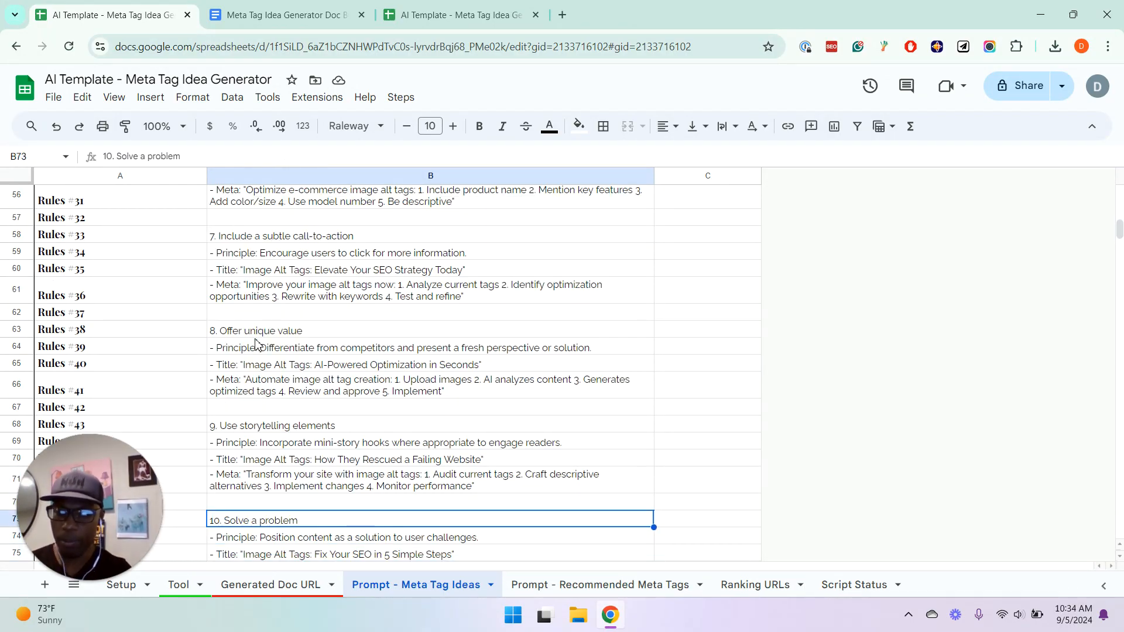
Go back to the first strategy in the Rules and examine its principle and example title
key("Up")
key("Up")
key("Up")
key("Up")
key("Up")
key("Up")
key("Up")
key("Up")
key("Up")
key("Up")
key("Up")
key("Up")
key("Up")
key("Up")
key("Up")
key("Up")
key("Up")
key("Up")
key("Up")
key("Up")
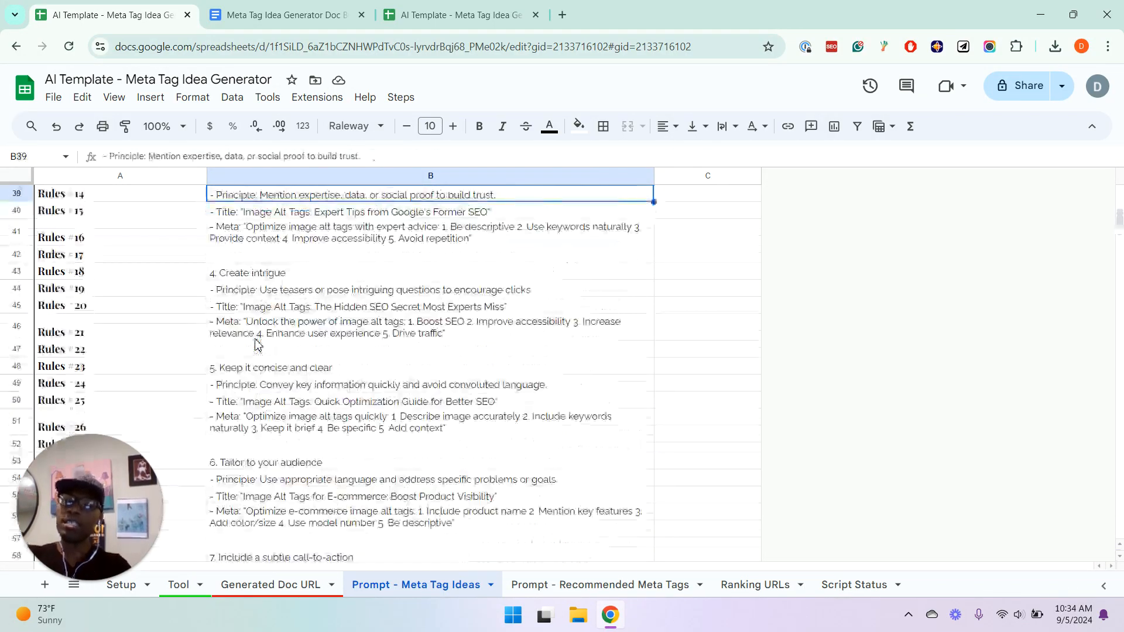
key("Up")
key("Up")
key("Up")
key("Up")
key("Up")
key("Up")
key("Up")
key("Up")
key("Up")
key("Up")
key("Up")
key("Up")
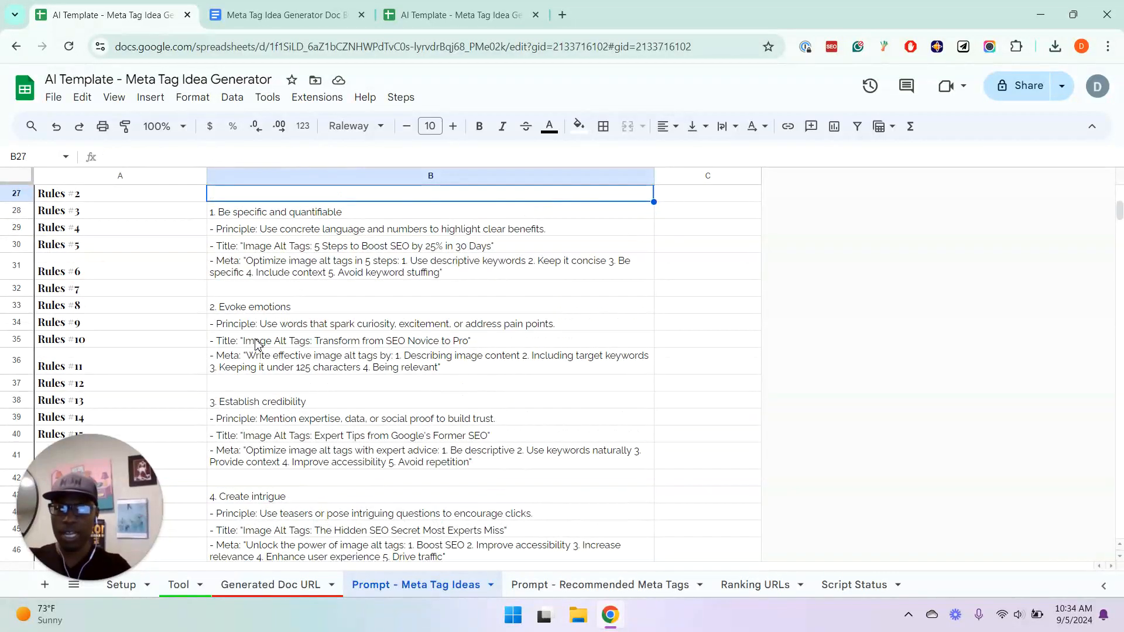
key("Down")
key("Up")
key("Down")
key("Down")
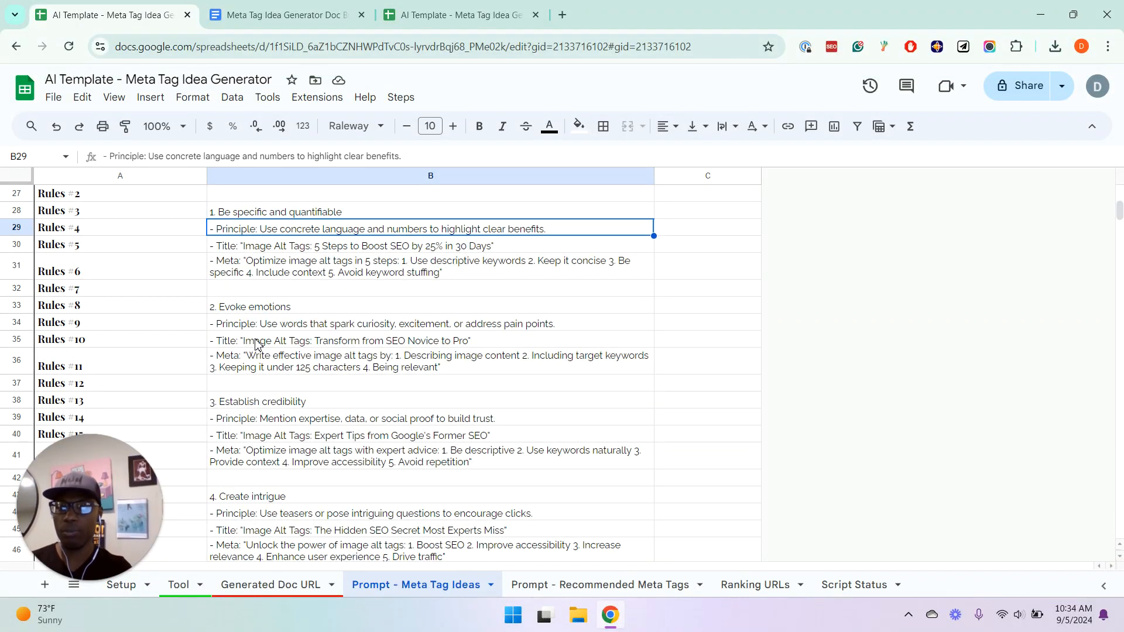
key("Up")
key("Down")
key("Down")
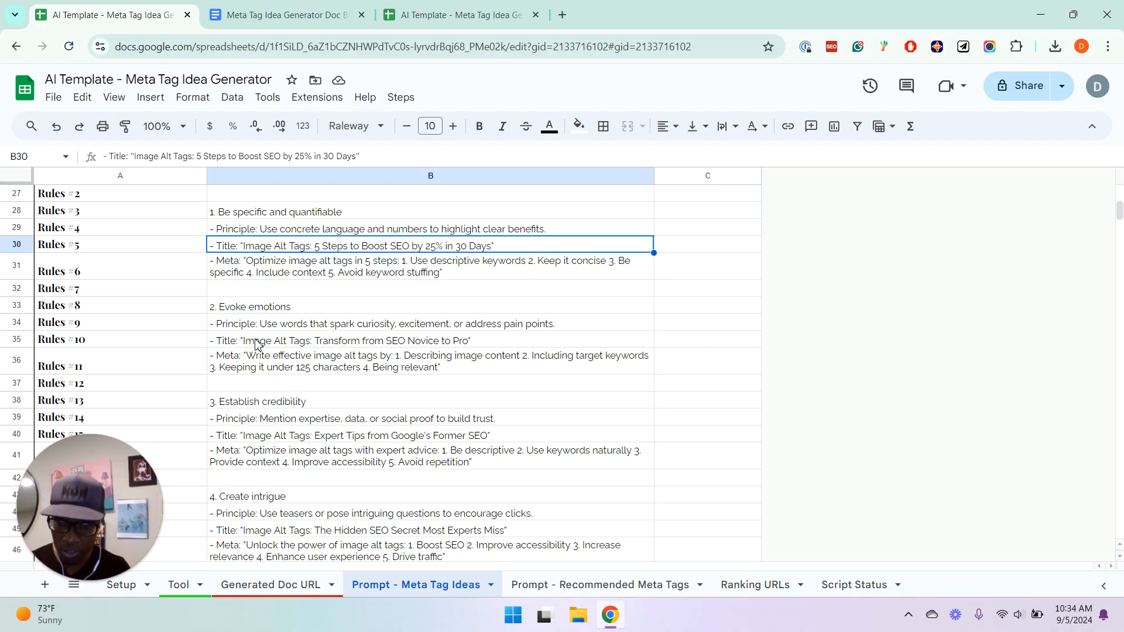
Examine the Output Structure section of the Rules, down to the Important Guidelines heading
key("Down")
key("Down")
key("Down")
key("Down")
key("Down")
key("Down")
key("Down")
key("Down")
key("Down")
key("Down")
key("Down")
key("Down")
key("Down")
key("Down")
key("Down")
key("Down")
key("Down")
key("Down")
key("Down")
key("Down")
key("Down")
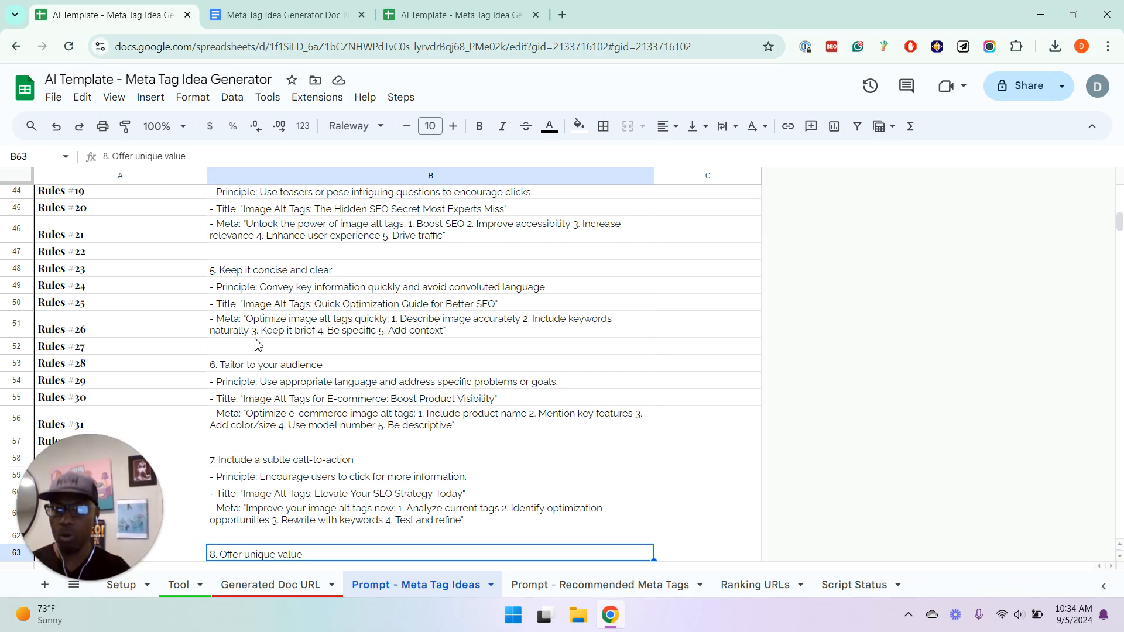
key("Down")
key("Down")
key("Down")
key("Down")
key("Down")
key("Down")
key("Down")
key("Down")
key("Down")
key("Down")
key("Down")
key("Down")
key("Down")
key("Down")
key("Down")
key("Down")
key("Down")
key("Down")
key("Down")
key("Down")
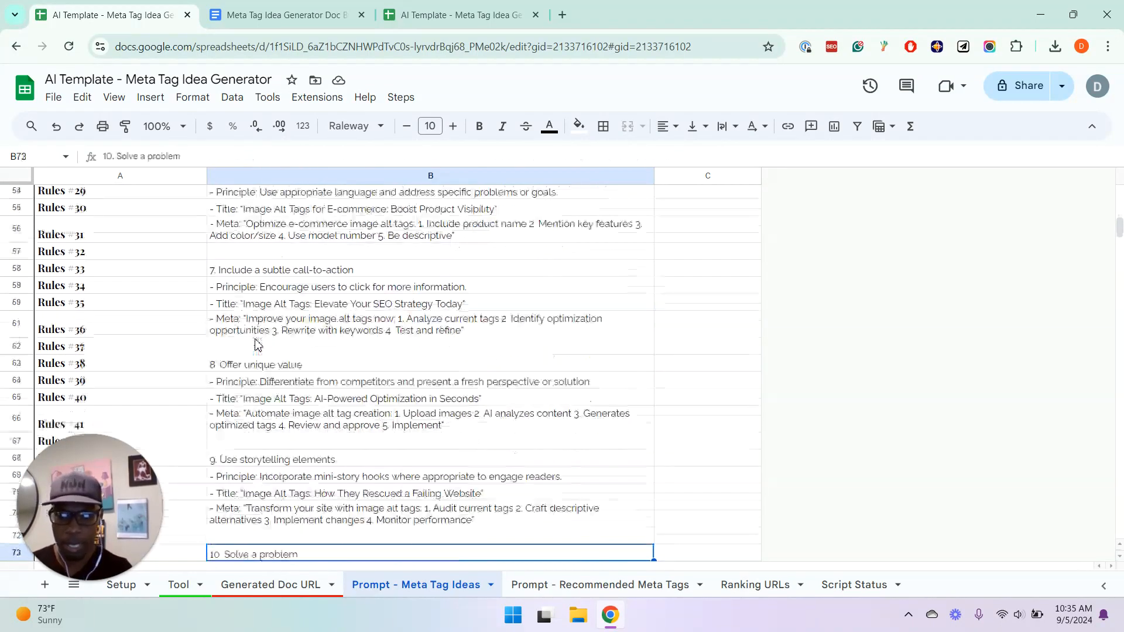
key("Down")
key("Down")
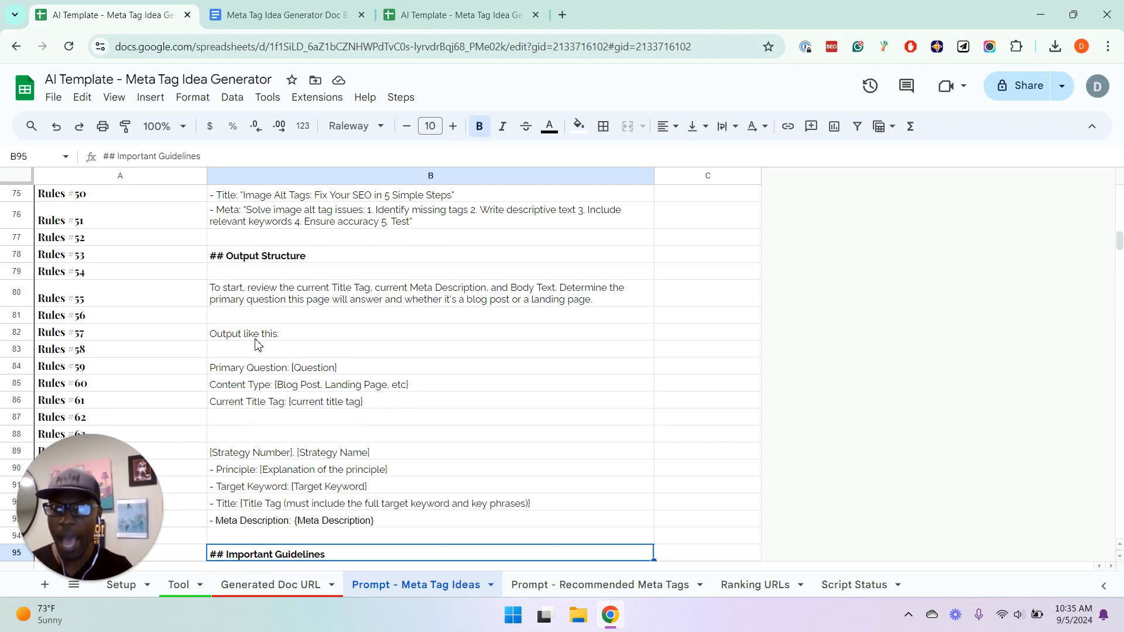
key("Up")
key("Up")
key("Up")
key("Down")
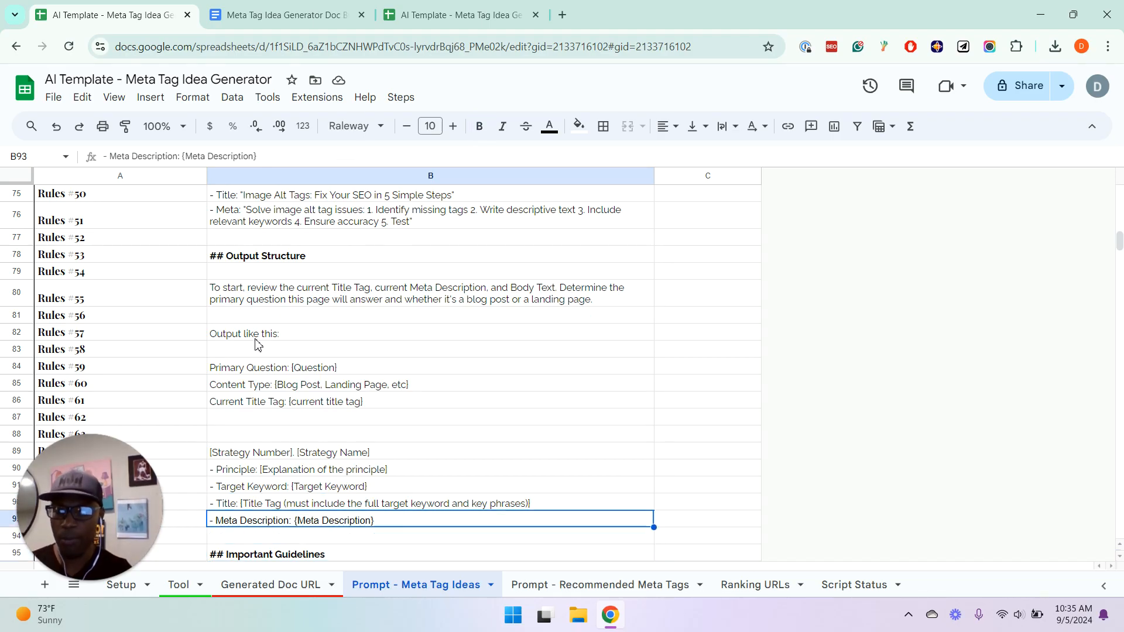
key("Down")
key("Down")
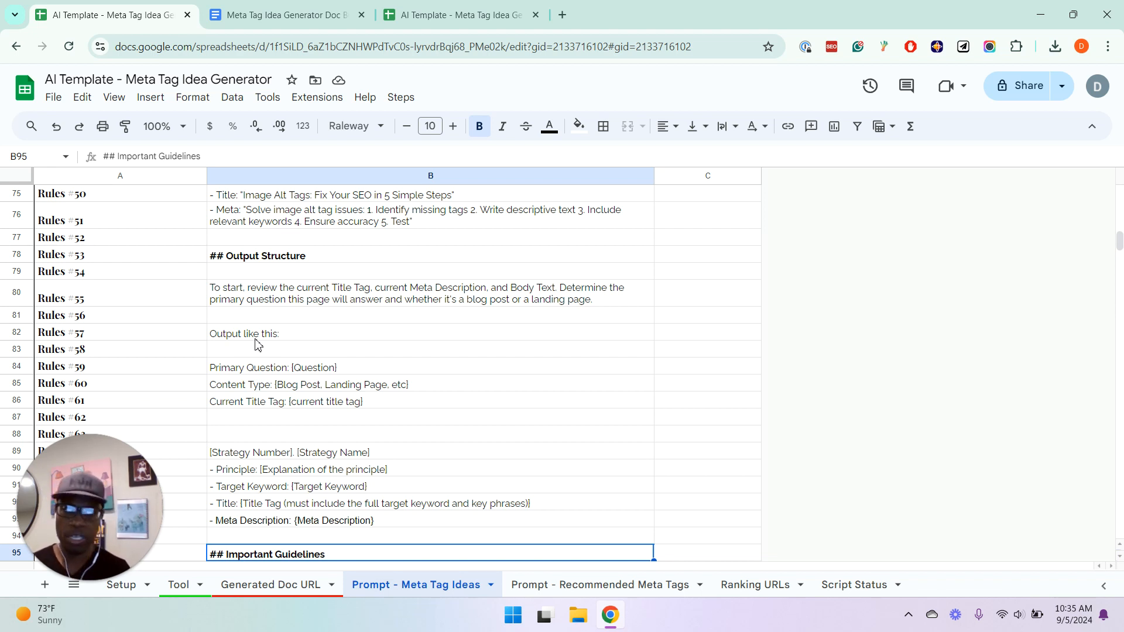
Examine the character limits and blog post title tag structure under Important Guidelines
key("Down")
key("Down")
key("Down")
key("Down")
key("Down")
key("Down")
key("Down")
key("Down")
key("Down")
key("Down")
key("Down")
key("Down")
key("Down")
key("Down")
key("Down")
key("Down")
key("Down")
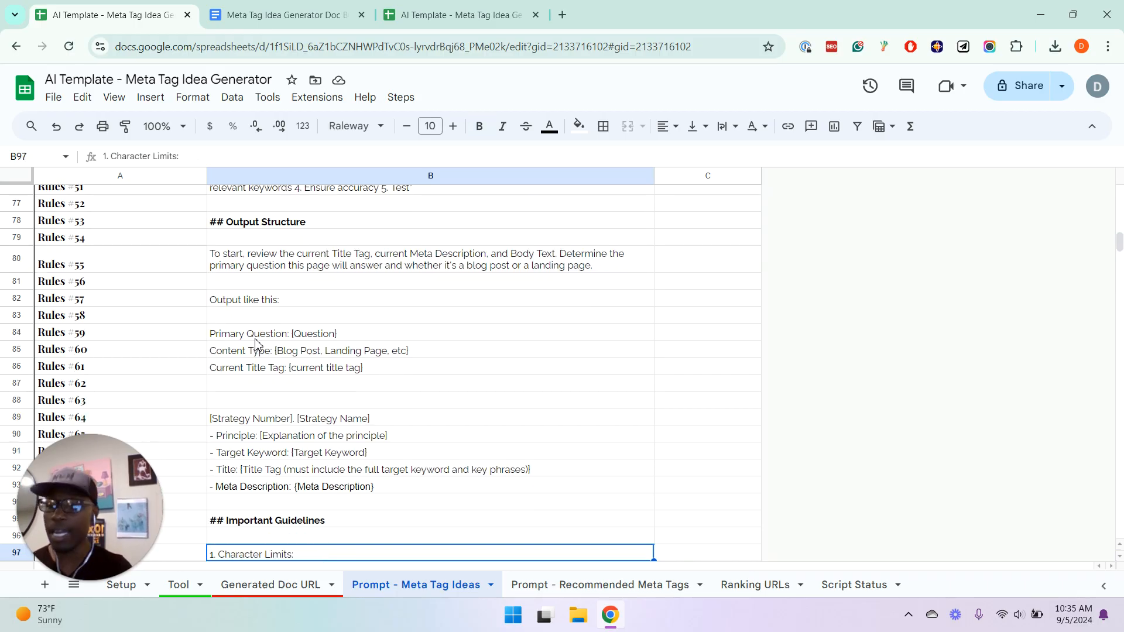
key("Down")
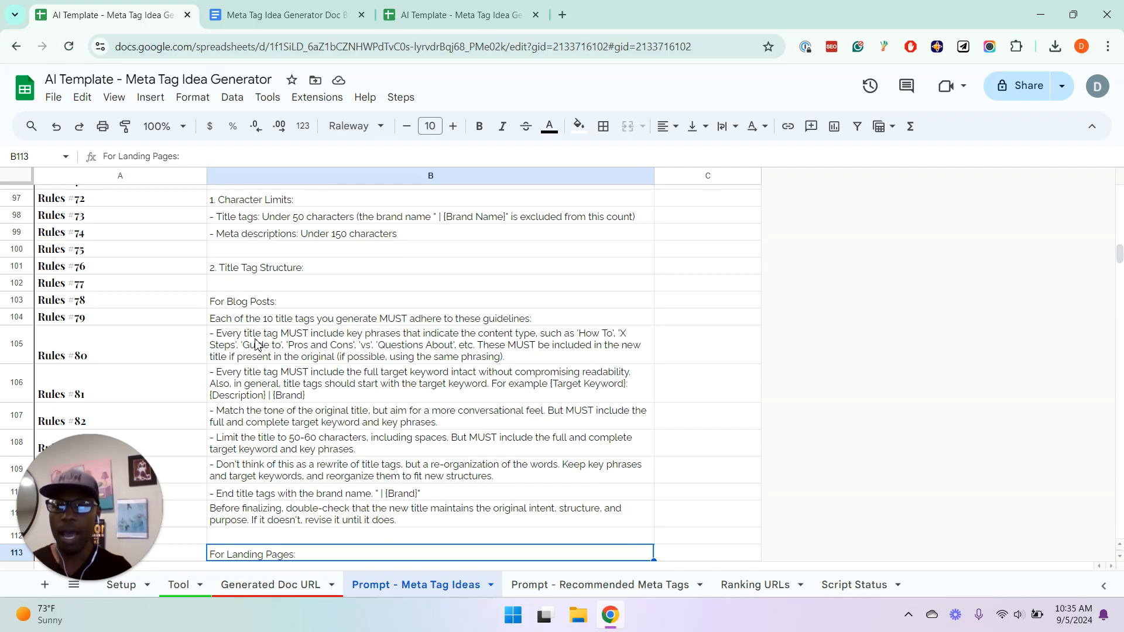
key("Up")
key("Up")
key("Up")
key("Up")
key("Up")
key("Up")
key("Up")
key("Up")
key("Up")
key("Up")
key("Up")
key("Up")
key("Up")
key("Up")
key("Up")
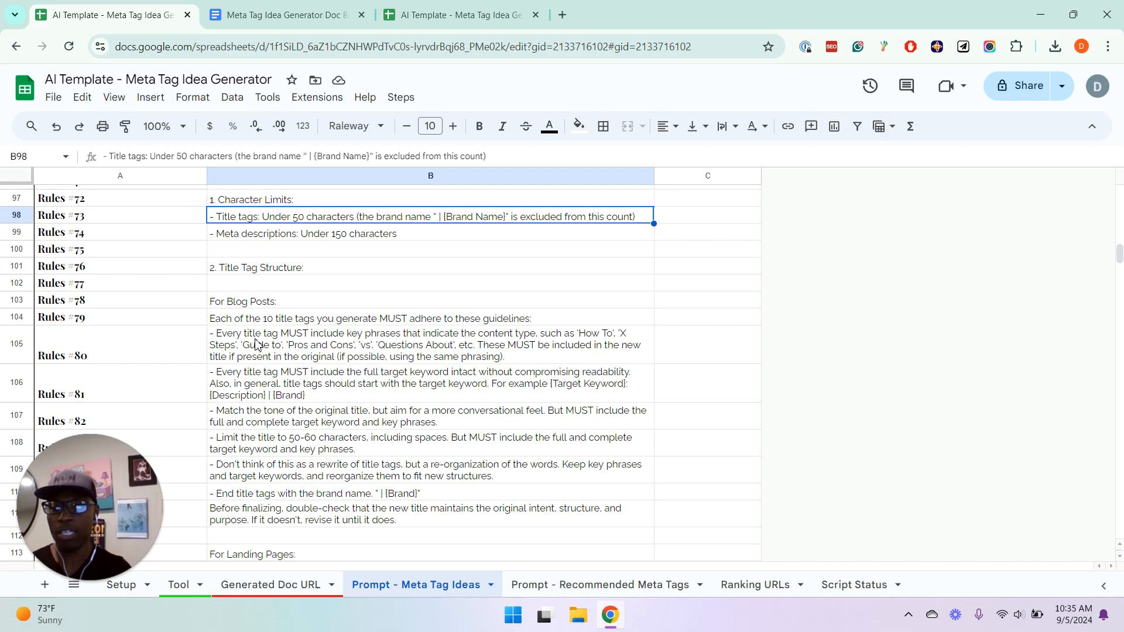
Compare the character limits for title tags and meta descriptions under Important Guidelines
key("Down")
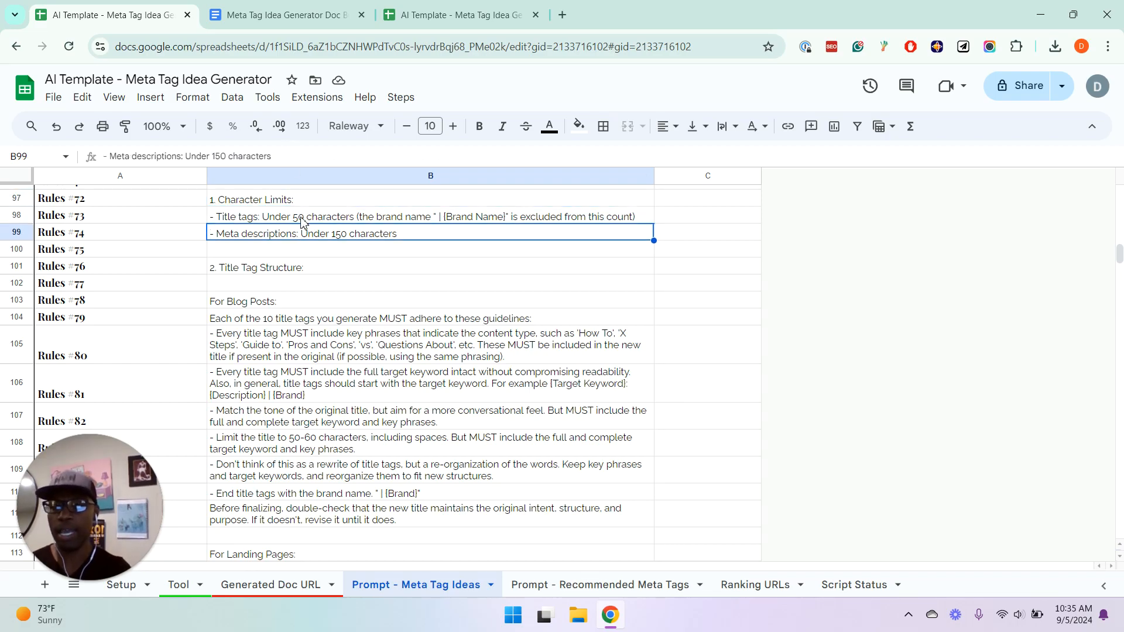
key("Up")
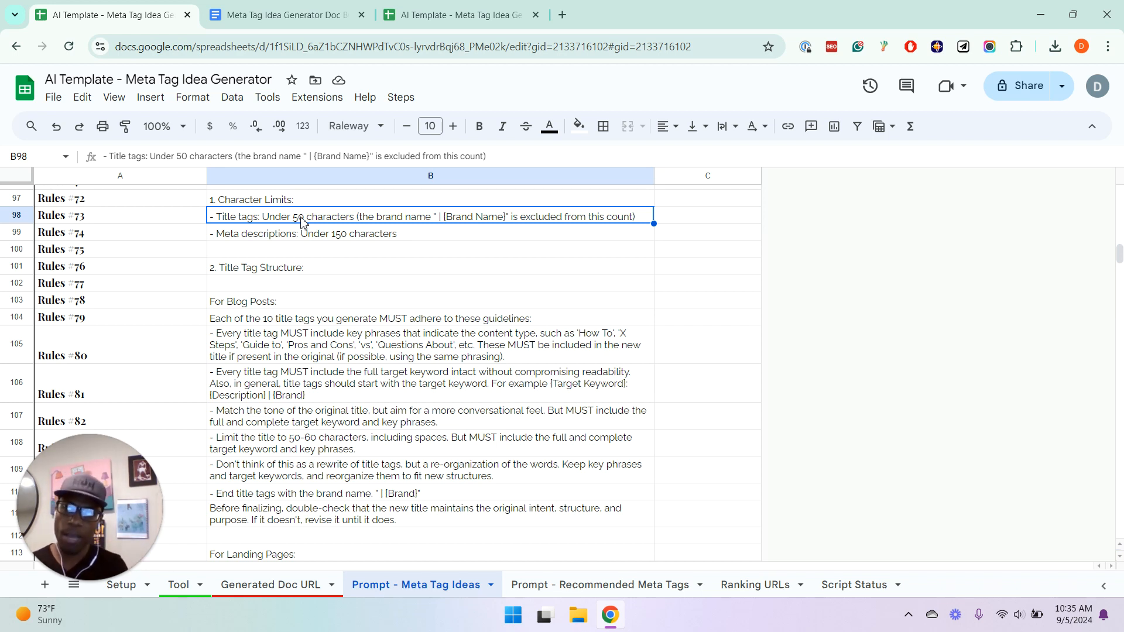
left_click(337, 238)
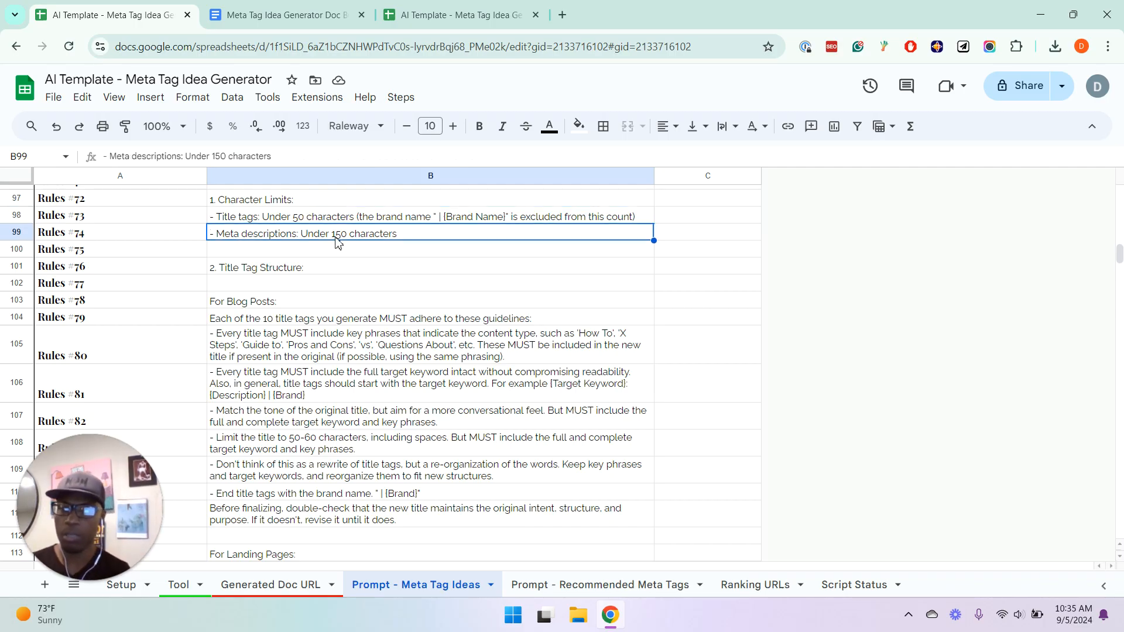
Read the blog post title guidelines on content-type key phrases, the full target keyword and matching the original tone
key("Down")
key("Down")
key("Down")
key("Down")
key("Down")
key("Down")
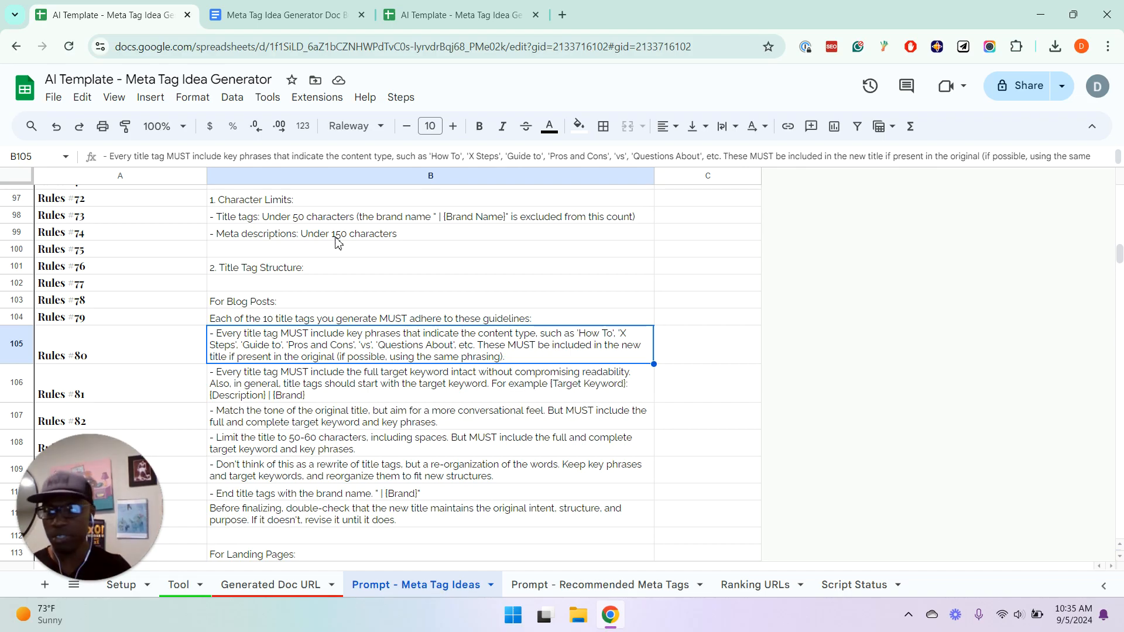
key("Down")
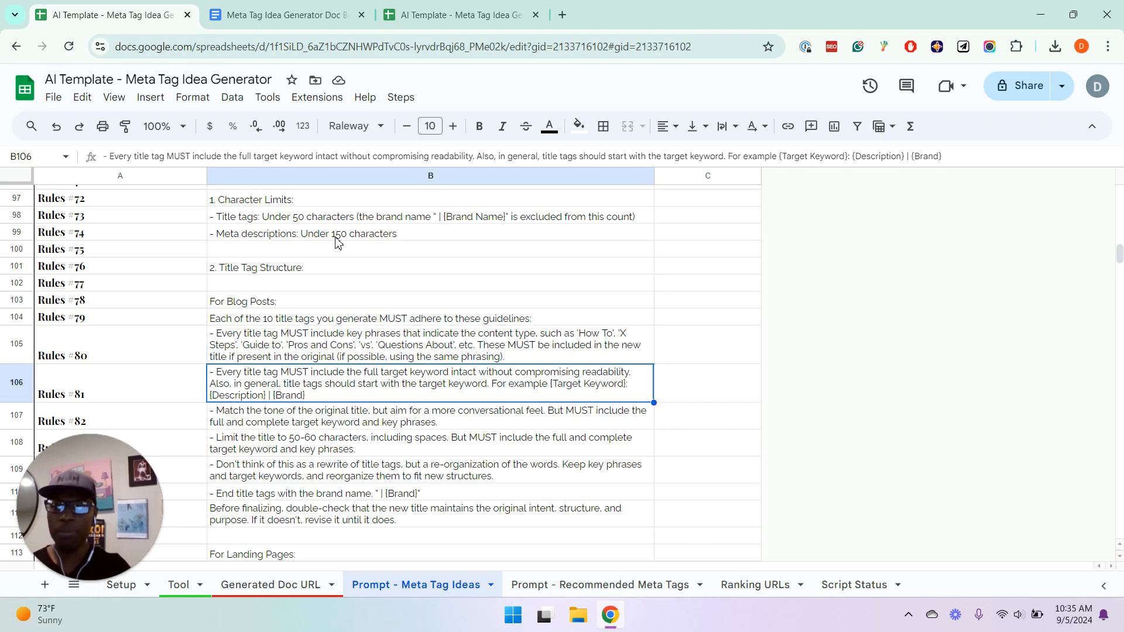
key("Up")
key("Up")
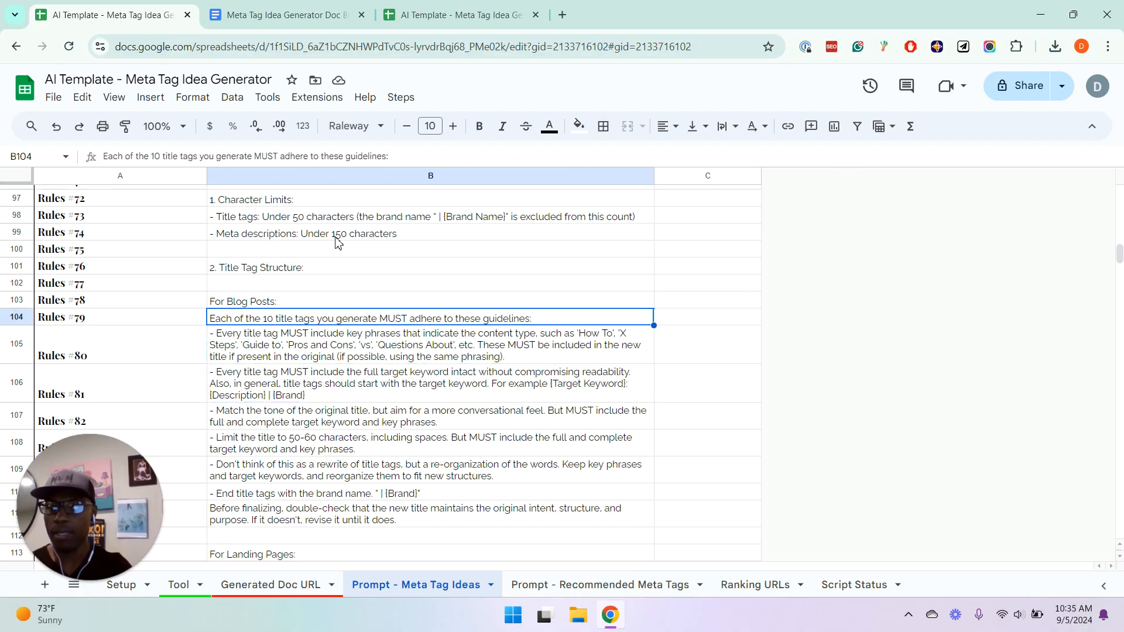
key("Down")
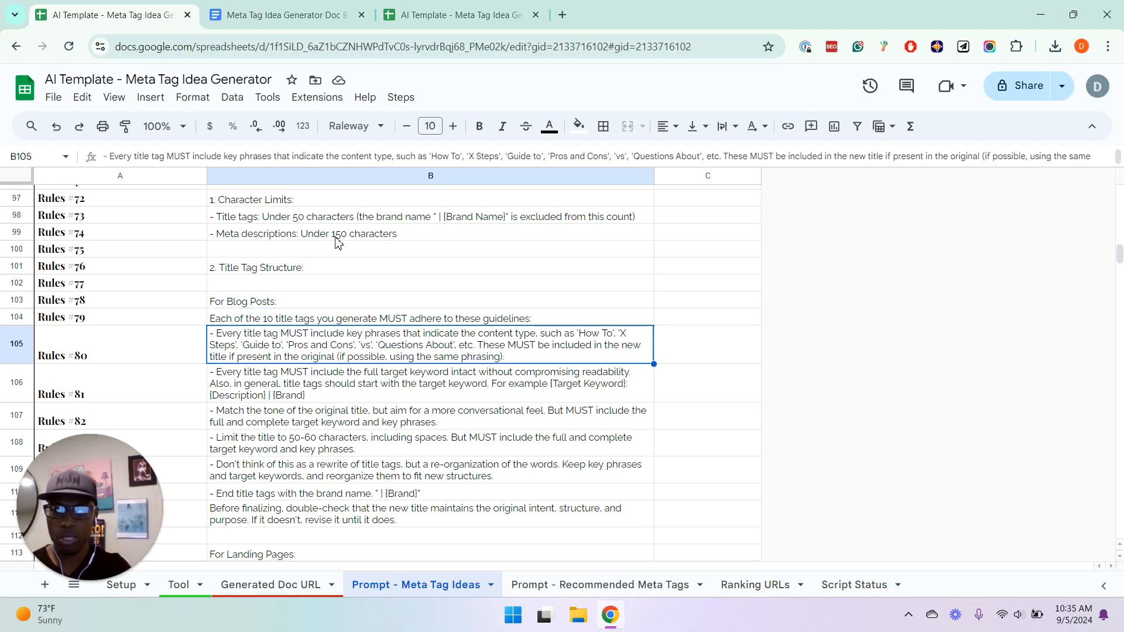
key("Down")
key("Down")
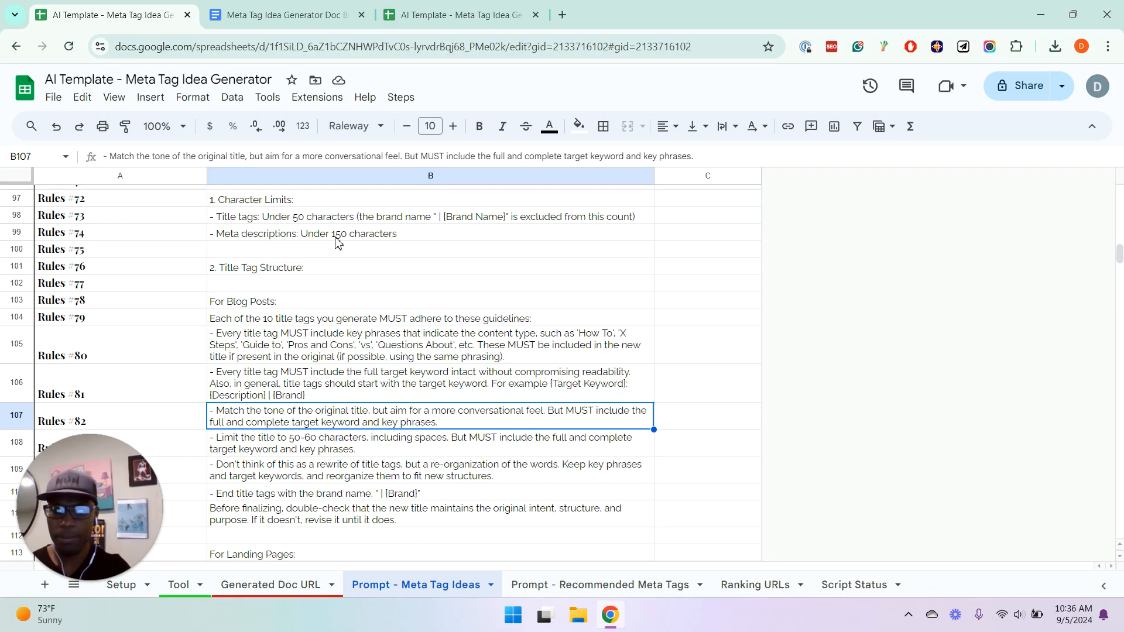
key("Down")
key("Up")
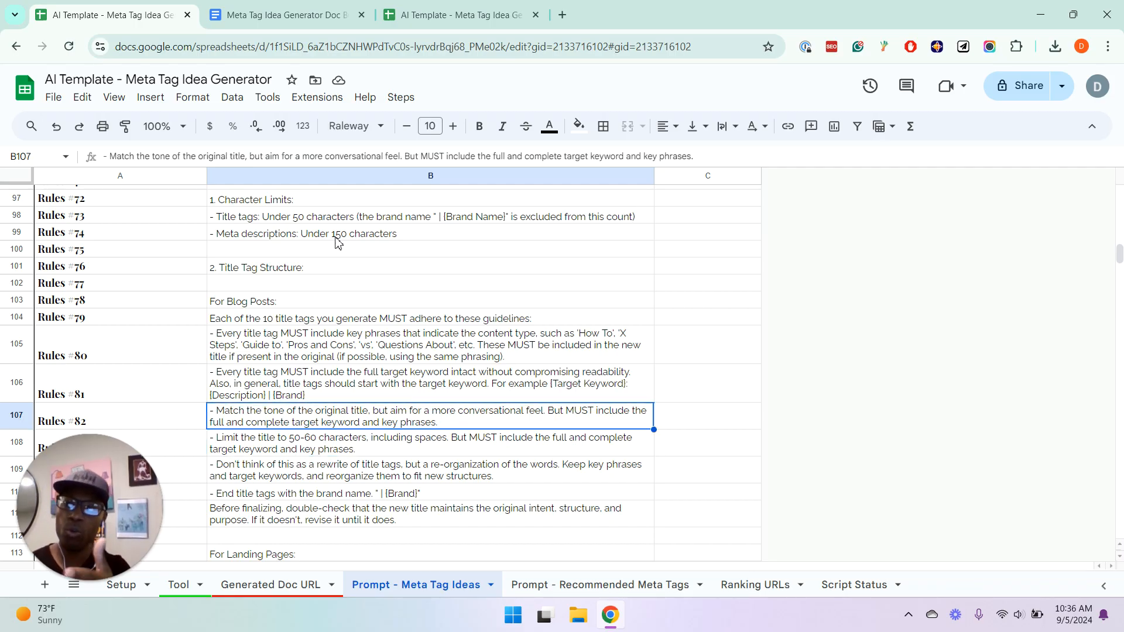
Examine the remaining blog post title guidelines, covering title length, reorganizing the words and ending with the brand name
key("Down")
key("Down")
key("Down")
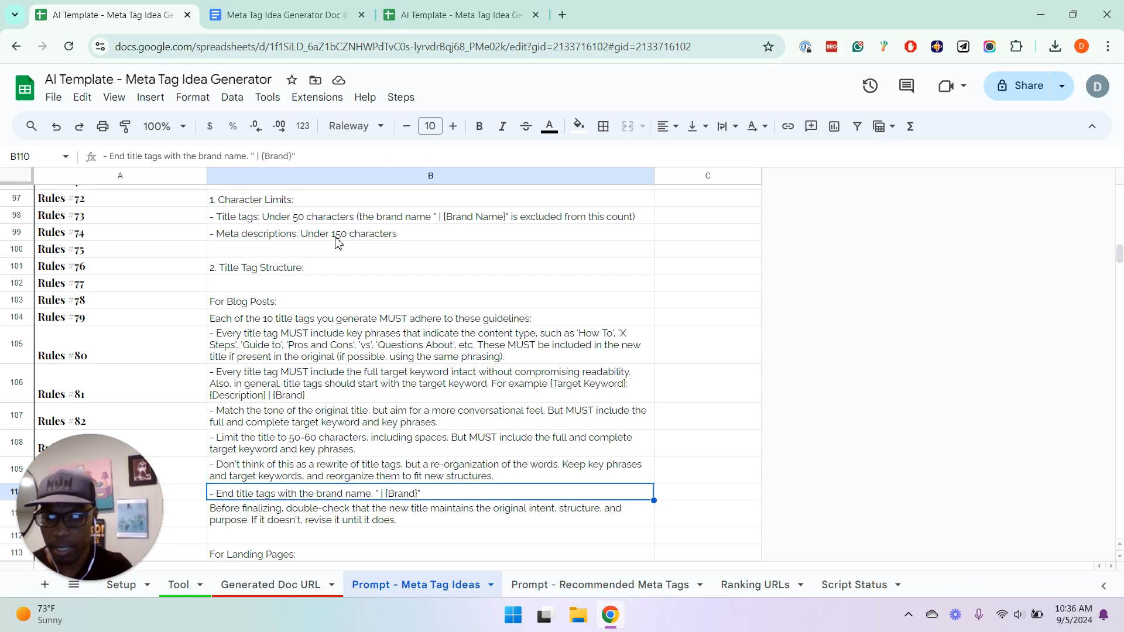
key("Up")
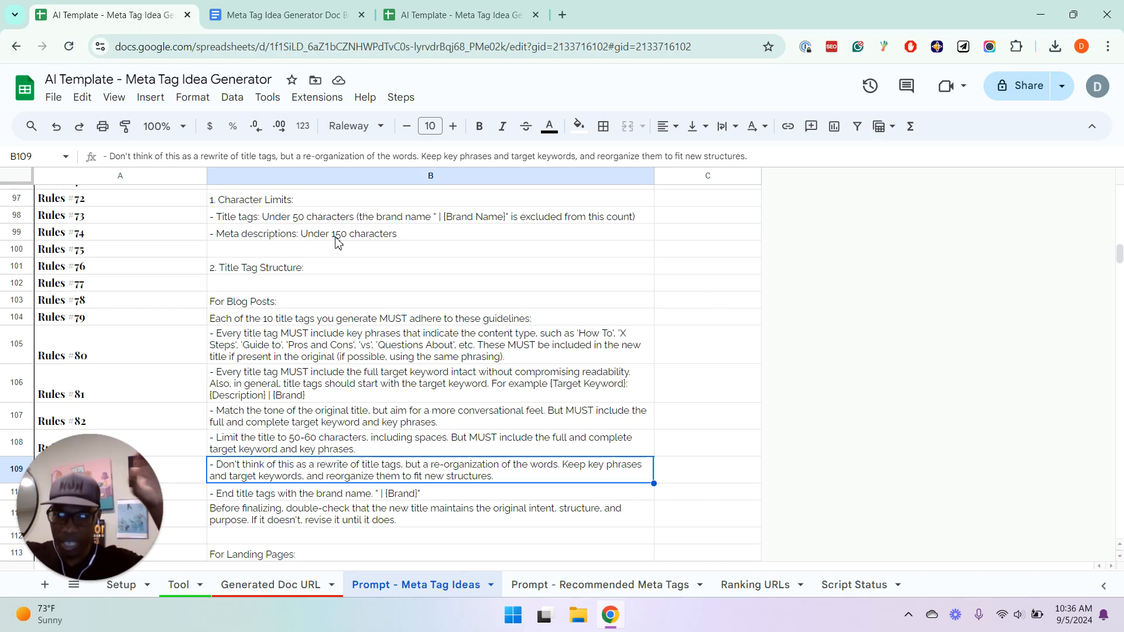
key("Down")
key("Down")
key("Down")
key("Down")
key("Down")
key("Down")
key("Down")
key("Down")
key("Down")
key("Down")
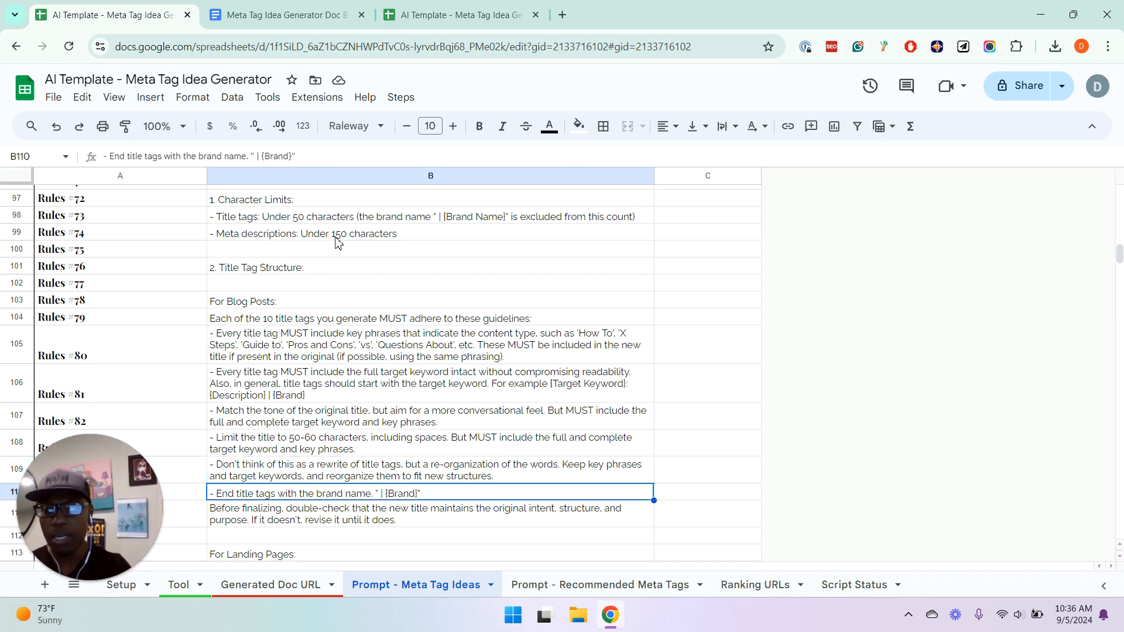
Read the landing page title guidelines on brand name, primary benefit, specific offers, product category and target keyword
key("Down")
key("Down")
key("Down")
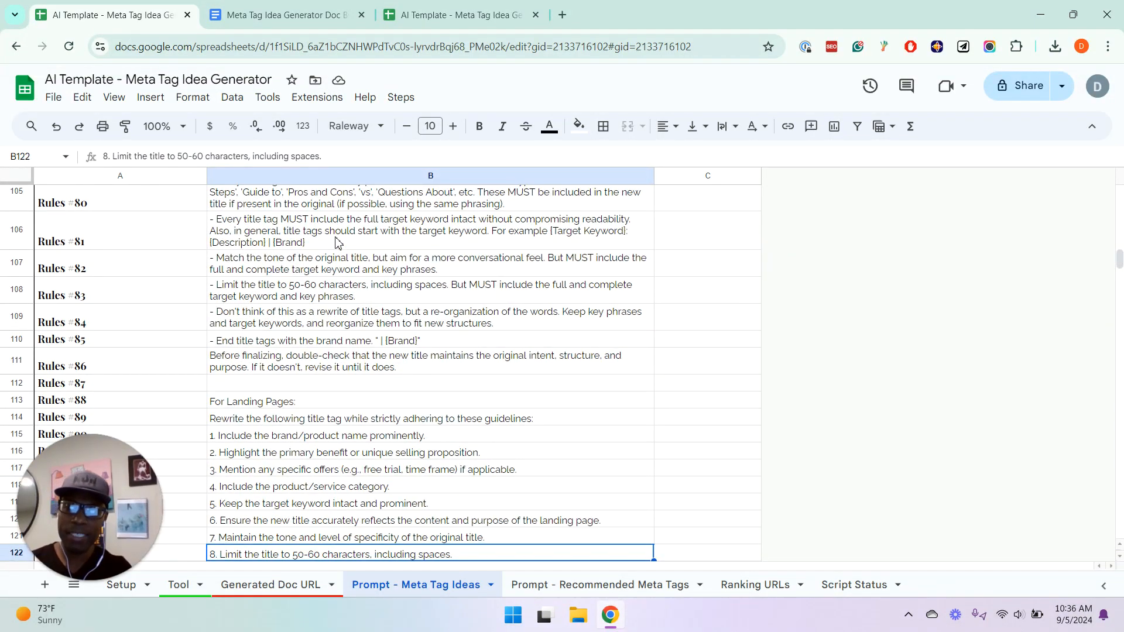
key("Up")
key("Up")
key("Up")
key("Up")
key("Up")
key("Up")
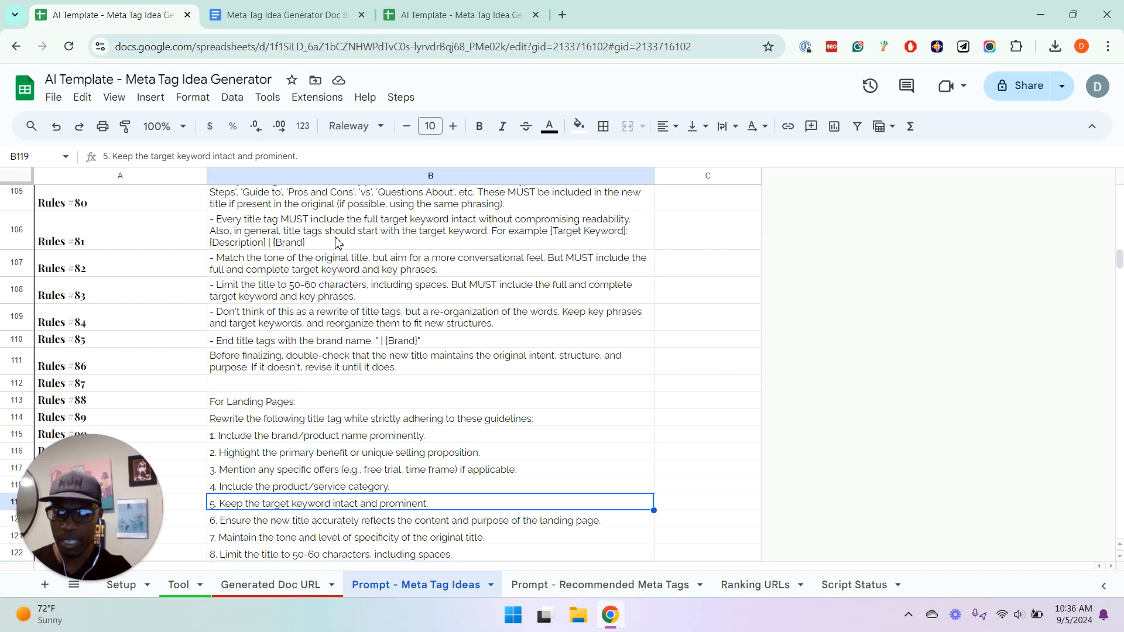
key("Down")
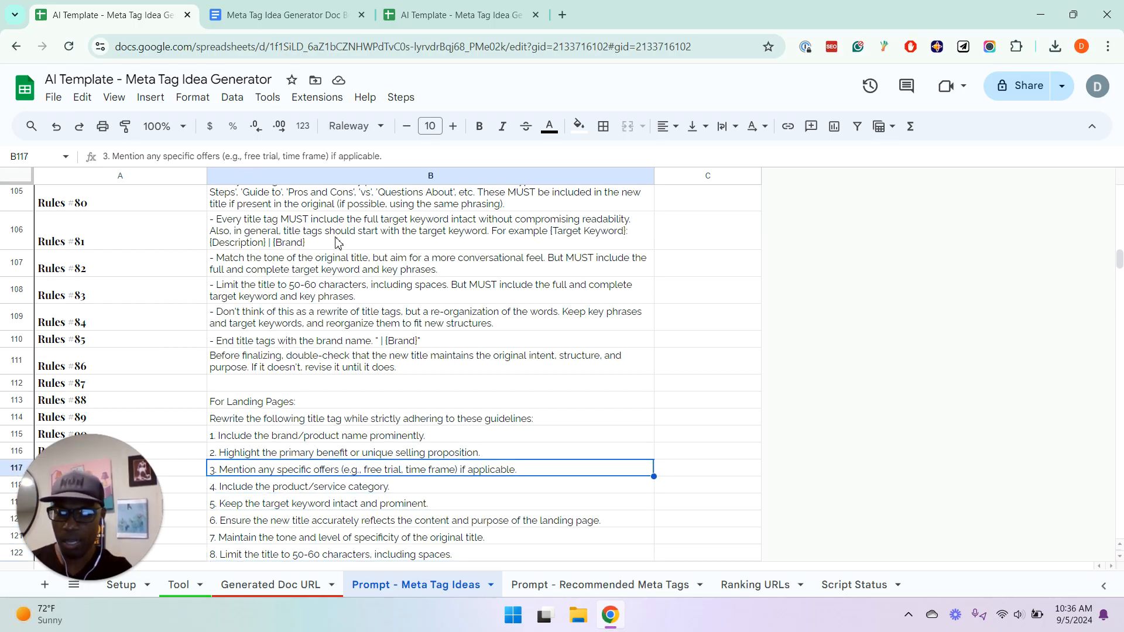
key("Up")
key("Up")
key("Down")
key("Down")
key("Down")
key("Down")
key("Down")
key("Down")
key("Down")
key("Down")
key("Down")
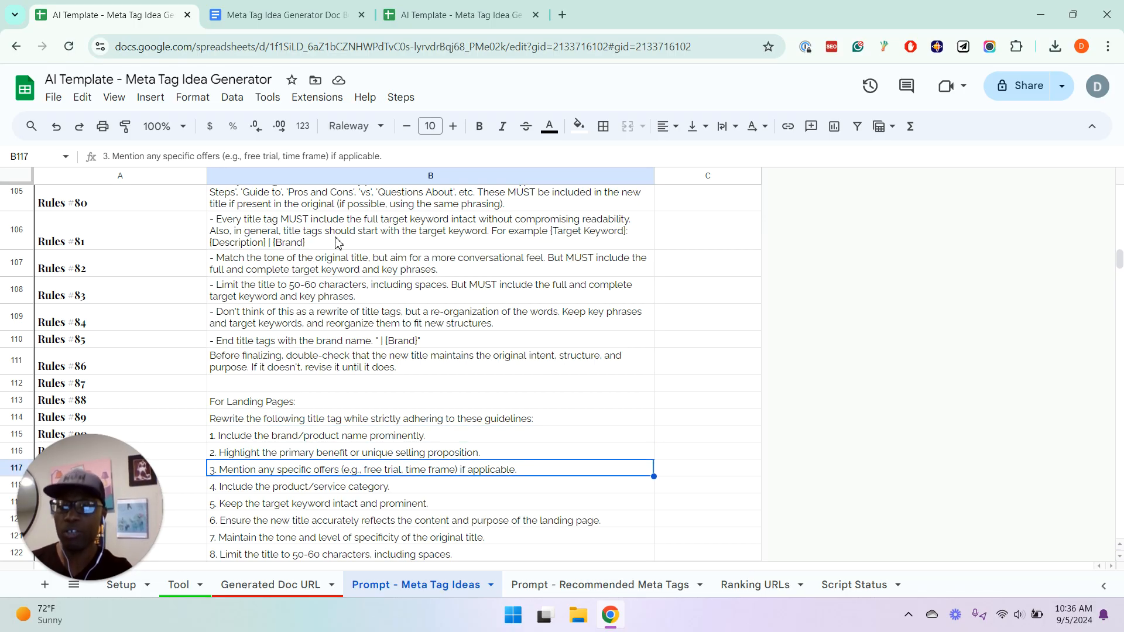
Examine the remaining landing page title guidelines, including the rule on features or benefits not mentioned in the body text
key("Up")
key("Up")
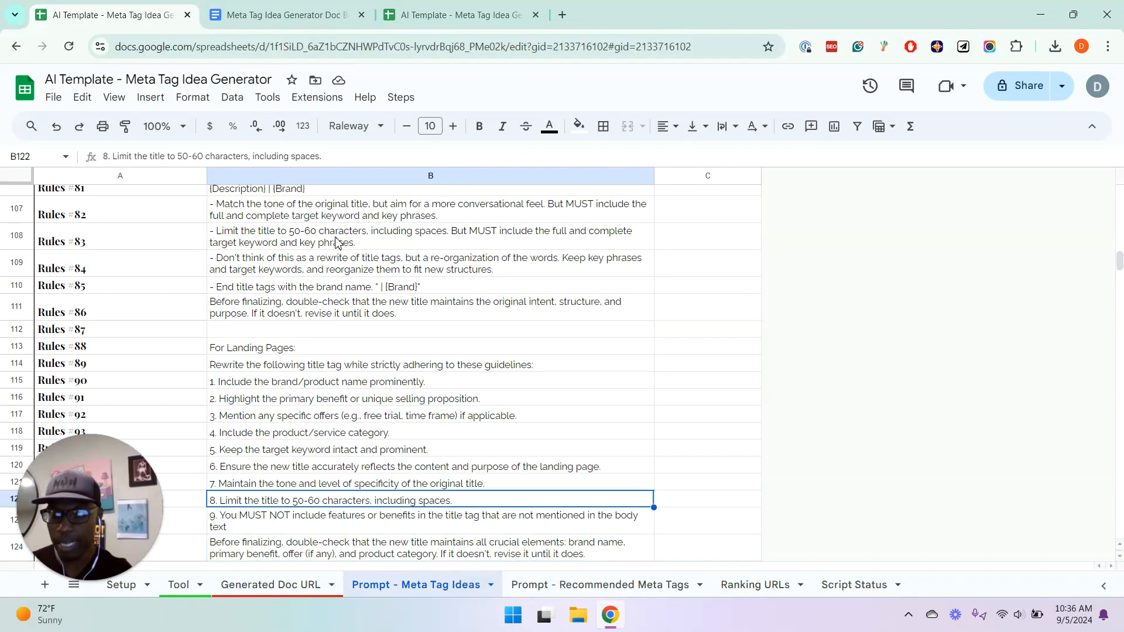
key("Down")
key("Down")
key("Down")
key("Up")
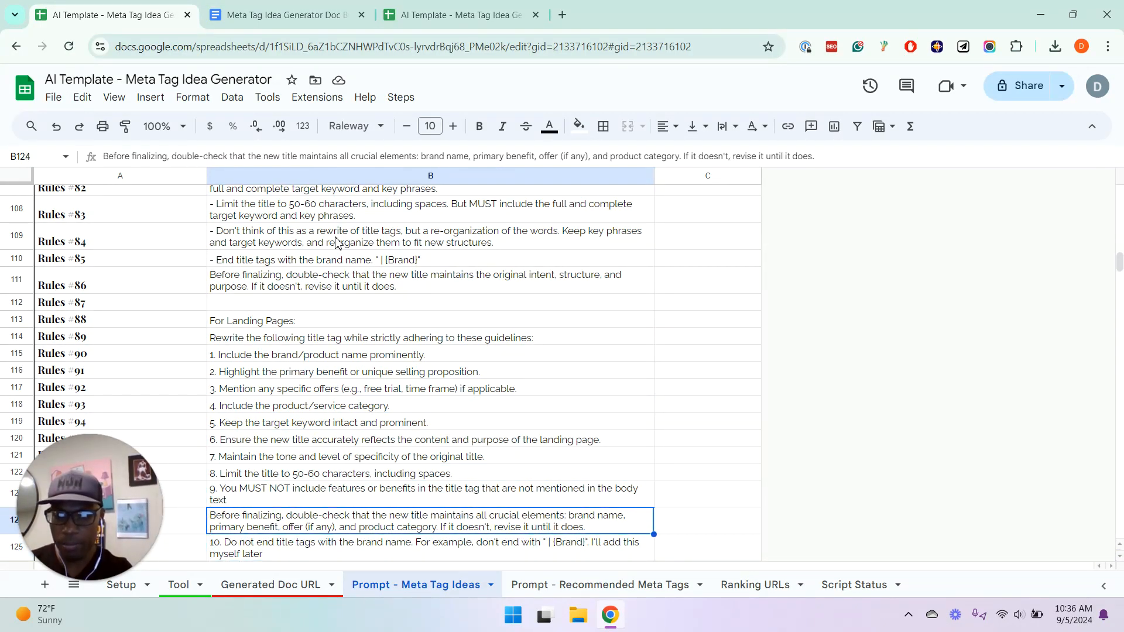
key("Up")
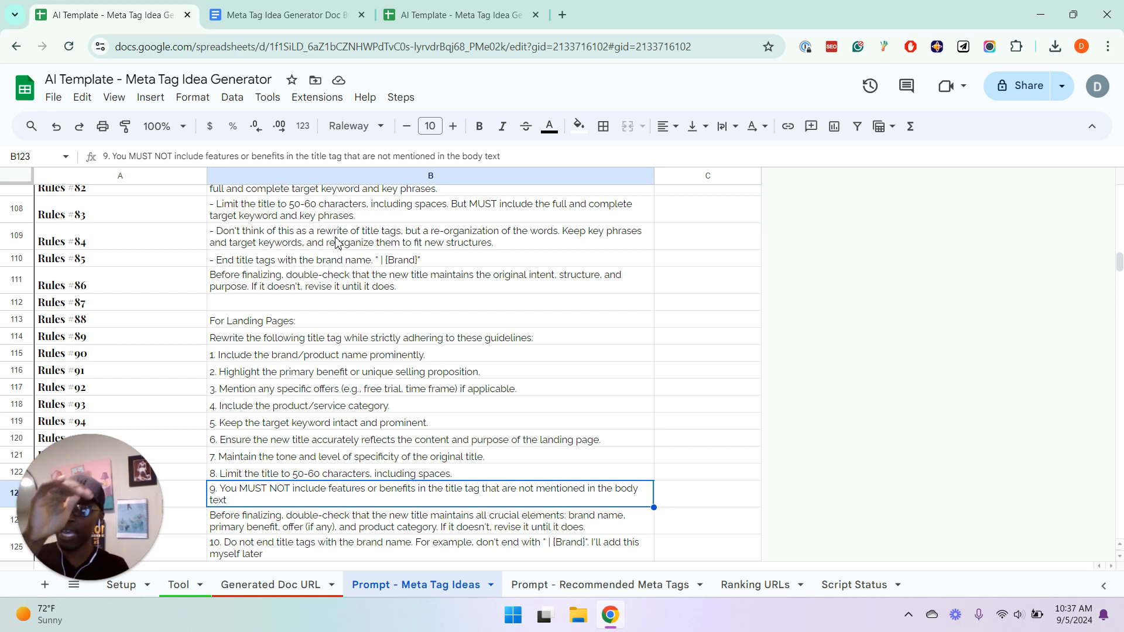
Look over the sections following the landing page guidelines and return to the Meta Description Structure rules
key("Down")
key("Down")
key("Down")
key("Down")
key("Down")
key("Down")
key("Down")
key("Down")
key("Down")
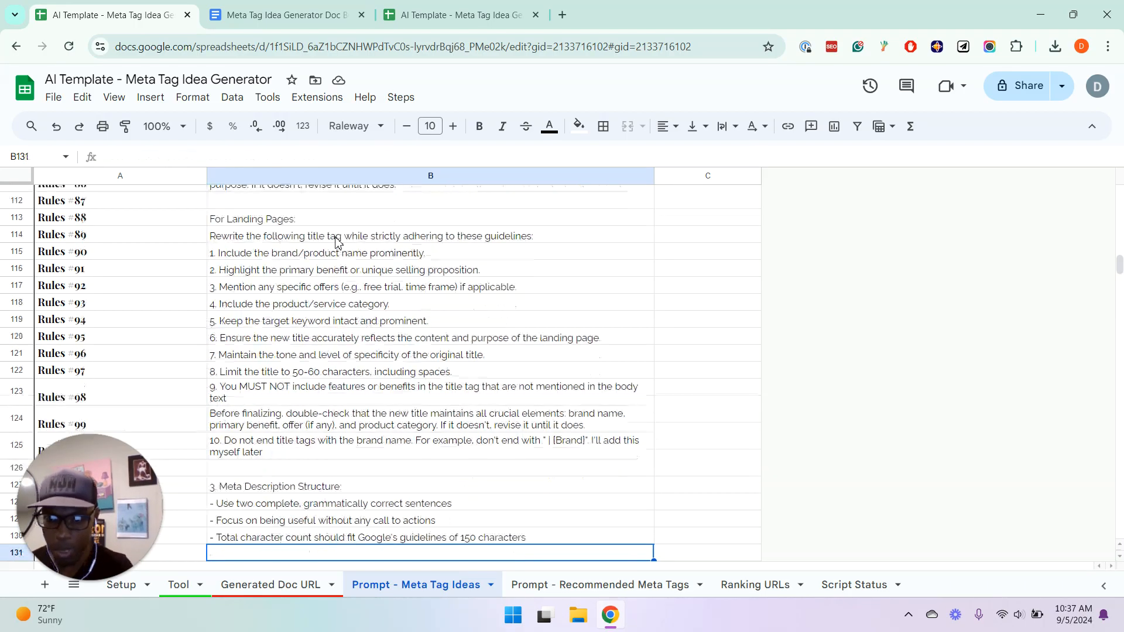
key("Down")
key("Down")
key("Down")
key("Down")
key("Down")
key("Down")
key("Down")
key("Down")
key("Down")
key("Down")
key("Down")
key("Down")
key("Down")
key("Down")
key("Down")
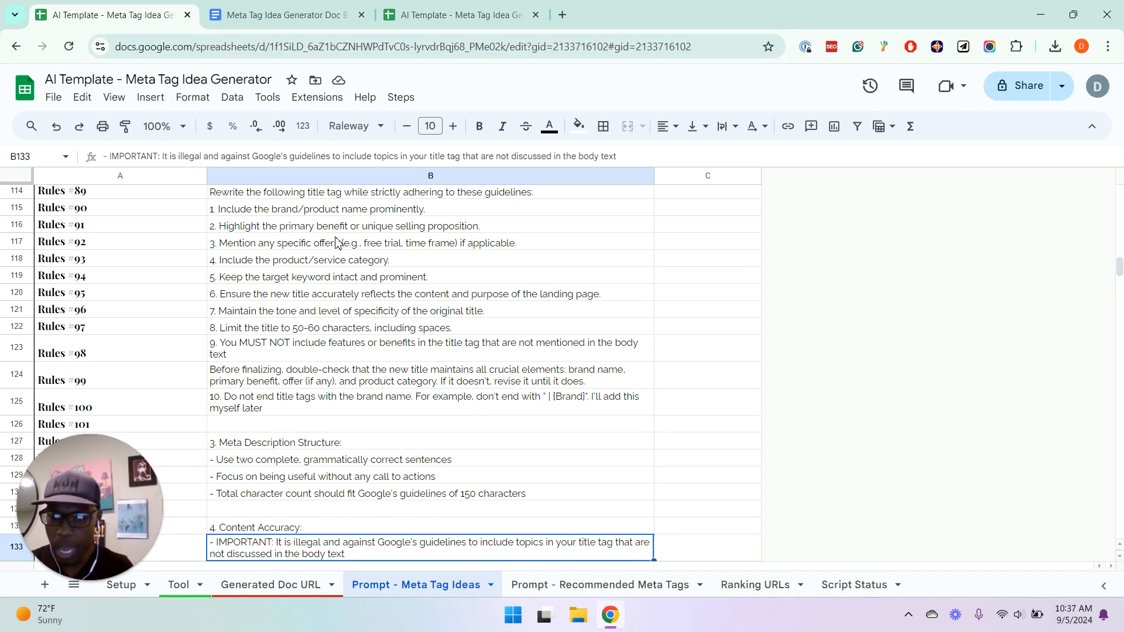
key("Up")
key("Up")
key("Up")
key("Up")
key("Up")
key("Up")
key("Up")
key("Up")
key("Up")
key("Up")
key("Up")
key("Up")
key("Up")
key("Up")
key("Up")
key("Up")
key("Up")
key("Up")
key("Up")
key("Up")
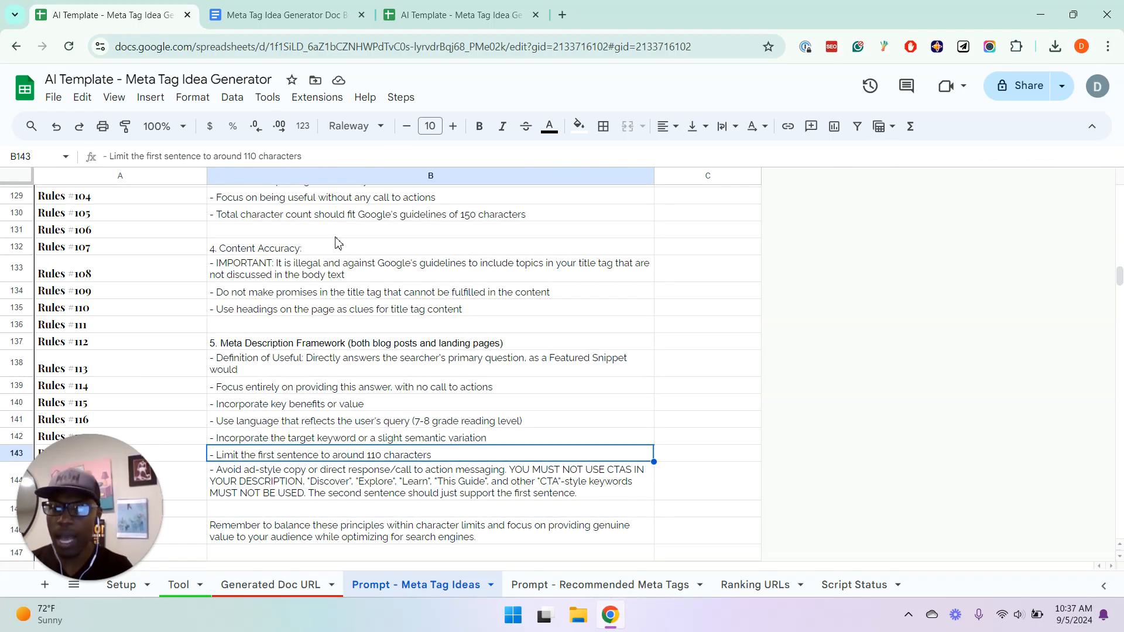
key("Down")
key("Down")
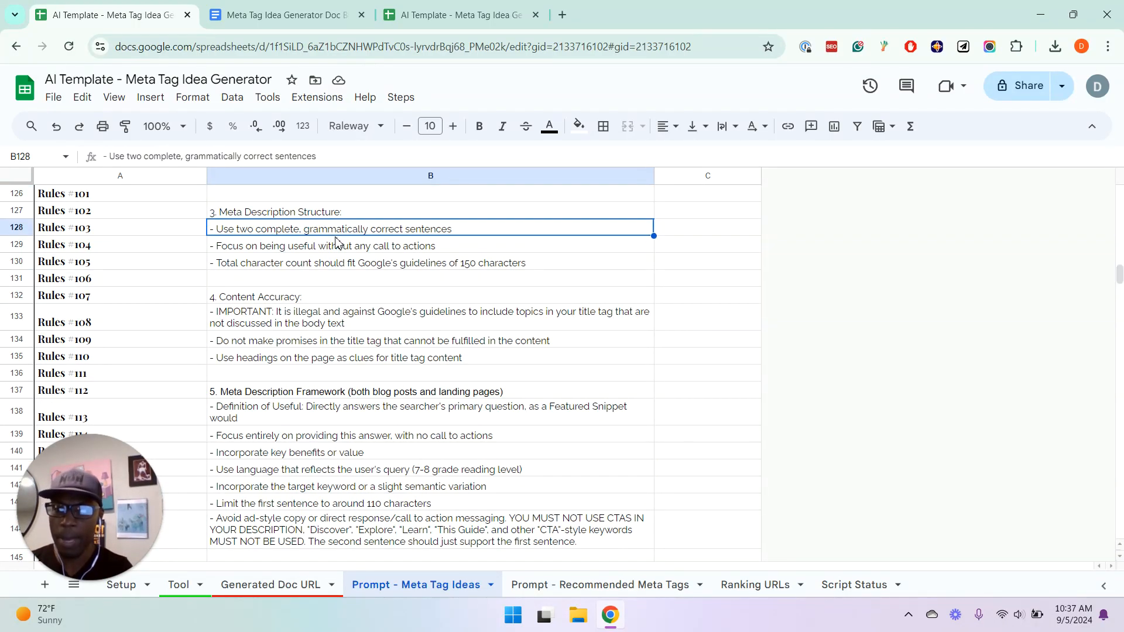
Examine the Content Accuracy rules on topics missing from the body text and promises the content cannot fulfill
key("Down")
key("Down")
key("Down")
key("Down")
key("Down")
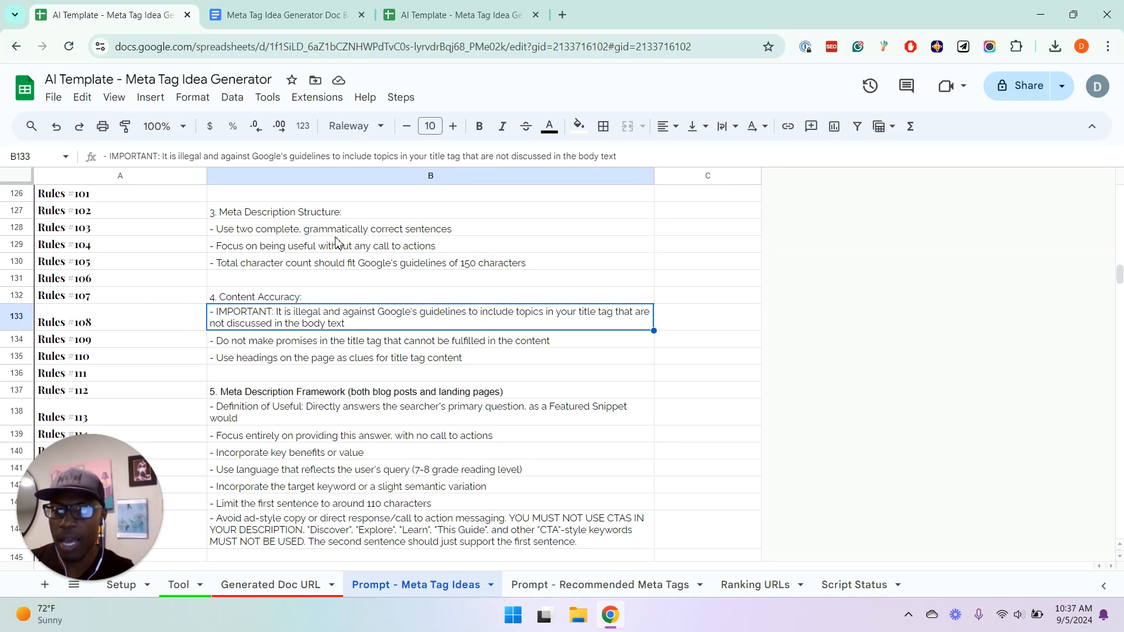
key("Down")
key("Up")
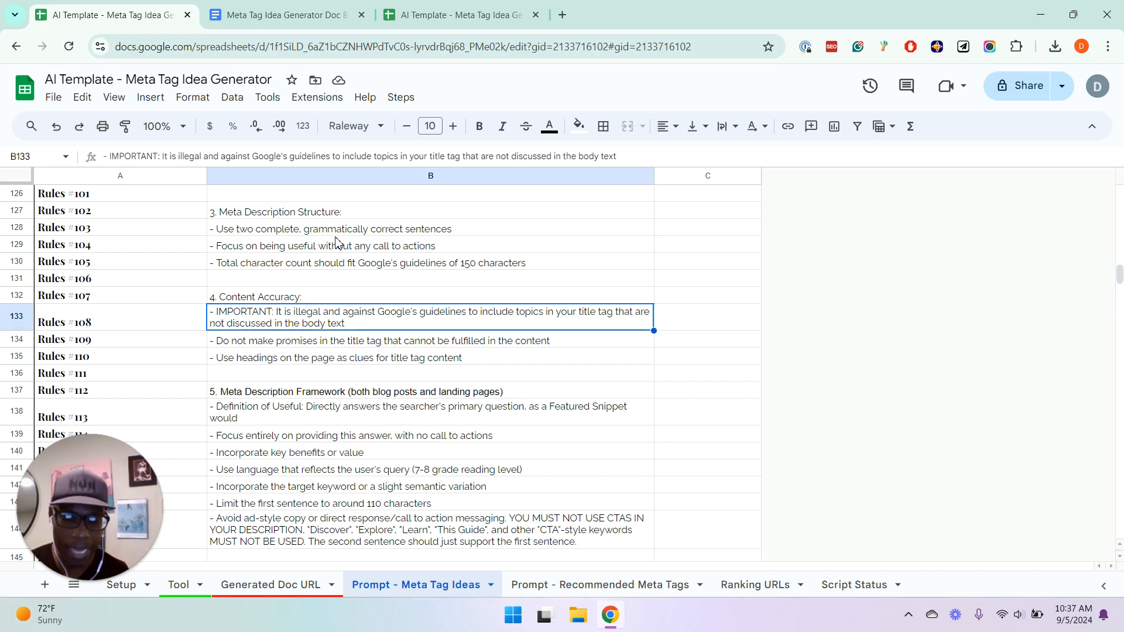
key("Down")
key("Down")
key("Down")
key("Down")
key("Down")
key("Down")
key("Down")
key("Down")
key("Down")
key("Down")
key("Down")
key("Down")
key("Down")
key("Down")
key("Down")
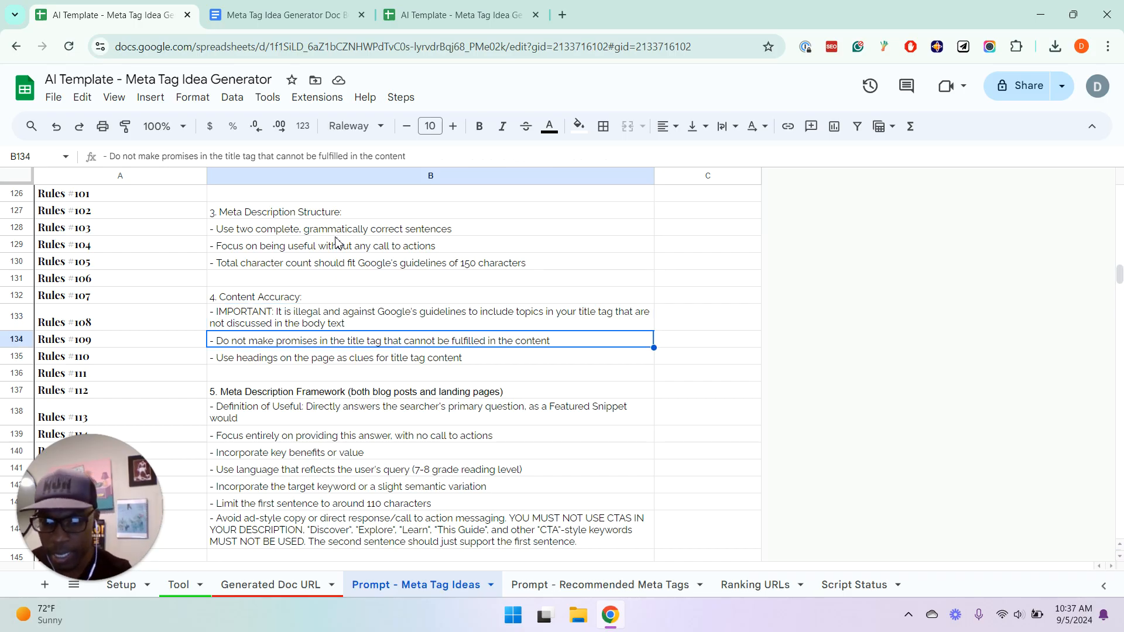
Read through the Meta Description Framework rules down to the first blog post title tag example
key("Down")
key("Down")
key("Down")
key("Down")
key("Down")
key("Down")
key("Down")
key("Down")
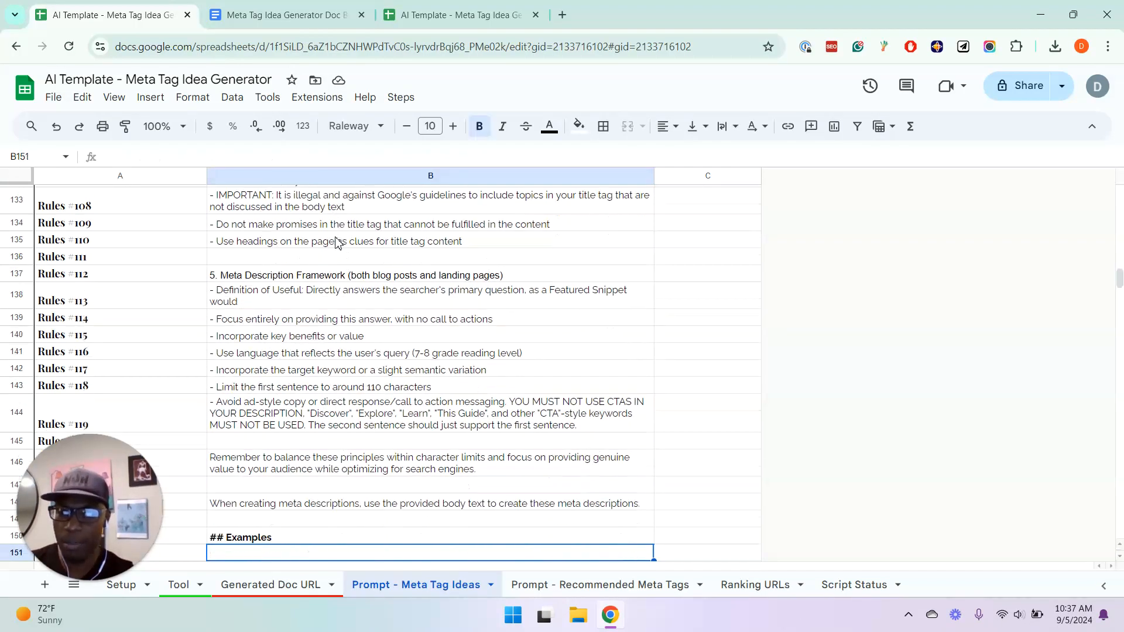
key("Down")
key("Down")
key("Down")
key("Down")
key("Down")
key("Down")
key("Down")
key("Down")
key("Down")
key("Down")
key("Down")
key("Down")
key("Down")
key("Down")
key("Down")
key("Down")
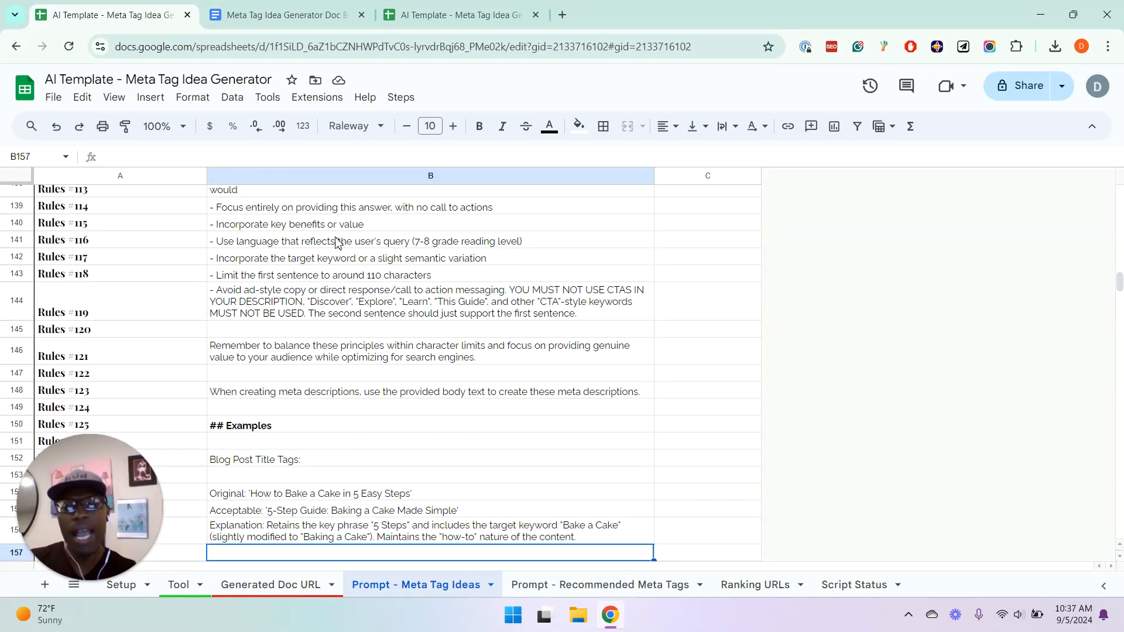
Skim the blog post and landing page title tag examples and the meta description examples to the end of the Rules
key("Down")
key("Down")
key("Down")
key("Down")
key("Down")
key("Down")
key("Down")
key("Down")
key("Down")
key("Down")
key("Down")
key("Down")
key("Down")
key("Down")
key("Down")
key("Down")
key("Down")
key("Down")
key("Down")
key("Down")
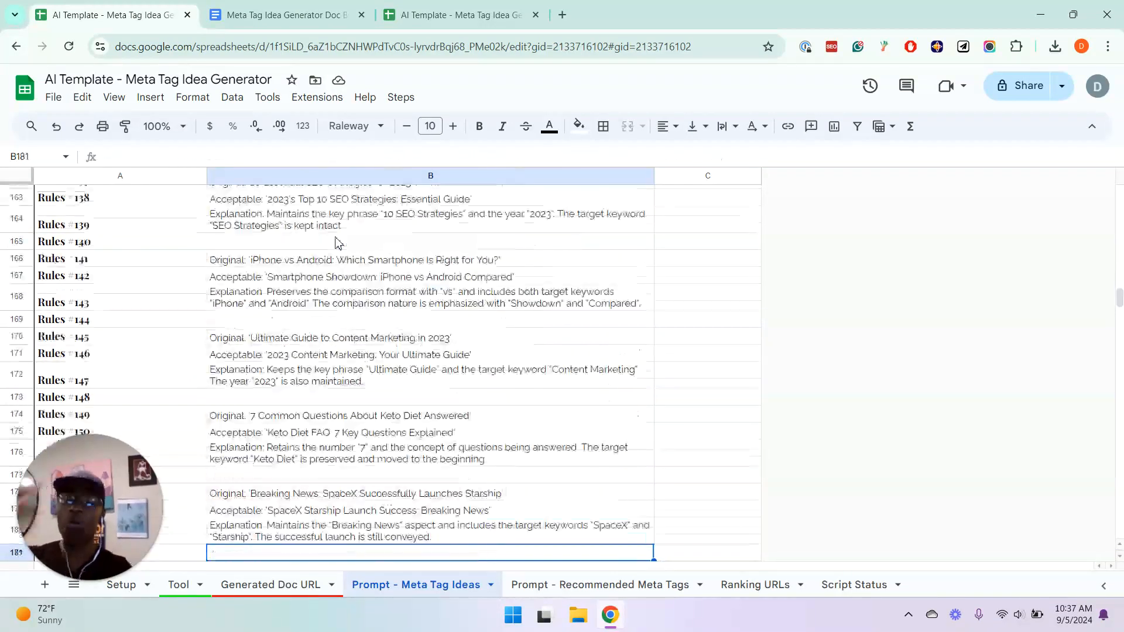
key("Down")
key("Down")
key("Down")
key("Down")
key("Down")
key("Down")
key("Down")
key("Down")
key("Down")
key("Down")
key("Down")
key("Down")
key("Down")
key("Down")
key("Down")
key("Down")
key("Down")
key("Down")
key("Down")
key("Down")
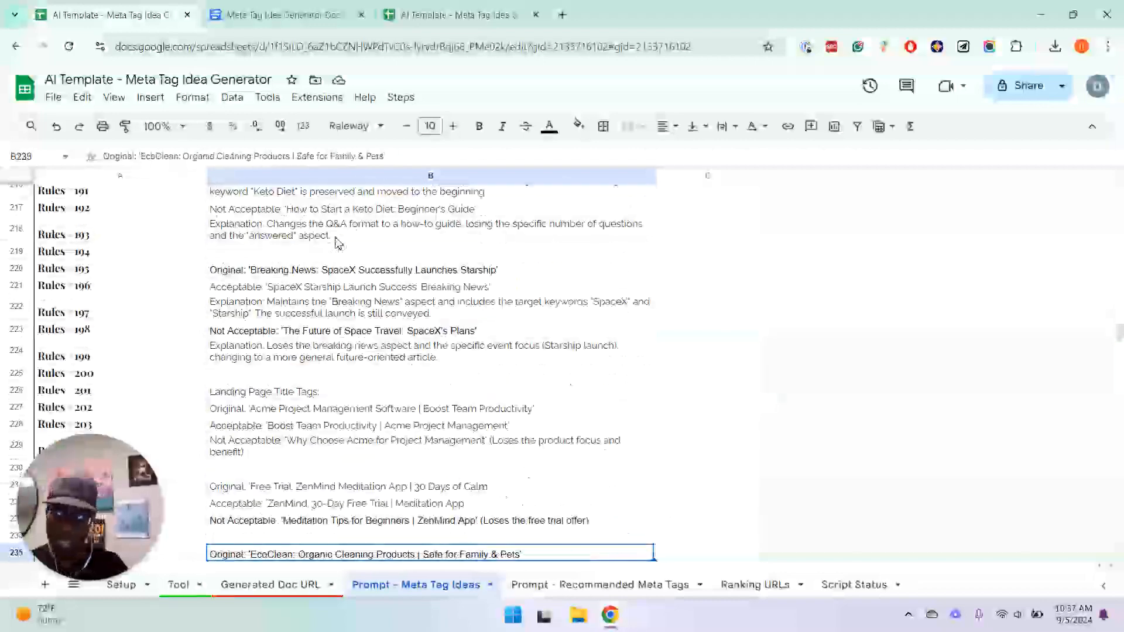
key("Down")
key("Down")
key("Down")
key("Down")
key("Down")
key("Down")
key("Down")
key("Down")
key("Down")
key("Down")
key("Down")
key("Down")
key("Down")
key("Down")
key("Down")
key("Down")
key("Down")
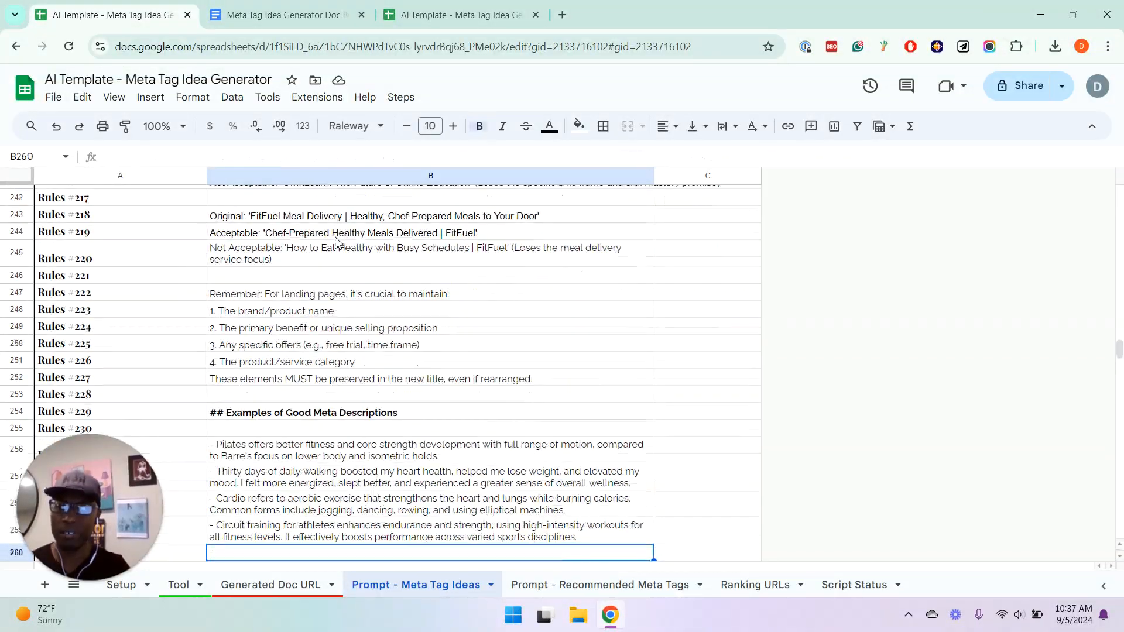
key("Down")
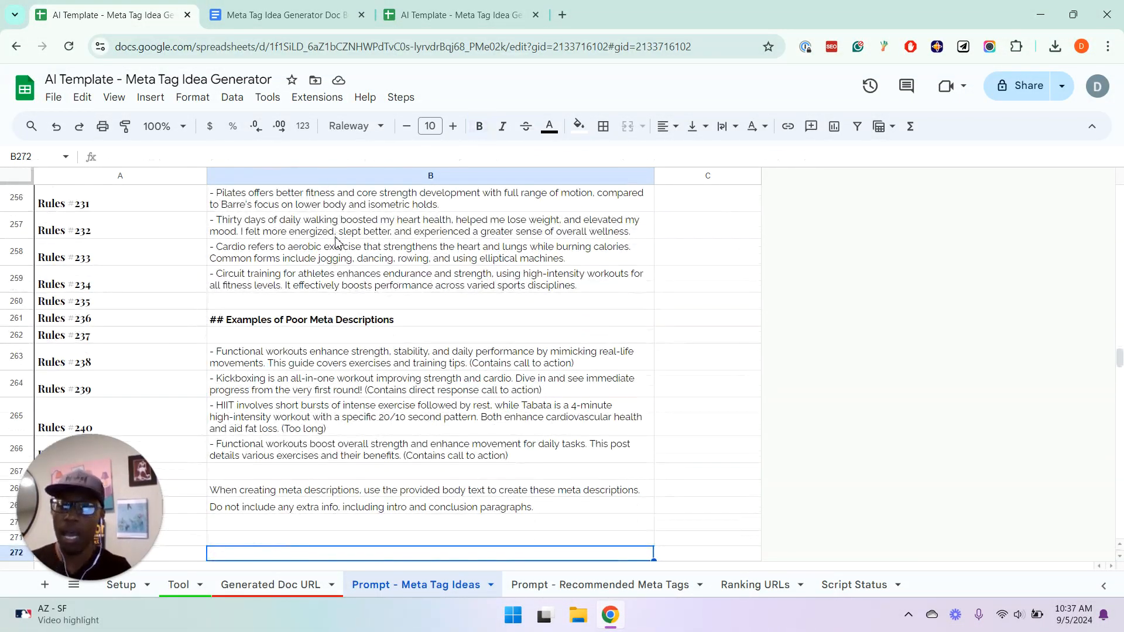
Review the examples of good and poor meta descriptions near the end of the Rules
key("Up")
key("Up")
key("Up")
key("Up")
key("Up")
key("Up")
key("Up")
key("Up")
key("Up")
key("Up")
key("Up")
key("Up")
key("Up")
key("Up")
key("Up")
key("Up")
key("Up")
key("Up")
key("Up")
key("Up")
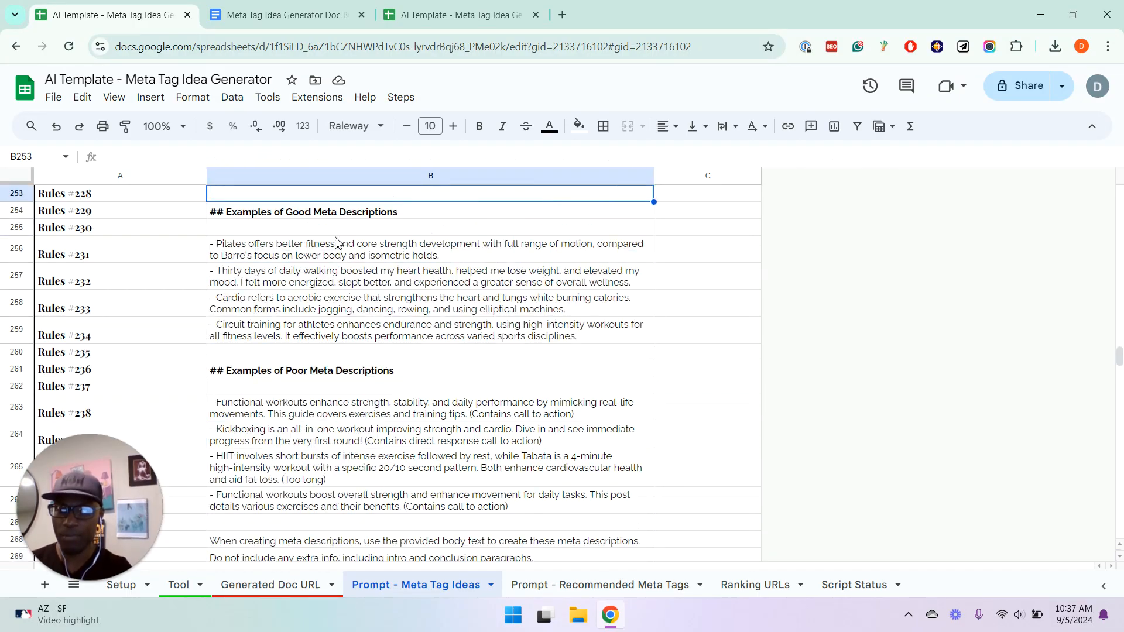
key("Down")
key("Down")
key("Down")
key("Down")
key("Down")
key("Down")
key("Down")
key("Down")
key("Down")
key("Down")
key("Down")
key("Down")
key("Down")
key("Down")
key("Down")
key("Down")
key("Down")
key("Down")
key("Up")
key("Up")
key("Up")
key("Up")
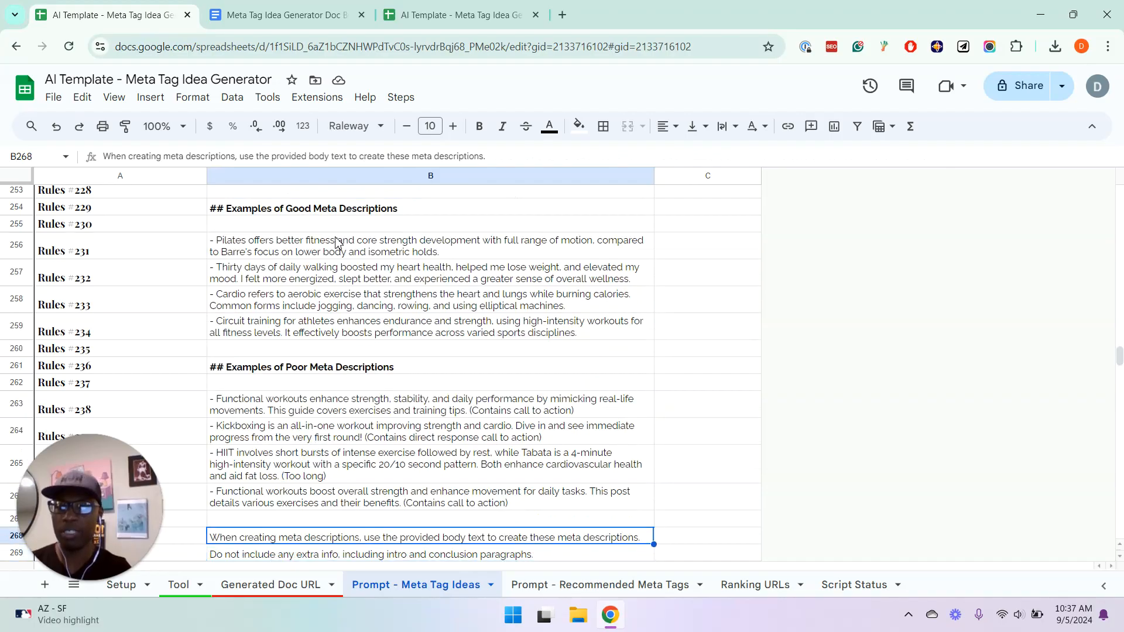
Go back to the acceptable and not acceptable landing page title examples, starting with EcoClean
key("Up")
key("Up")
key("Up")
key("Up")
key("Up")
key("Up")
key("Up")
key("Up")
key("Up")
key("Up")
key("Up")
key("Up")
key("Up")
key("Up")
key("Up")
key("Up")
key("Up")
key("Up")
key("Up")
key("Up")
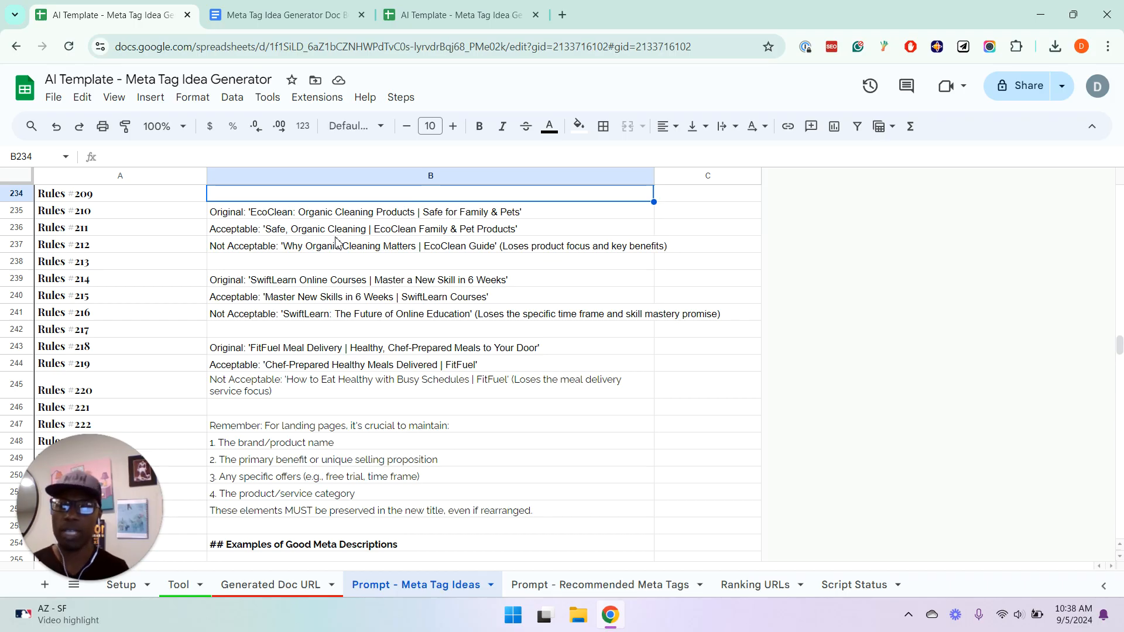
Open the Prompt - Recommended Meta Tags sheet and review its Task Details lines and the first Main Request line
left_click(565, 581)
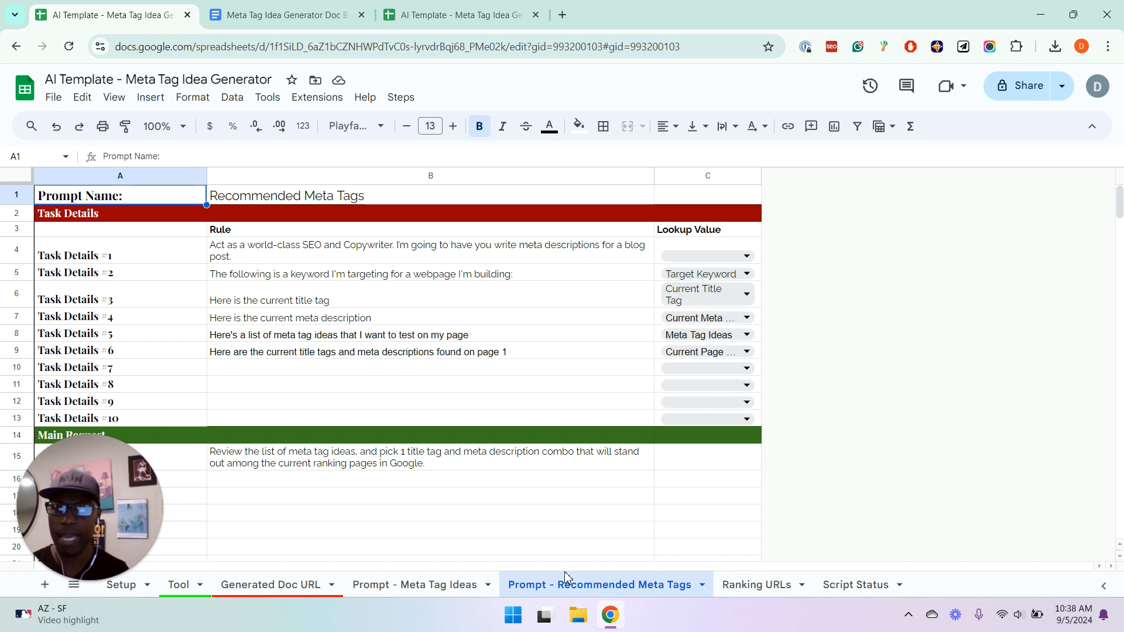
key("Down")
key("Down")
key("Down")
key("Down")
key("Down")
key("Down")
key("Down")
key("Down")
key("Down")
key("Down")
key("Down")
key("Down")
key("Down")
key("Down")
key("Down")
key("Down")
key("Down")
key("Down")
key("Down")
key("Down")
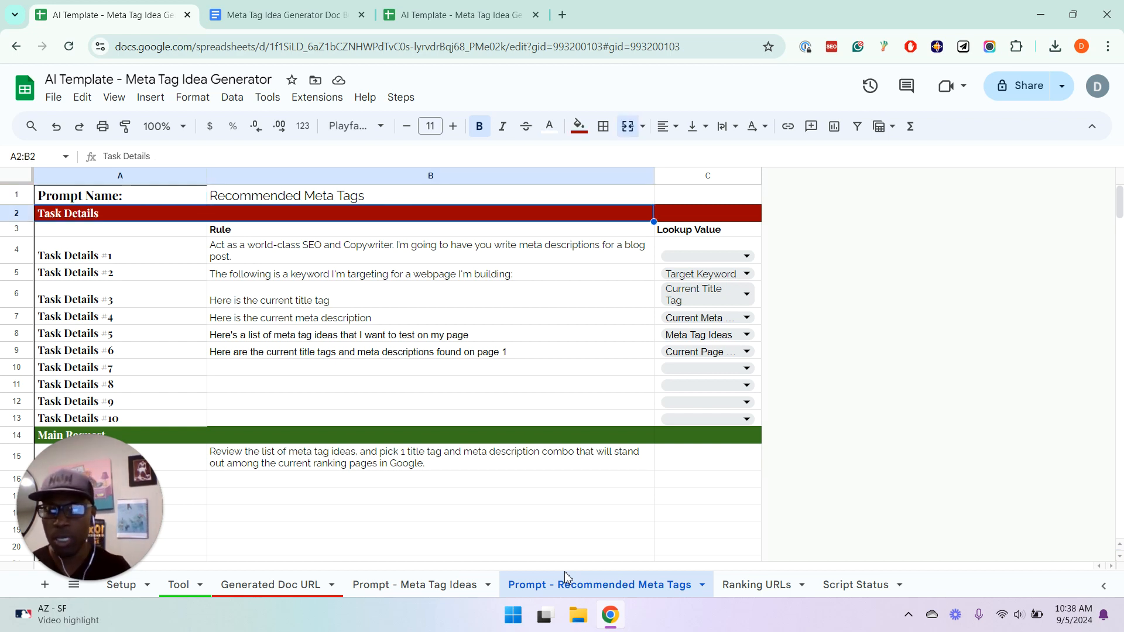
key("Down")
key("Down")
key("Down")
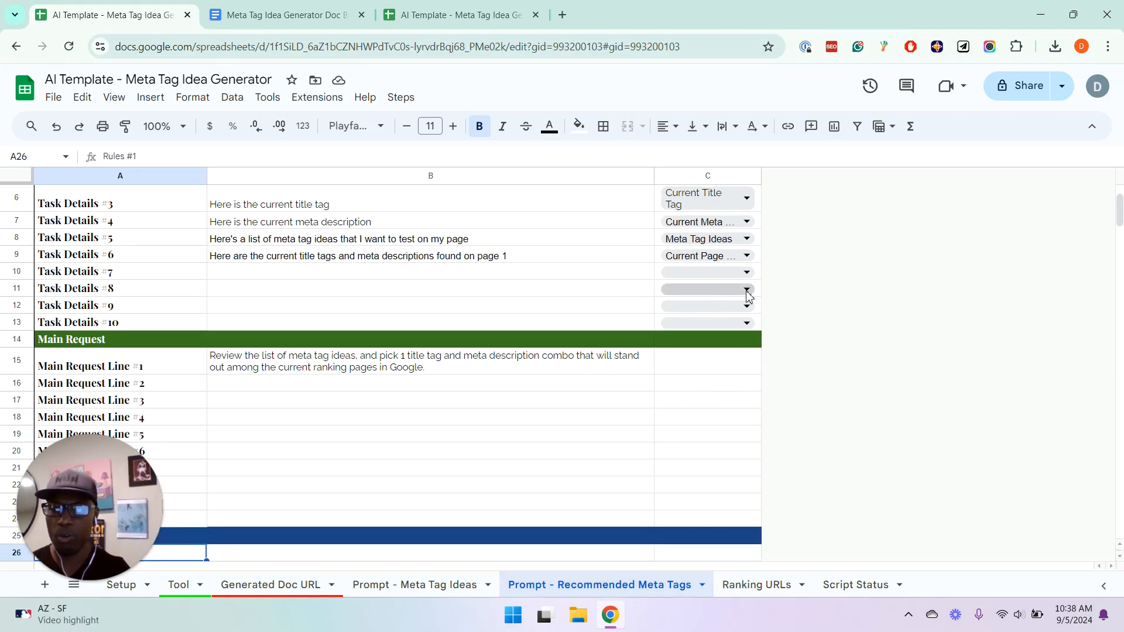
left_click(462, 374)
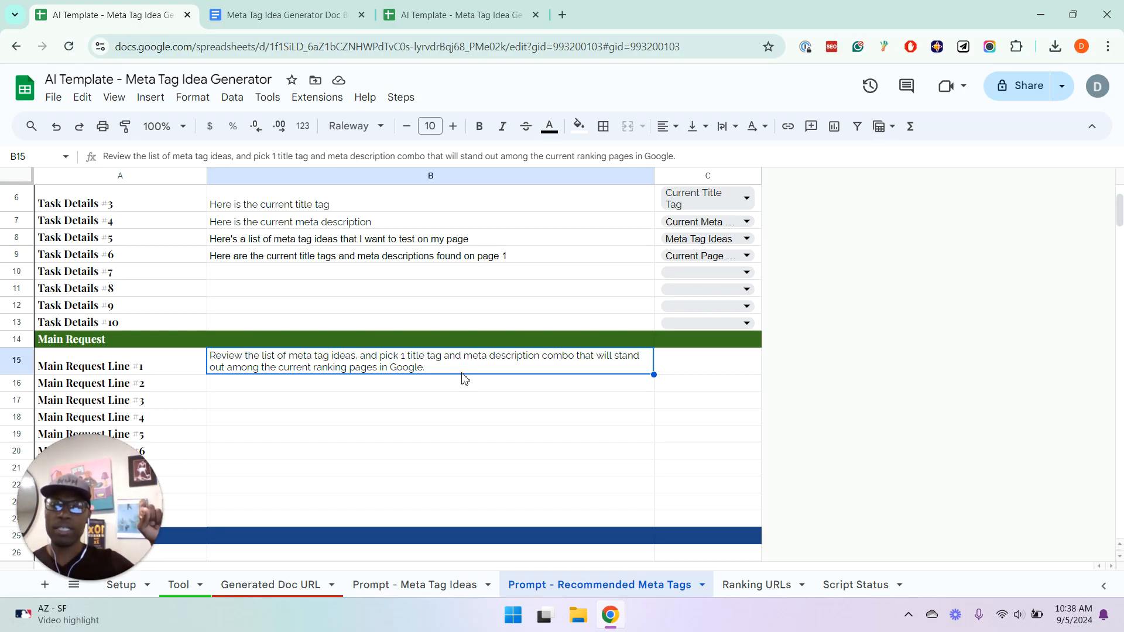
left_click(328, 258)
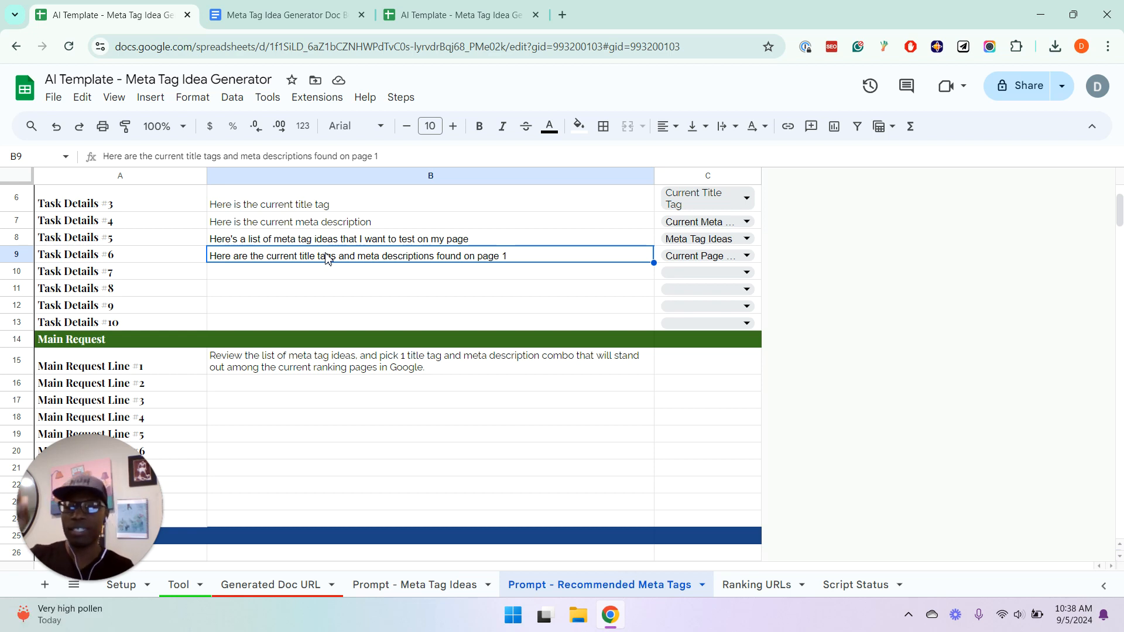
Read through the Context rules on Google's guidance for ranking on page 1 in the Recommended Meta Tags prompt
key("Down")
key("Down")
key("Down")
key("Down")
key("Down")
key("Down")
key("Down")
key("Down")
key("Down")
key("Down")
key("Down")
key("Down")
key("Down")
key("Down")
key("Down")
key("Down")
key("Down")
key("Down")
key("Down")
key("Down")
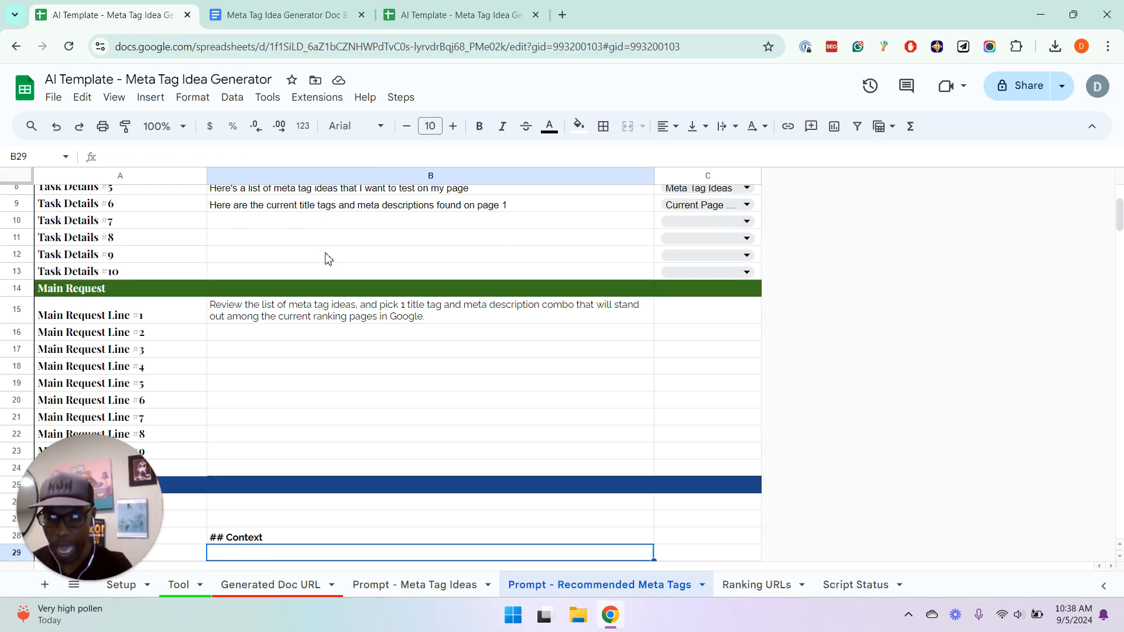
key("Down")
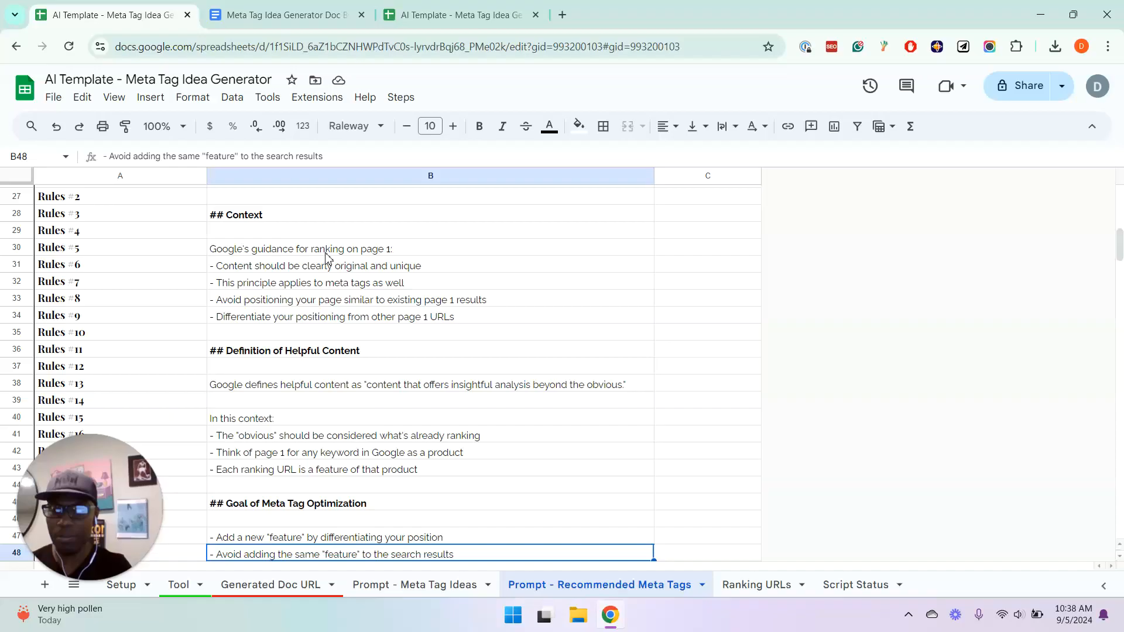
left_click(290, 267)
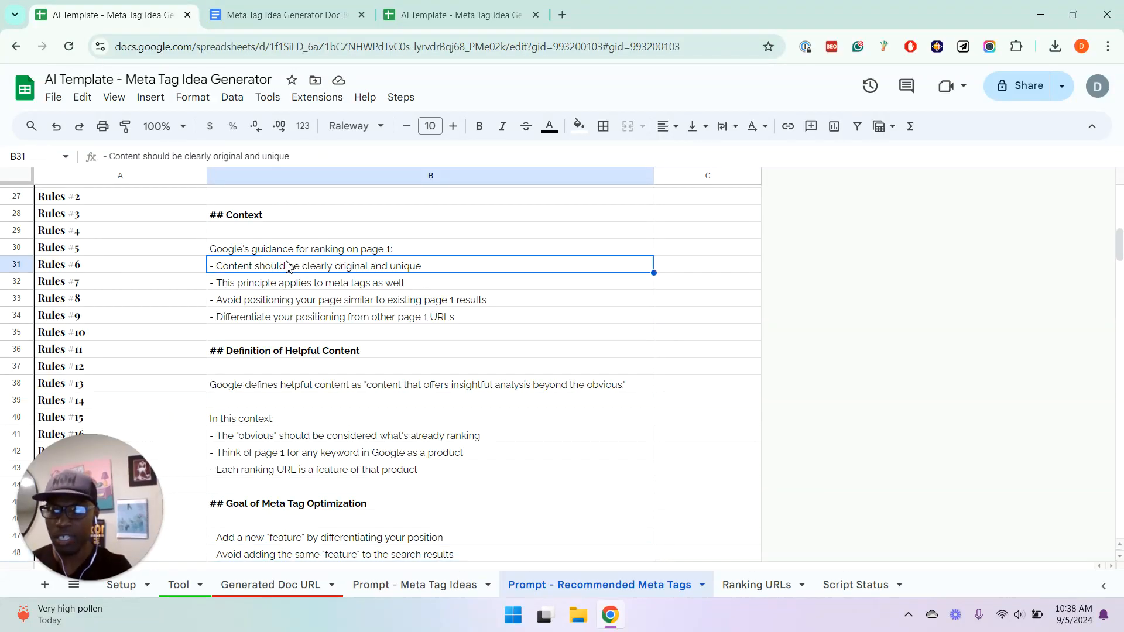
left_click(387, 287)
left_click(395, 305)
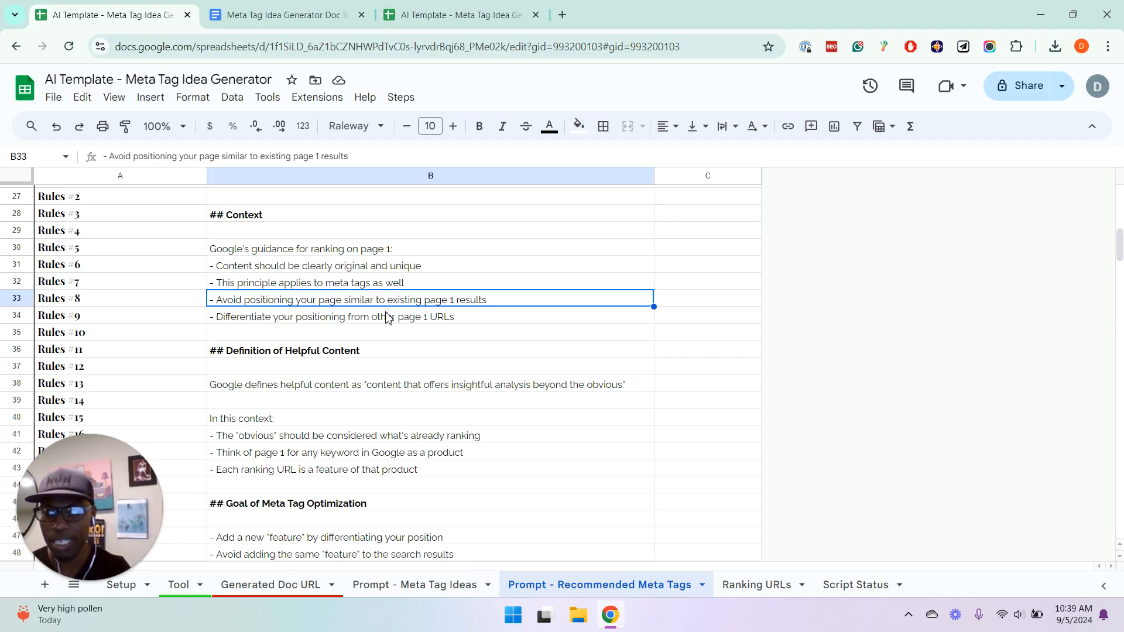
left_click(387, 317)
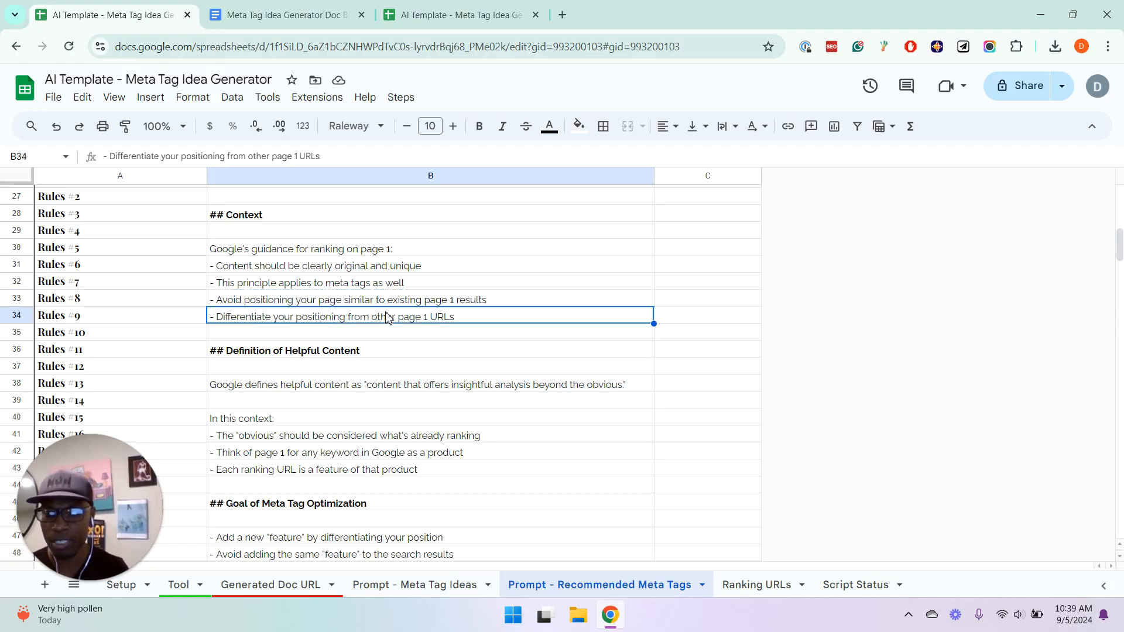
Review the Definition of Helpful Content rules, from Google's definition to the line treating page 1 as a product
left_click(333, 439)
left_click(230, 387)
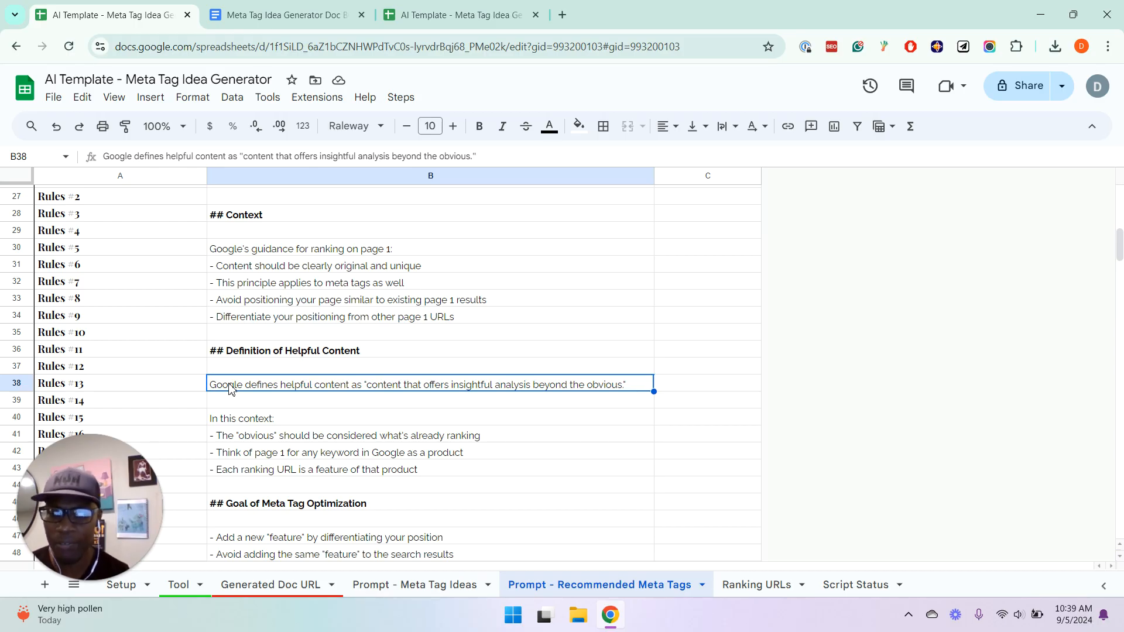
left_click(254, 440)
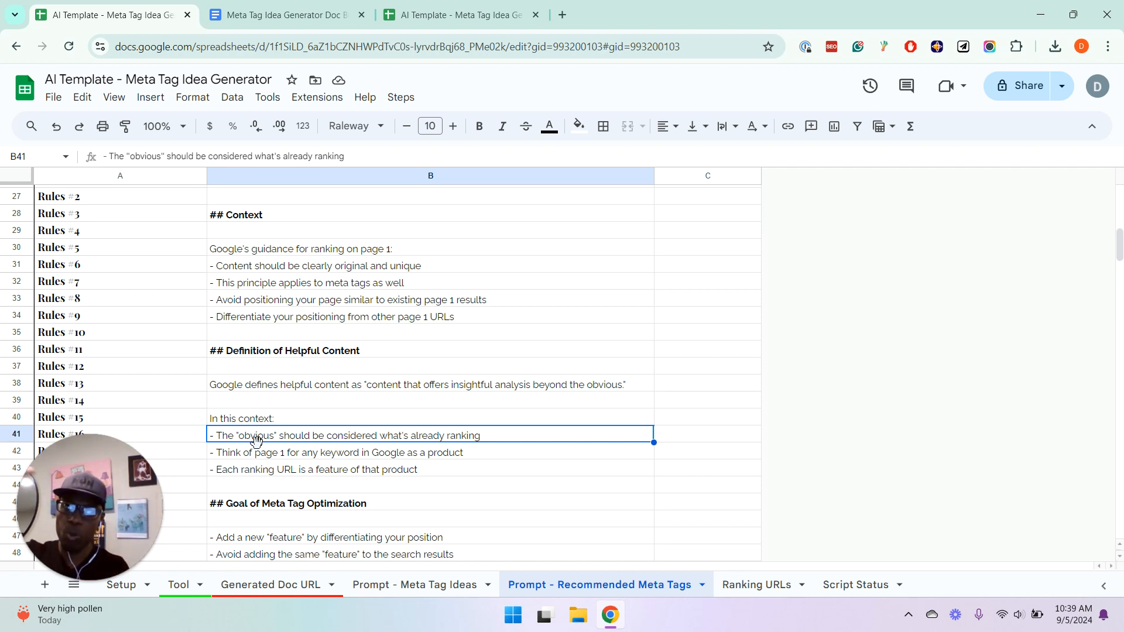
key("Down")
key("Down")
key("Down")
key("Down")
key("Down")
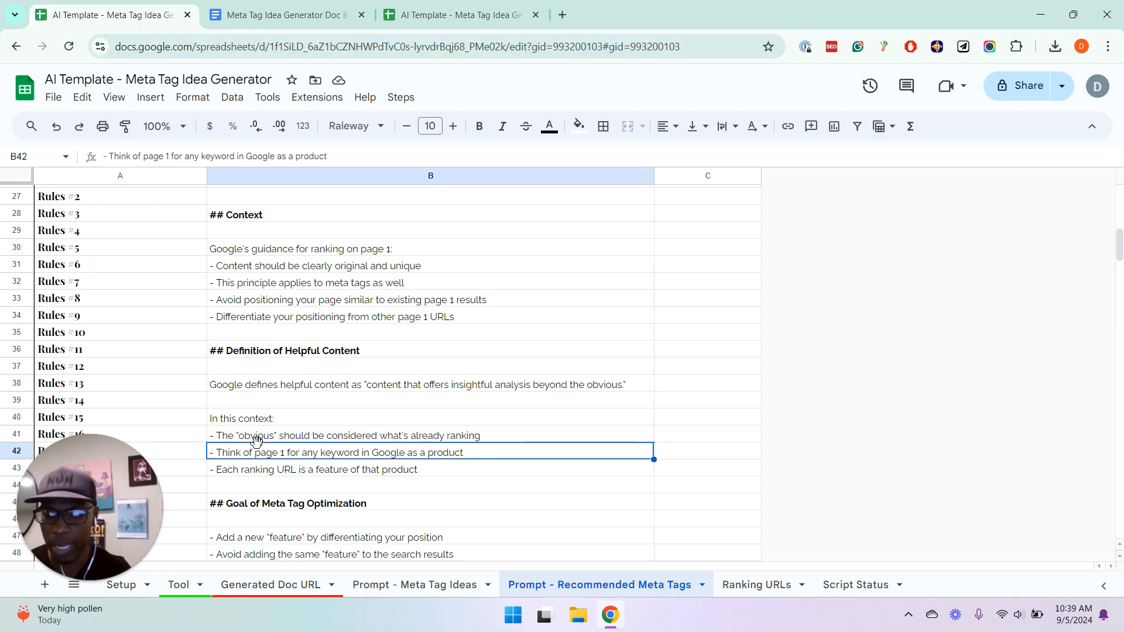
Read the Goal of Meta Tag Optimization, Task and Response Format sections at the end of the Rules
key("Down")
key("Down")
key("Down")
key("Down")
key("Down")
key("Down")
key("Down")
key("Down")
key("Down")
key("Down")
key("Down")
key("Down")
key("Down")
key("Down")
key("Down")
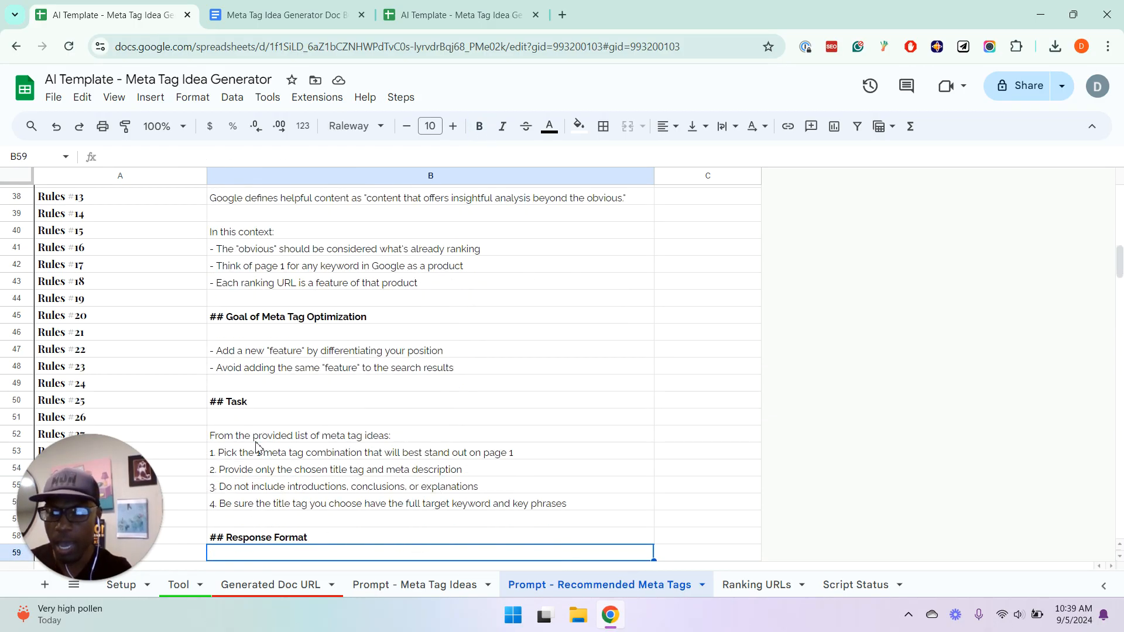
key("Down")
key("Down")
key("Down")
key("Down")
key("Down")
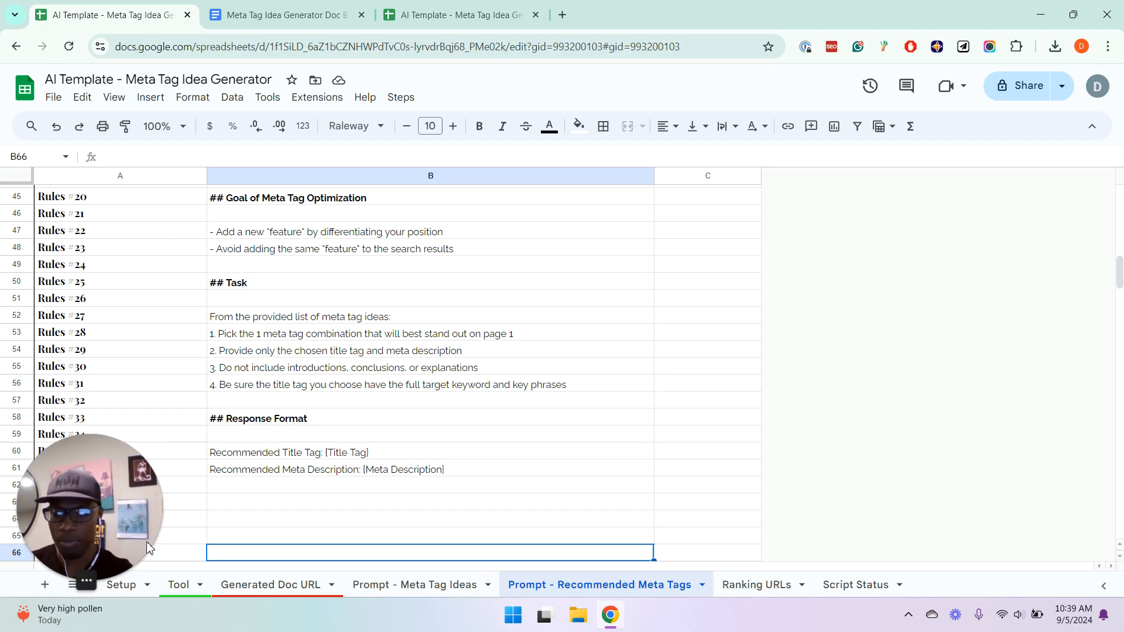
Return to the Tool sheet and go back to the first rows of its URL column
left_click(193, 592)
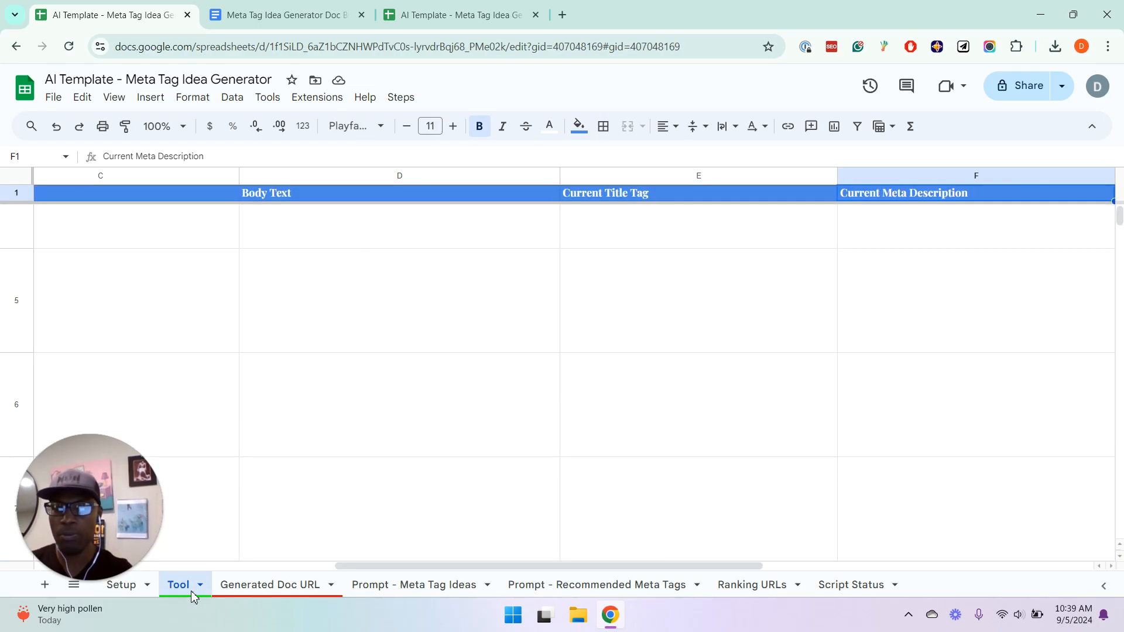
left_click(276, 451)
key("Left")
key("Left")
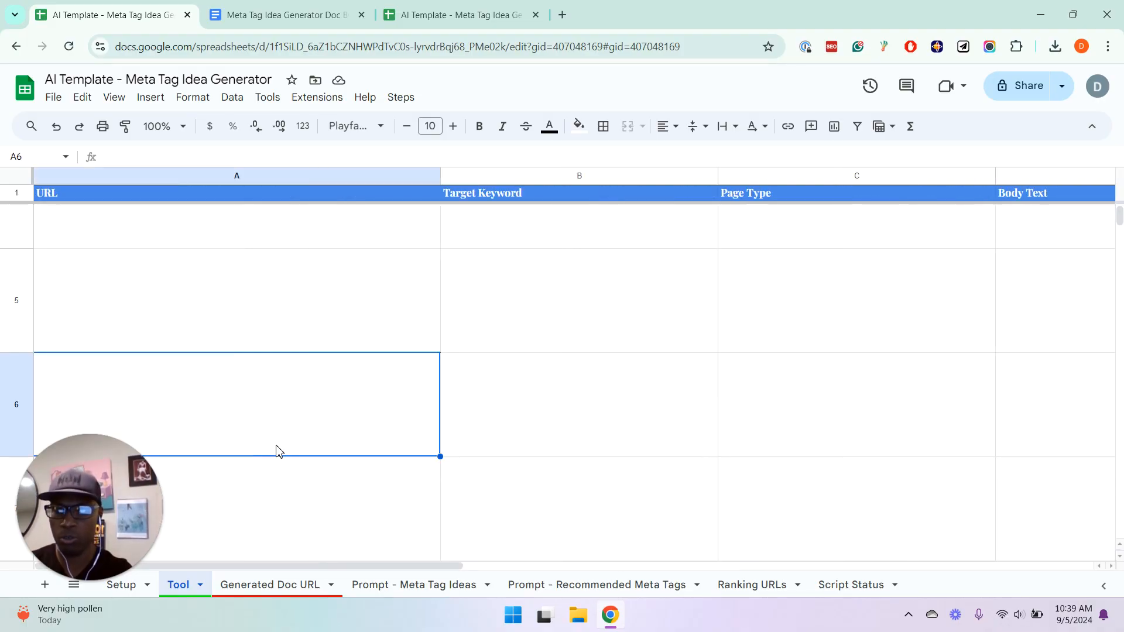
key("Up")
key("Up")
key("Up")
Switch to the Meta Tag Idea Generator - Example spreadsheet and open the active-user glossary URL from its first data row
left_click(468, 47)
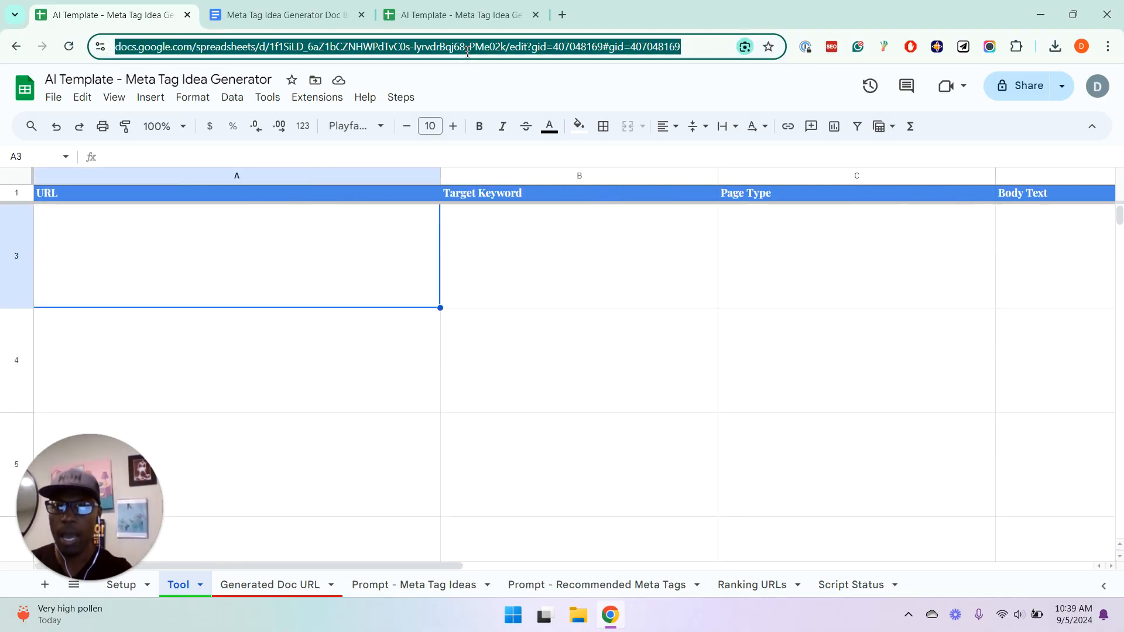
left_click(460, 15)
left_click(436, 220)
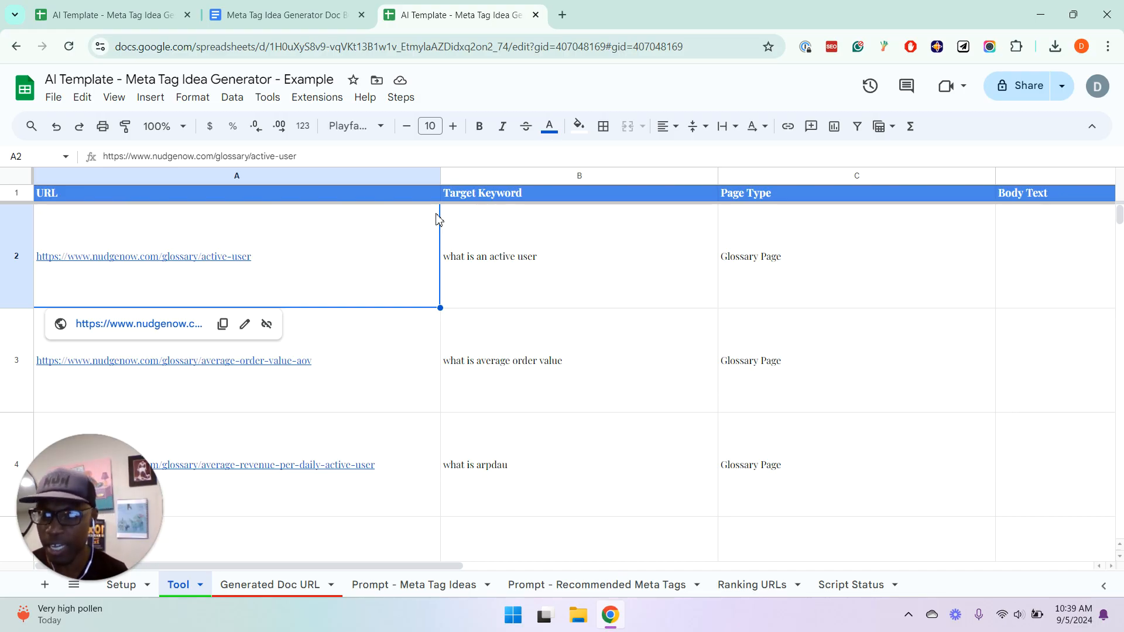
left_click(158, 329)
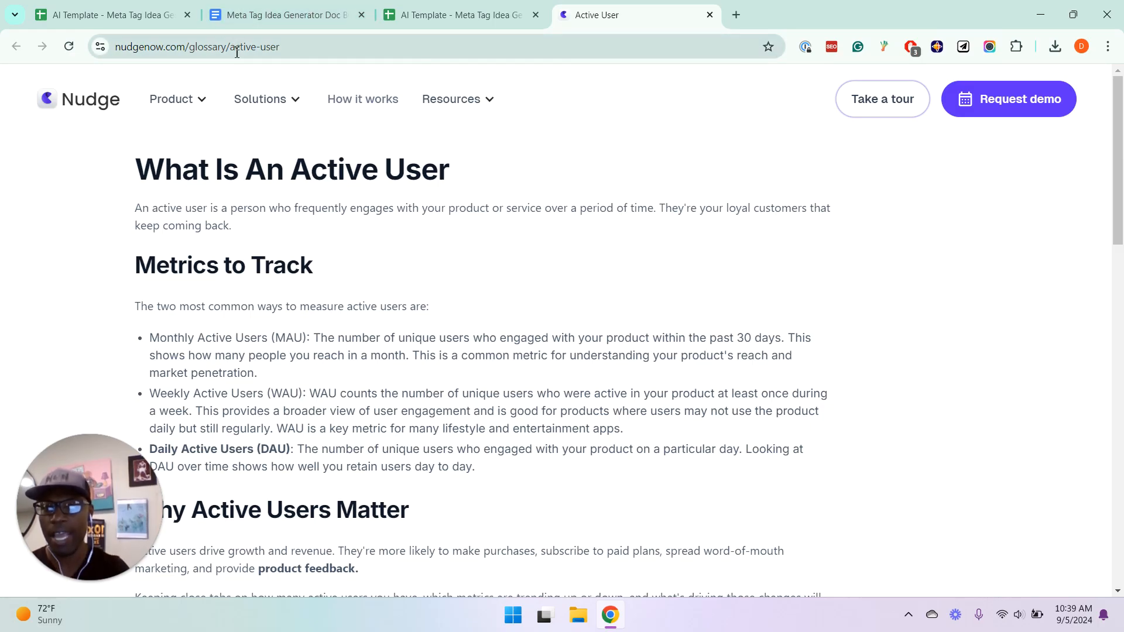
Shorten the page address to nudgenow.com/glossary and load the main glossary page
left_click_drag(237, 46, 451, 43)
type("a")
key("BackSpace")
key("Return")
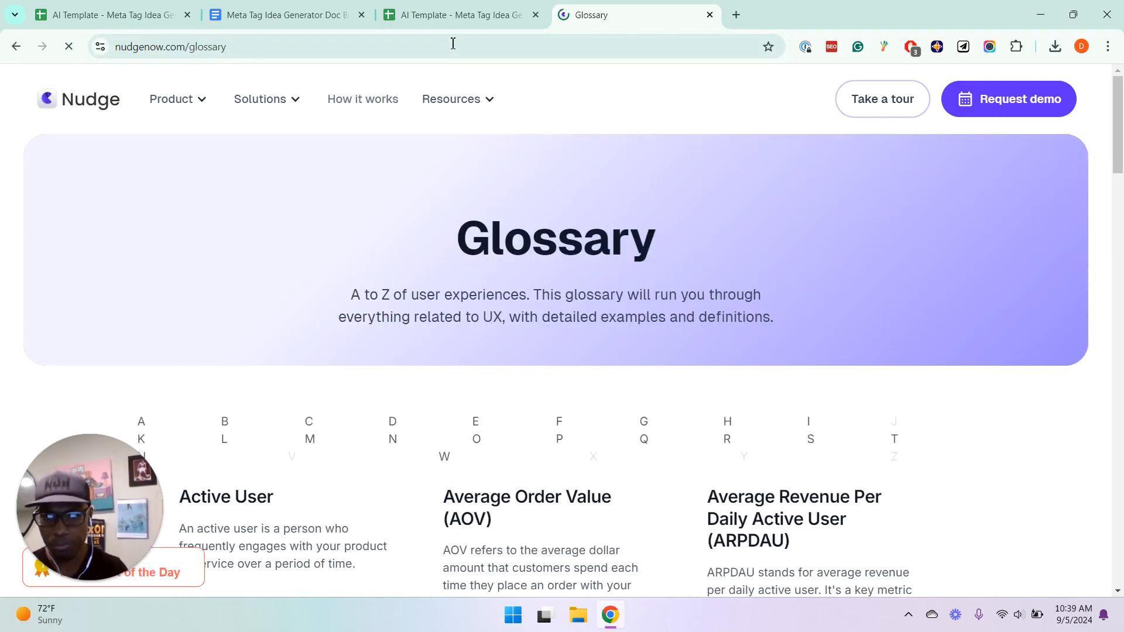
Browse the glossary entries down to Walkthroughs, then return to the start and open the Active User entry
key("Down")
key("Down")
key("Down")
key("Down")
key("Down")
key("Down")
key("Down")
key("Down")
key("Down")
key("Down")
key("Down")
key("Down")
key("Down")
key("Down")
key("Down")
key("Down")
key("Down")
key("Down")
key("Down")
key("Down")
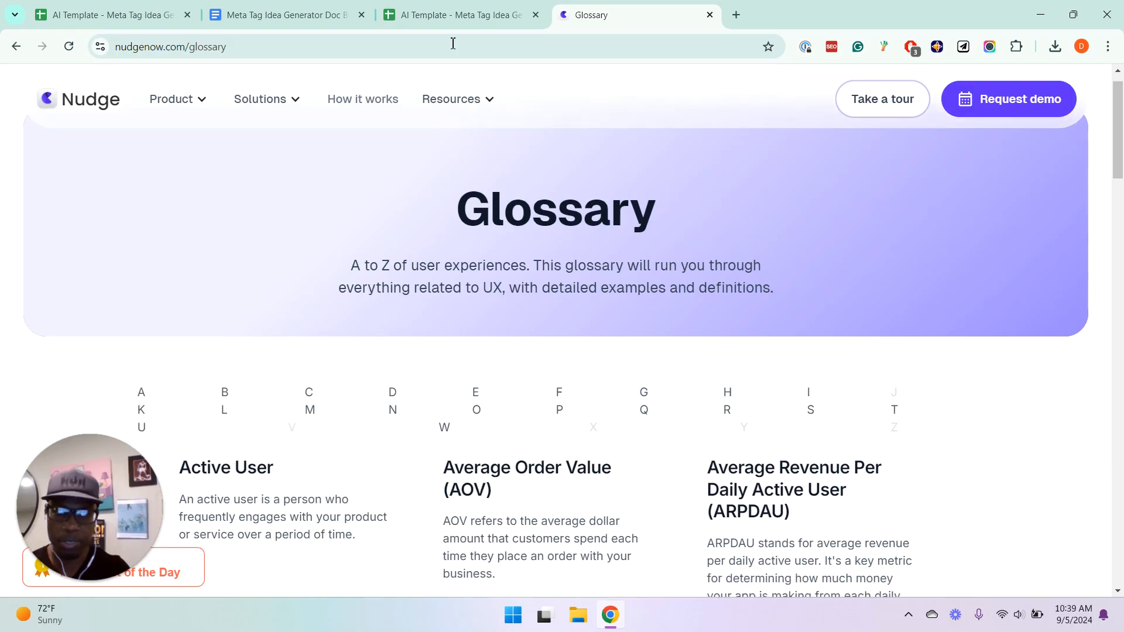
key("Down")
key("Down")
key("Down")
key("Down")
key("Down")
key("Down")
key("Down")
key("Down")
key("Down")
key("Down")
key("Down")
key("Down")
key("Down")
key("Down")
key("Down")
key("Down")
key("Down")
key("Down")
key("Down")
key("Down")
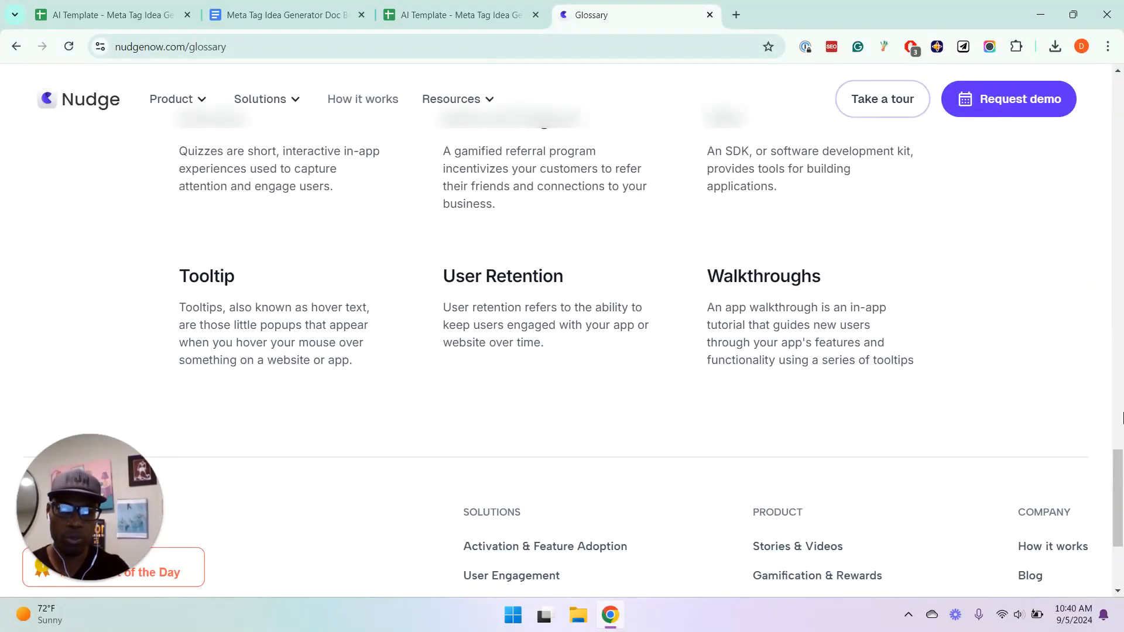
scroll(878, 319, "up", 20)
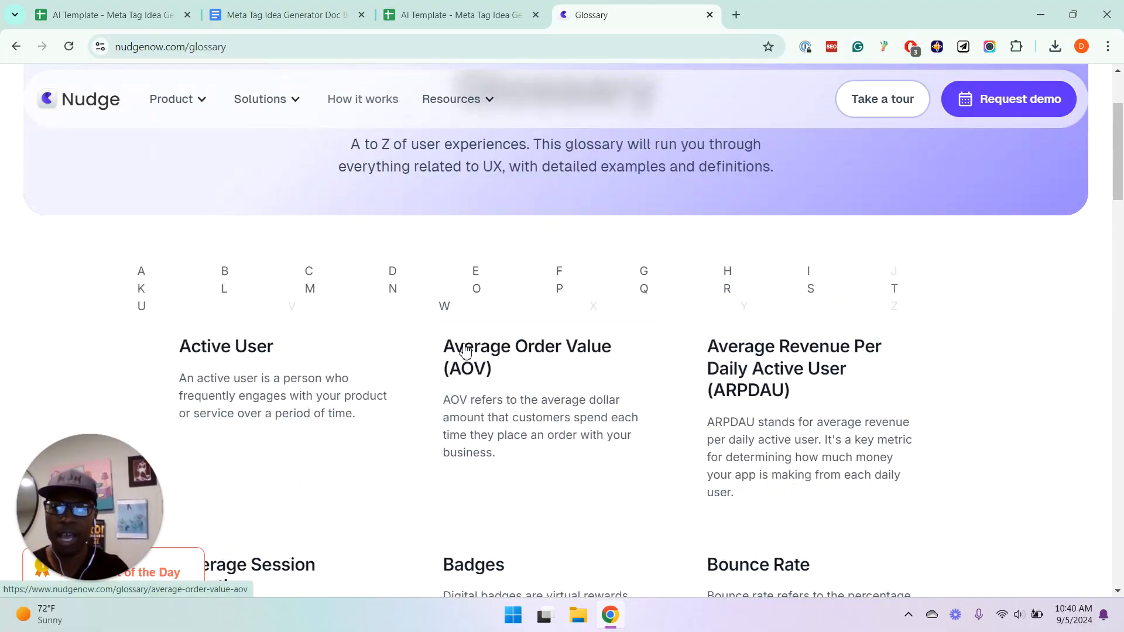
left_click(220, 348)
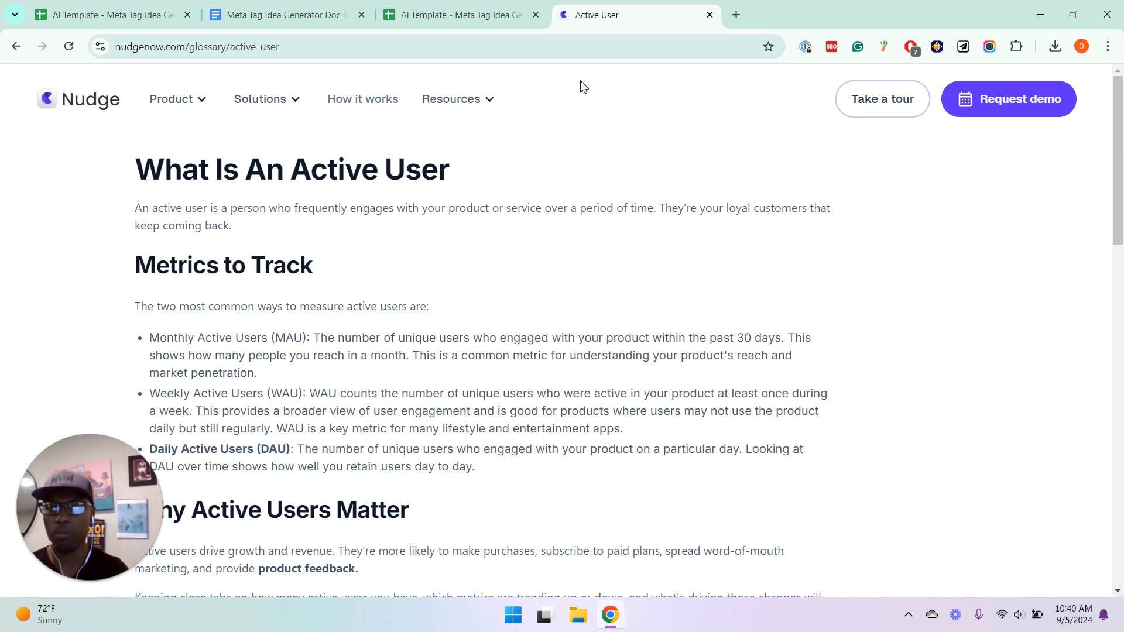
Return to the Example spreadsheet and review the Target Keyword and Page Type values of the three glossary rows
left_click(529, 6)
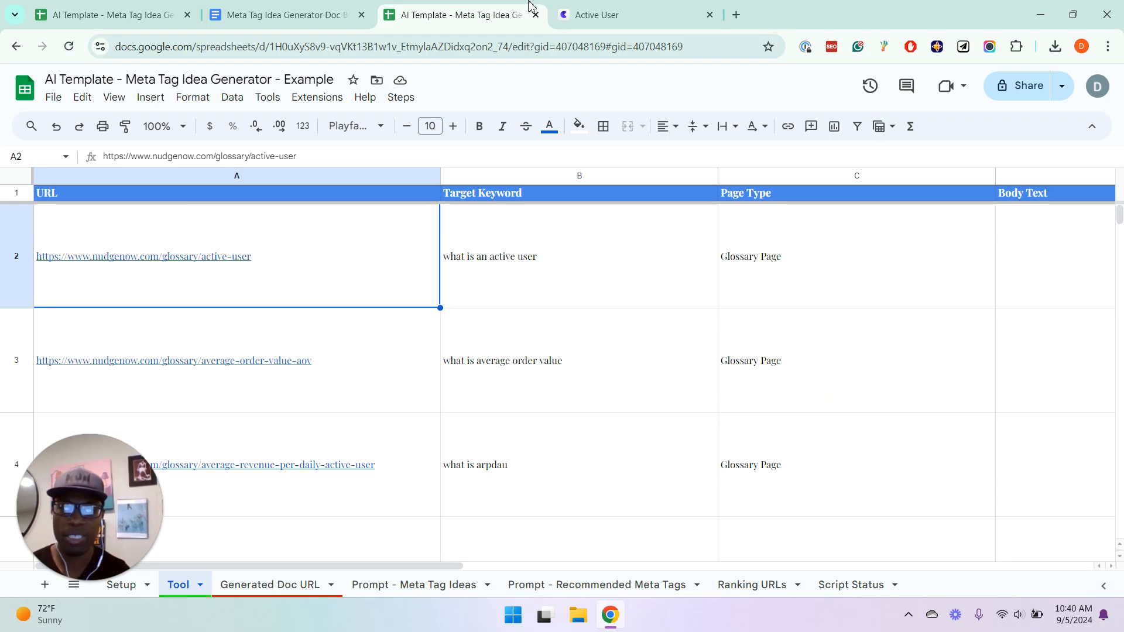
key("Right")
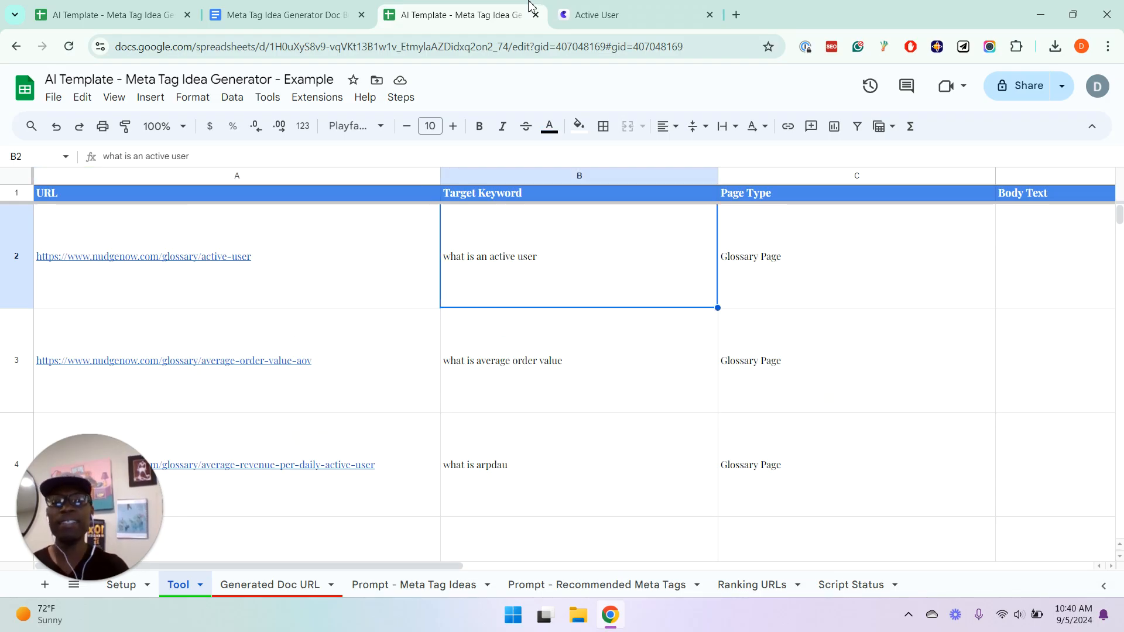
key("Right")
key("Down")
key("Down")
key("Down")
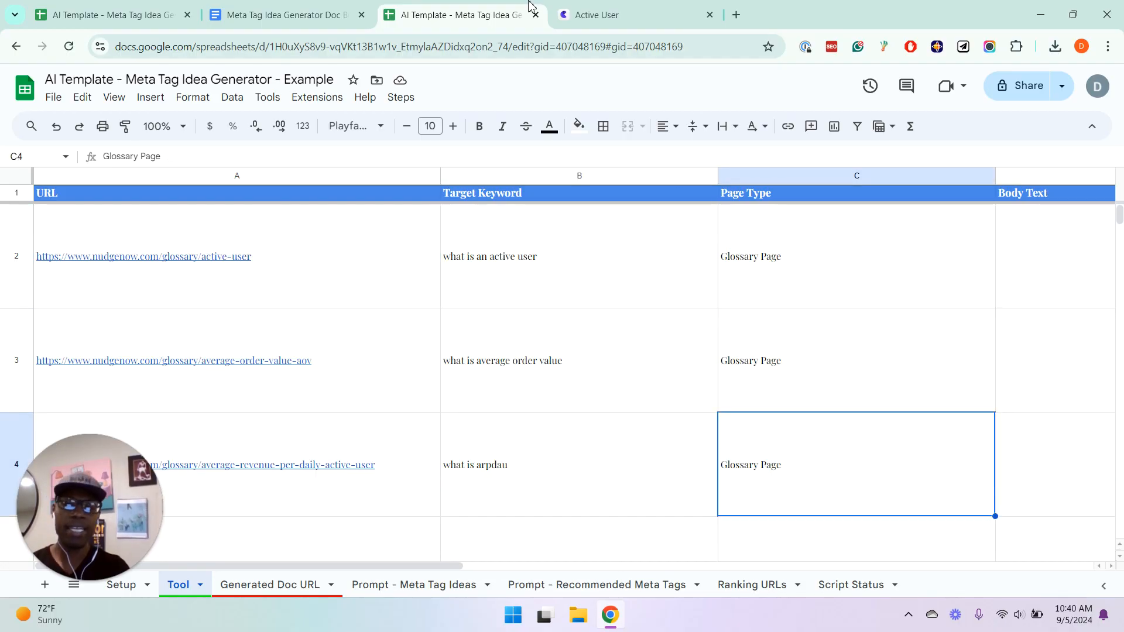
key("Up")
key("Up")
key("Up")
key("Up")
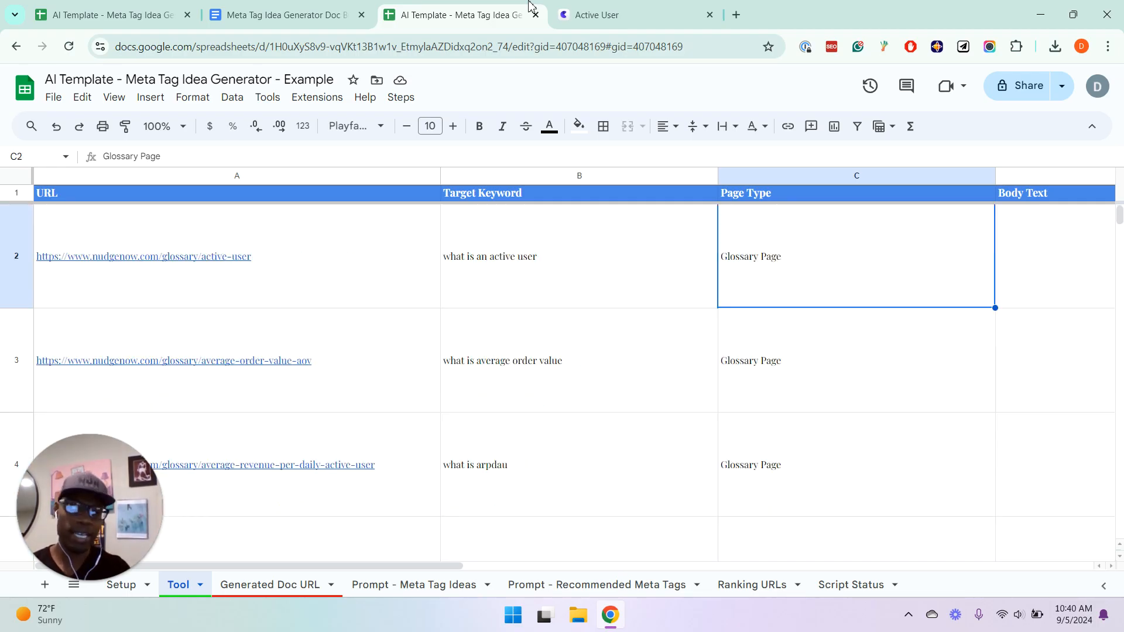
key("Down")
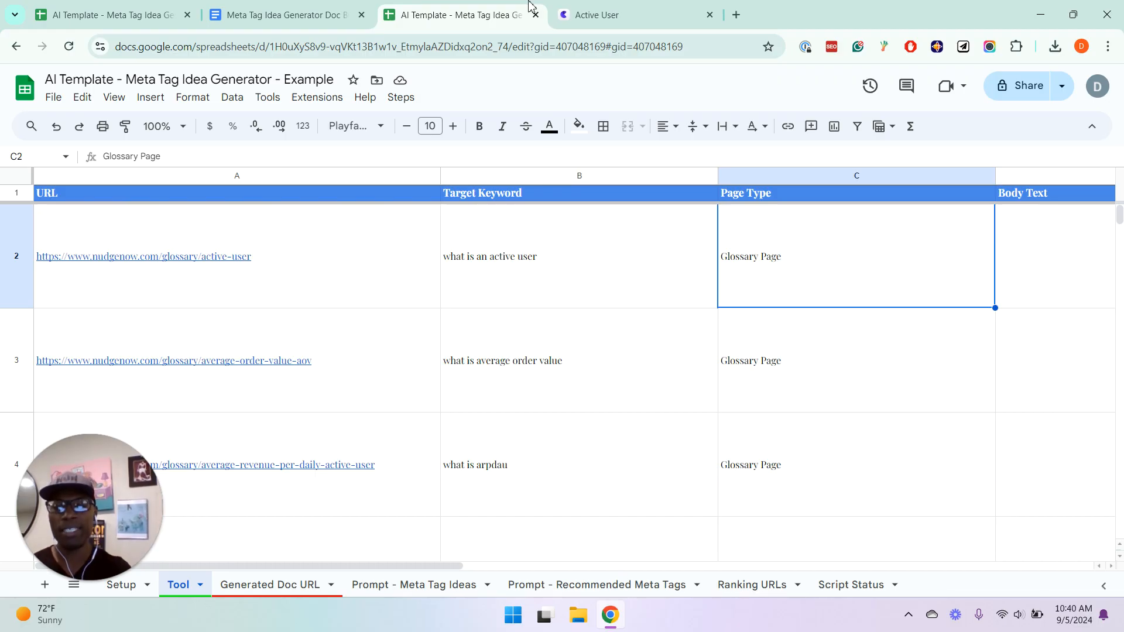
Compare the filled URL, Target Keyword and Page Type cells in row 2 with the Body Text and Current Title Tag columns
key("Right")
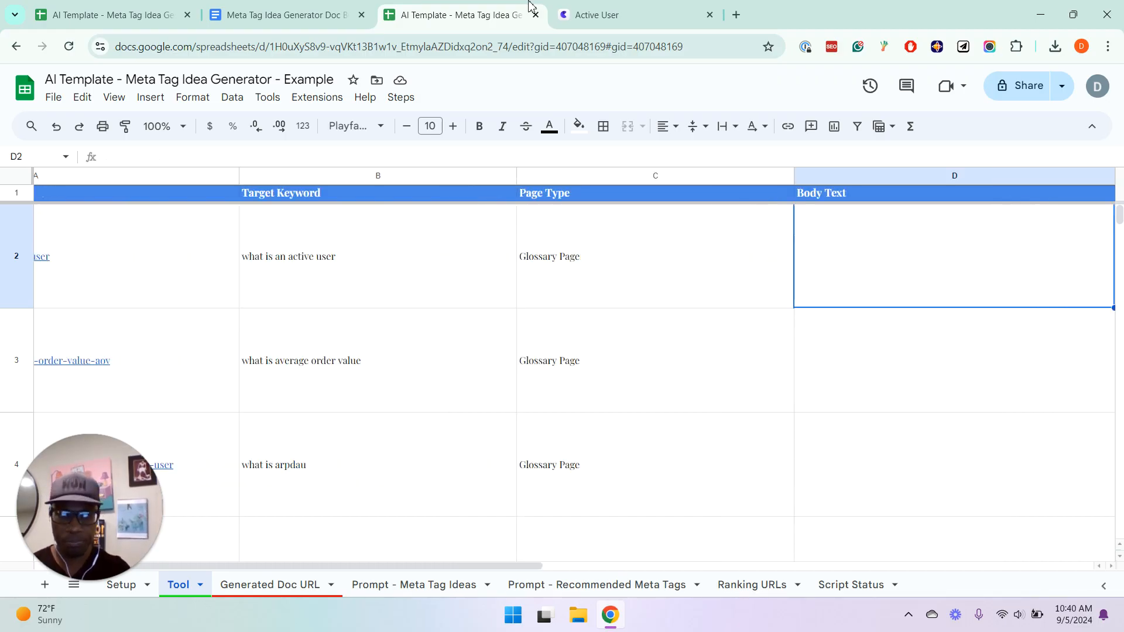
key("Left")
key("Left")
key("Left")
key("Right")
key("Right")
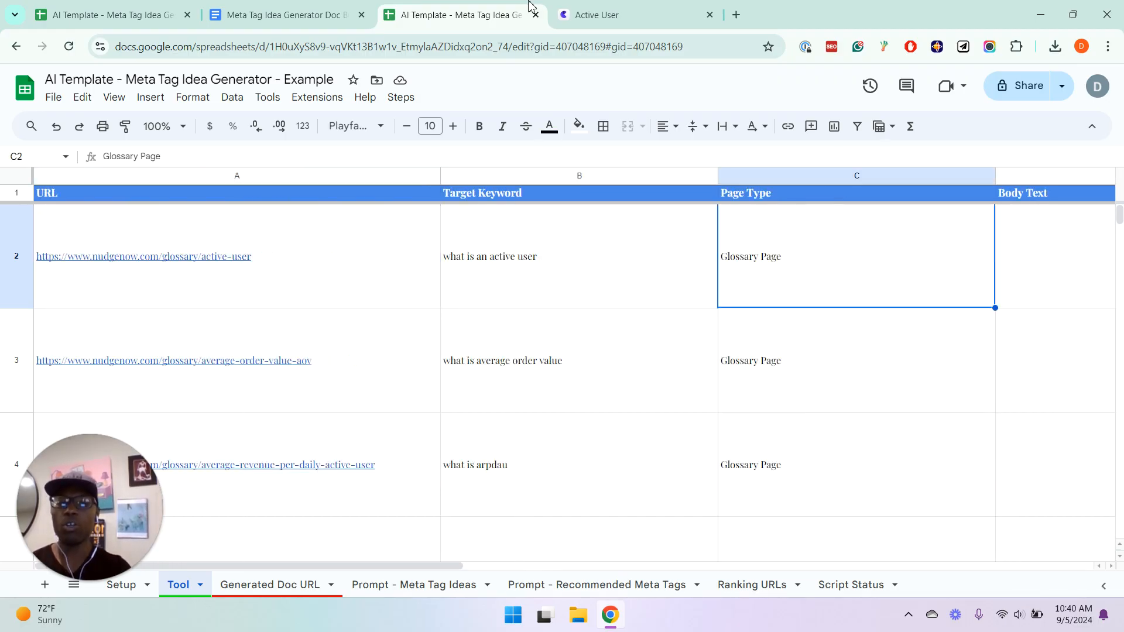
key("Right")
Examine the Current Title Tag column and go back to the Body Text column header
key("Right")
key("Left")
key("Left")
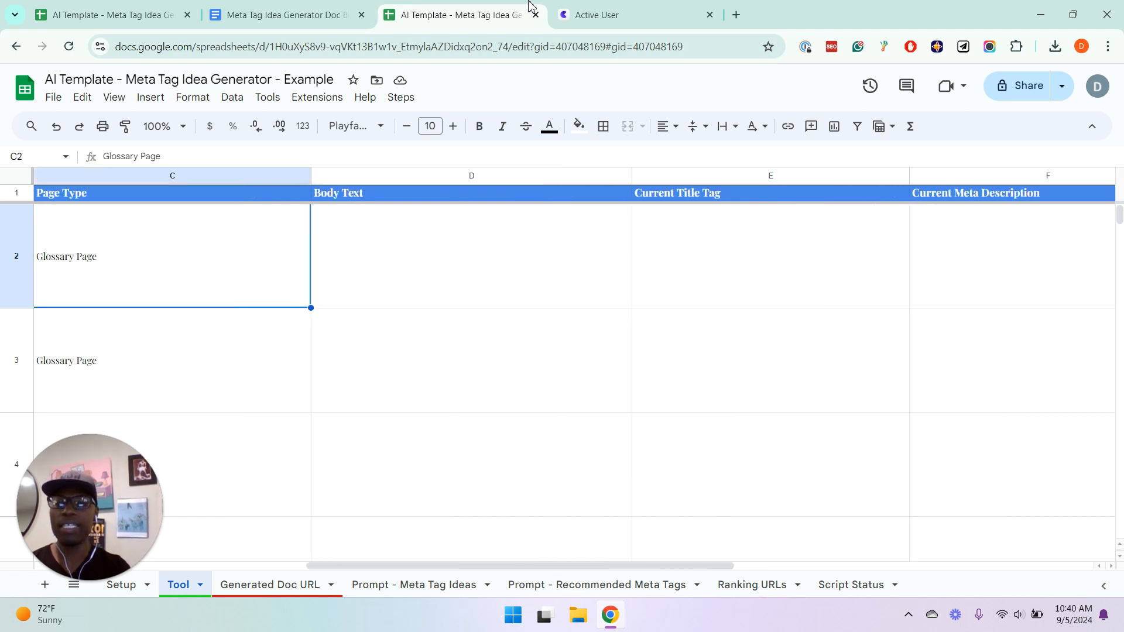
key("Right")
key("Right")
key("Right")
key("Left")
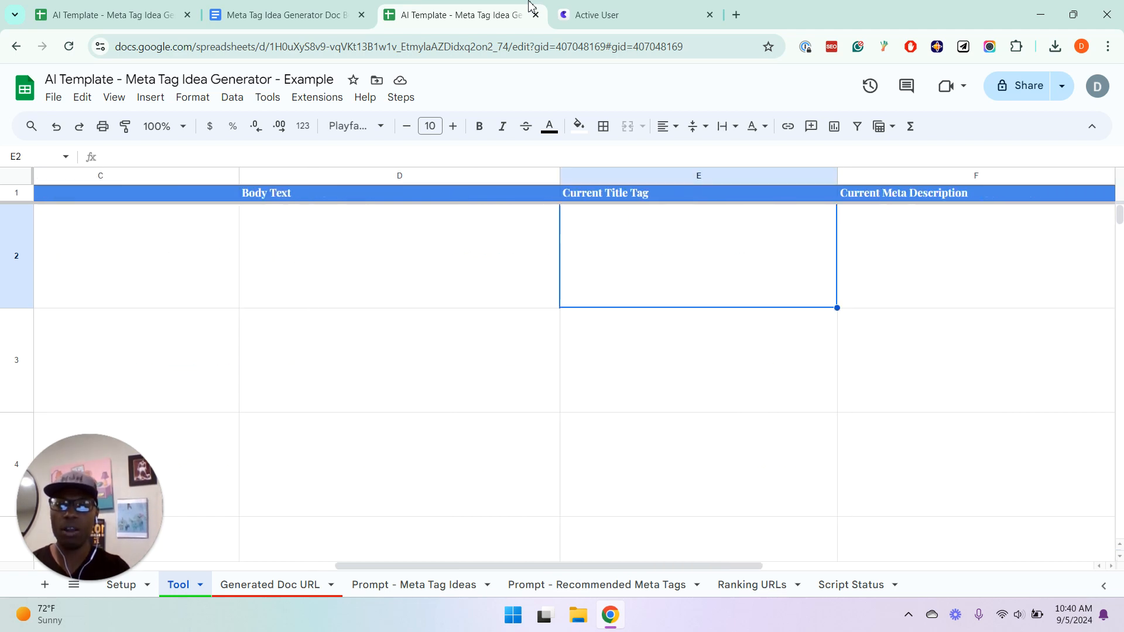
key("Left")
key("Up")
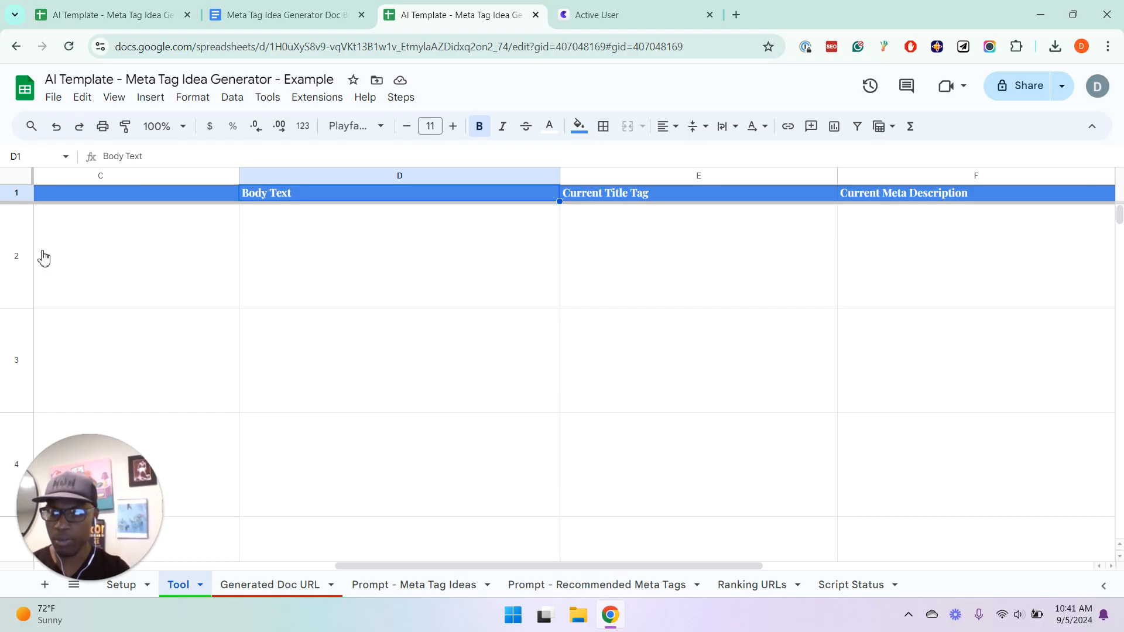
Run the script authorization on the Setup sheet and acknowledge its completion message
key("ctrl+Page_Up")
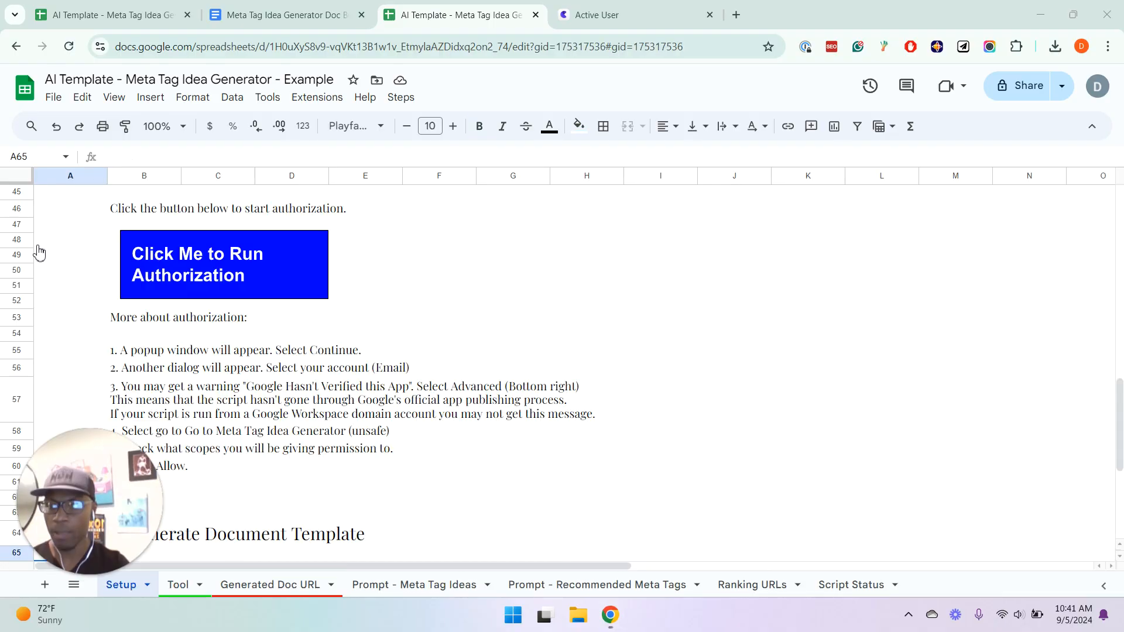
left_click(186, 271)
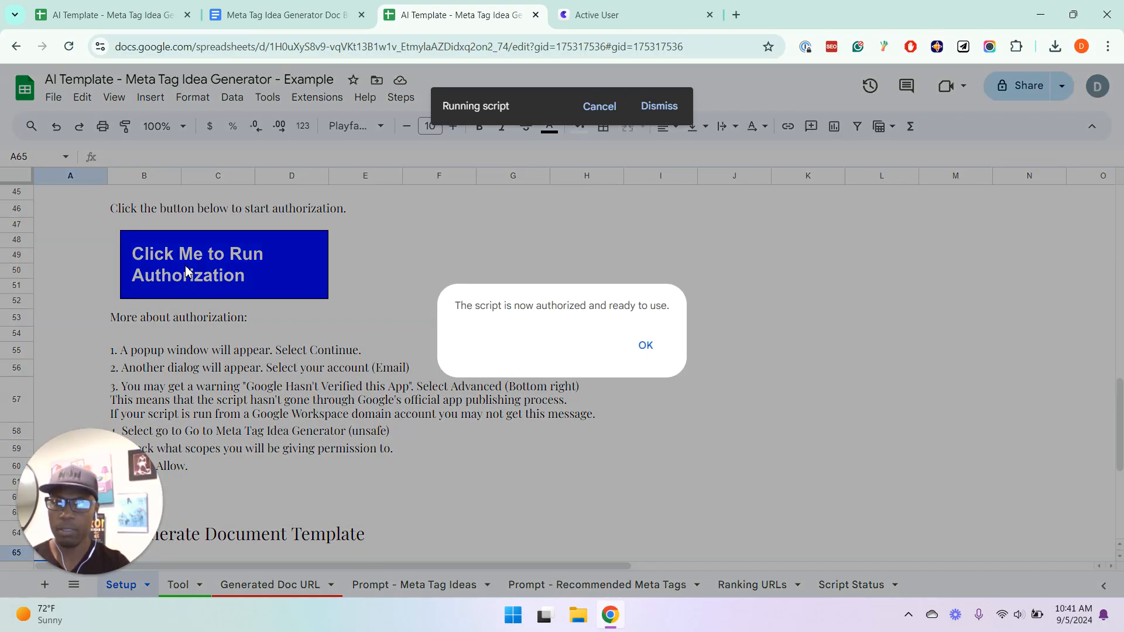
left_click(645, 346)
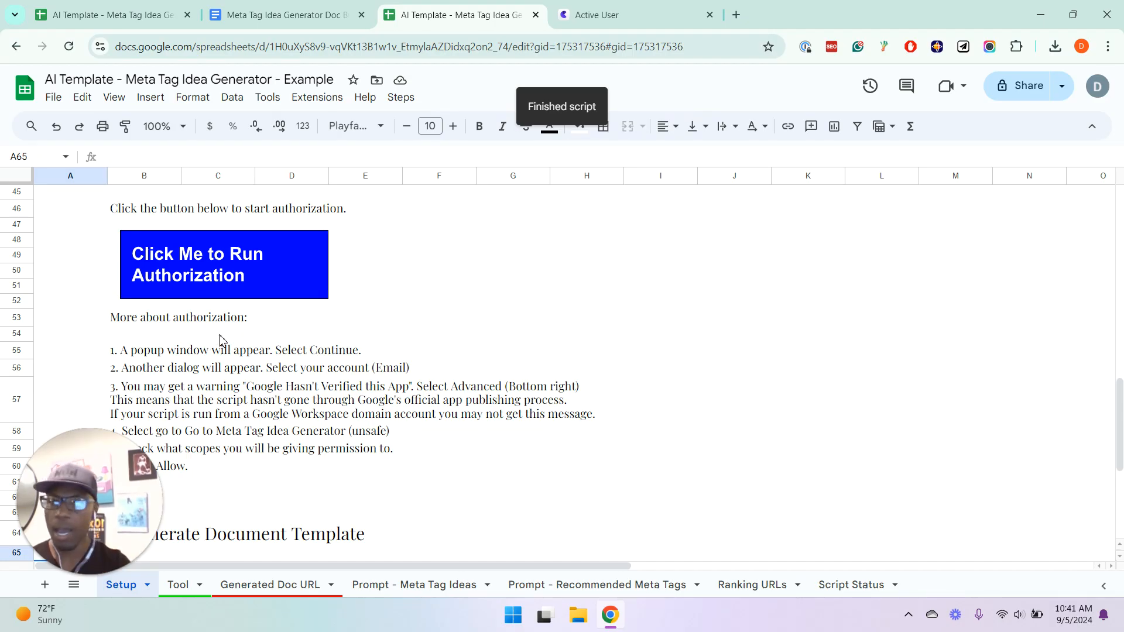
Look through the authorization instructions on the Setup sheet, down to the Template Doc URL in the Generate Document Template section
left_click(394, 369)
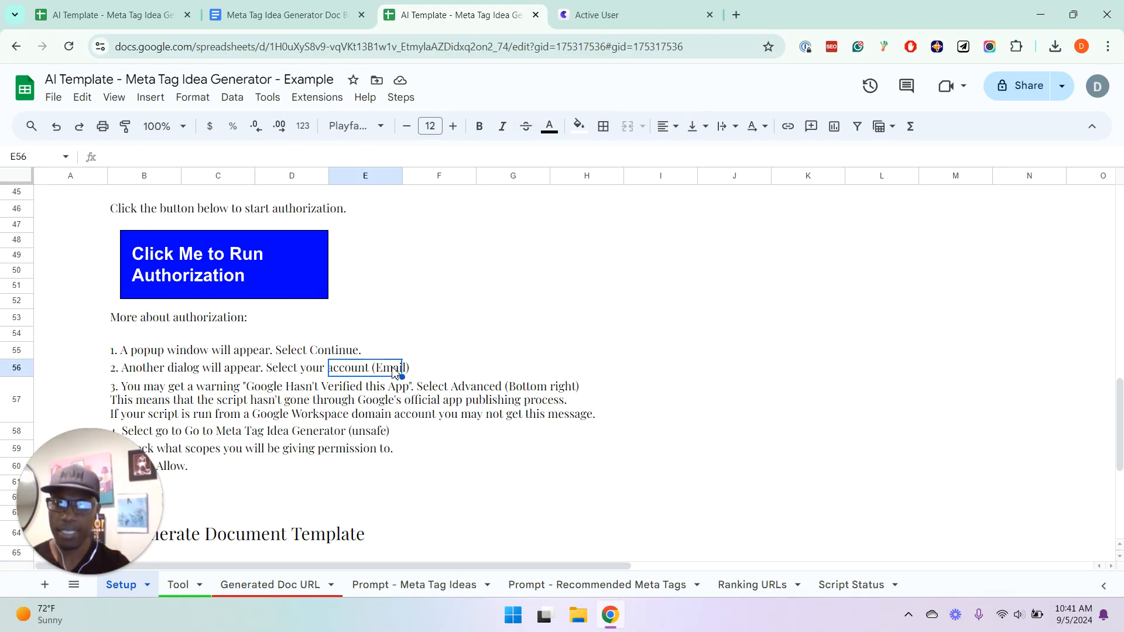
key("Down")
key("Down")
key("Down")
key("Down")
key("Down")
key("Down")
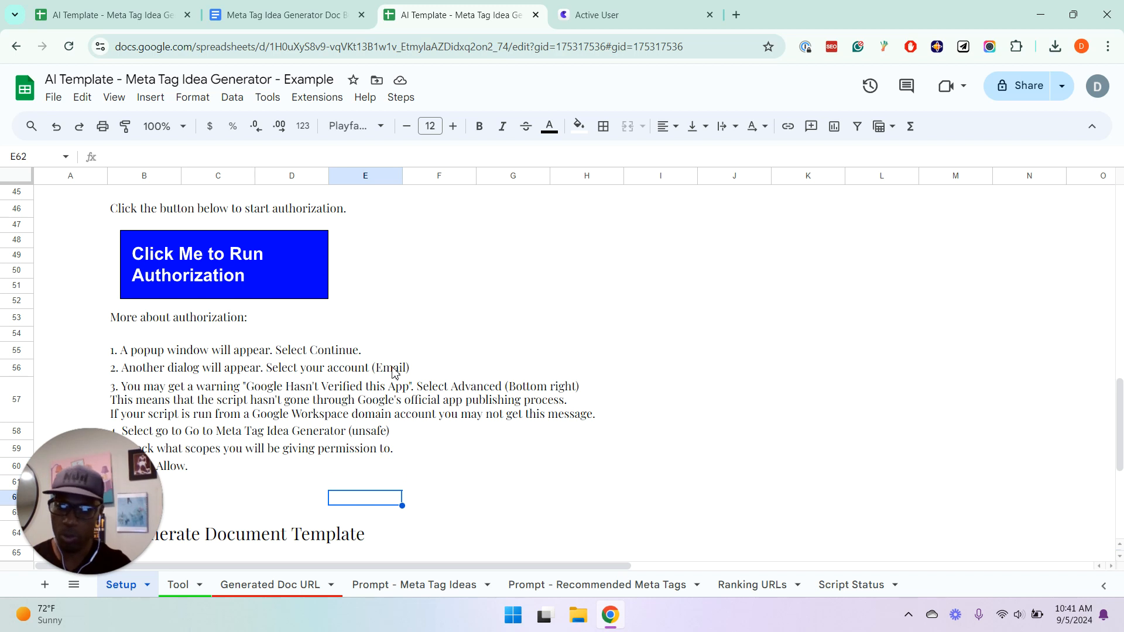
key("ctrl+Down")
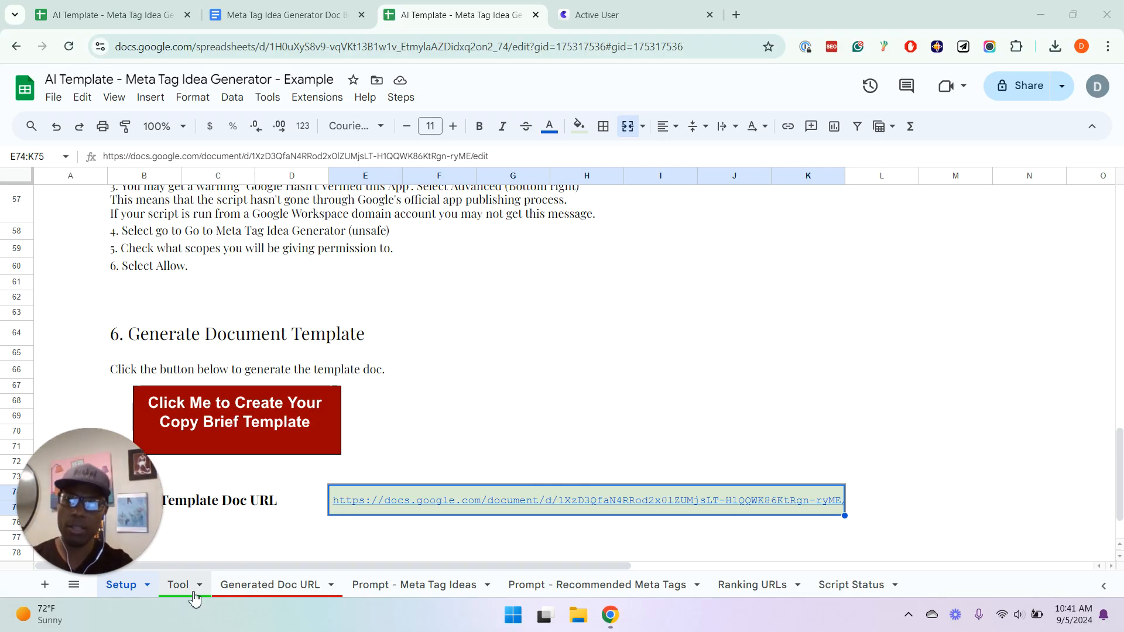
Return to the Tool sheet and review the columns from URL through Current Title Tag
left_click(189, 588)
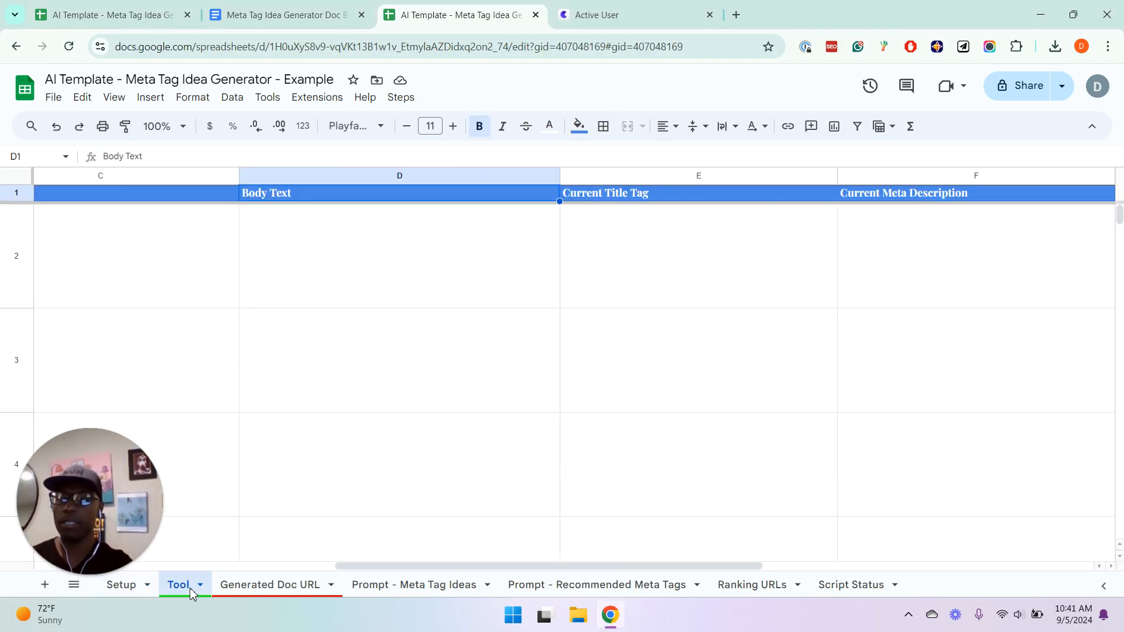
left_click(501, 305)
key("Left")
key("Left")
key("Left")
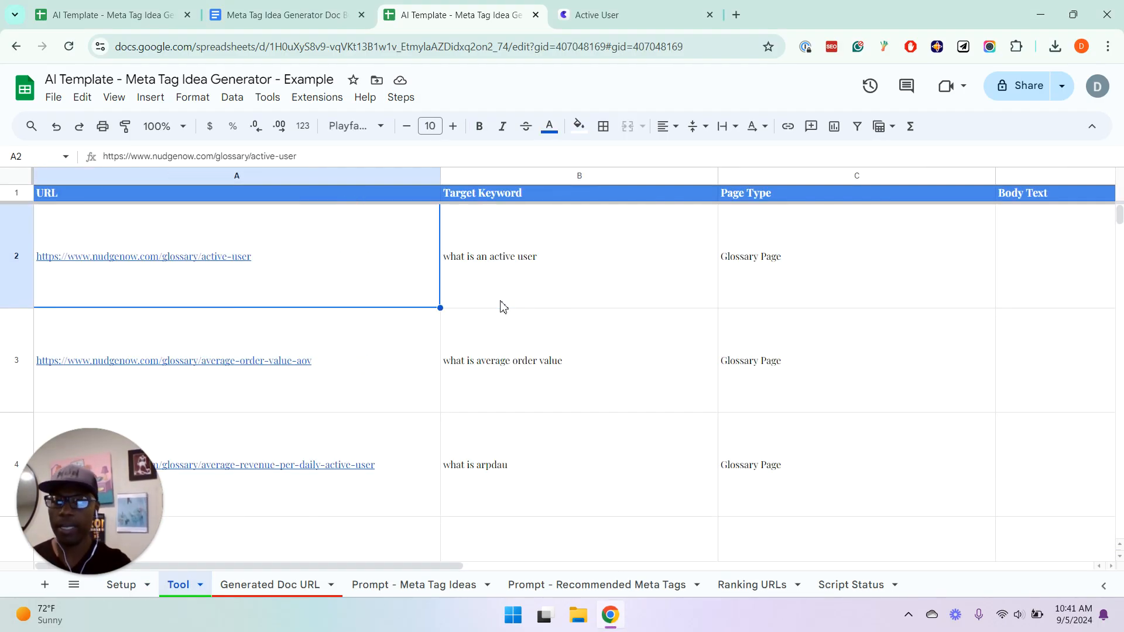
key("Right")
key("Right")
key("Right")
key("Right")
key("Up")
Compare the Body Text, Current Title Tag and Current Meta Description column headers with the filled input columns
key("Left")
key("Left")
key("Right")
key("Right")
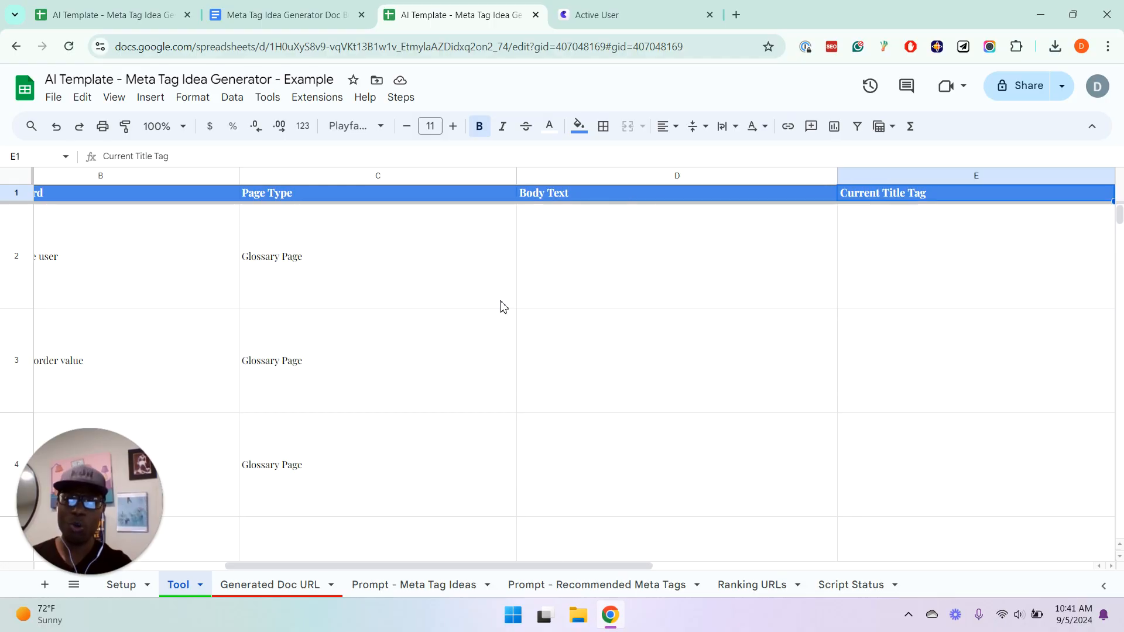
key("Right")
key("Right")
key("Right")
key("Left")
key("Left")
key("Left")
key("Left")
key("Left")
key("Left")
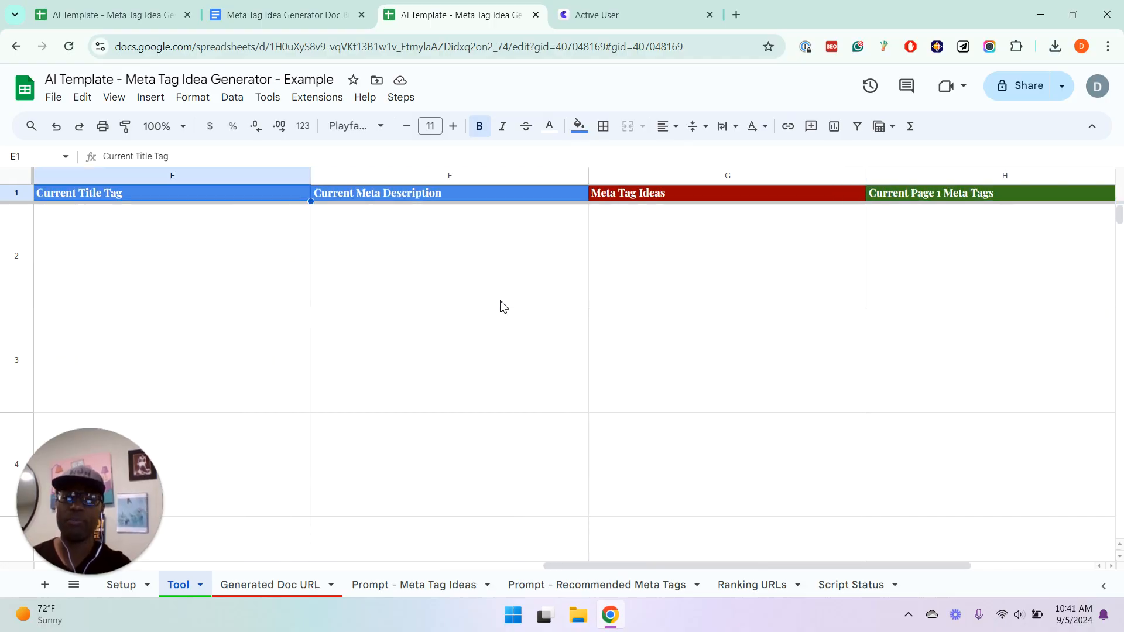
key("Left")
key("Right")
key("Right")
key("Right")
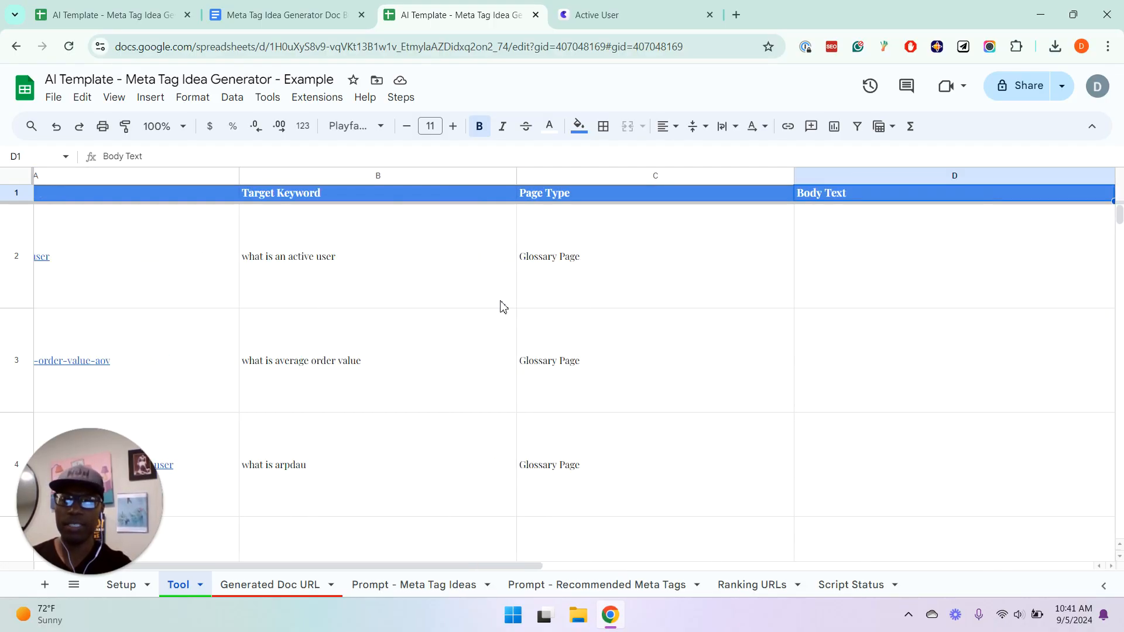
key("Right")
key("Right")
Go back to the Active User URL in row 2 and examine the row across to its Body Text cell
key("Left")
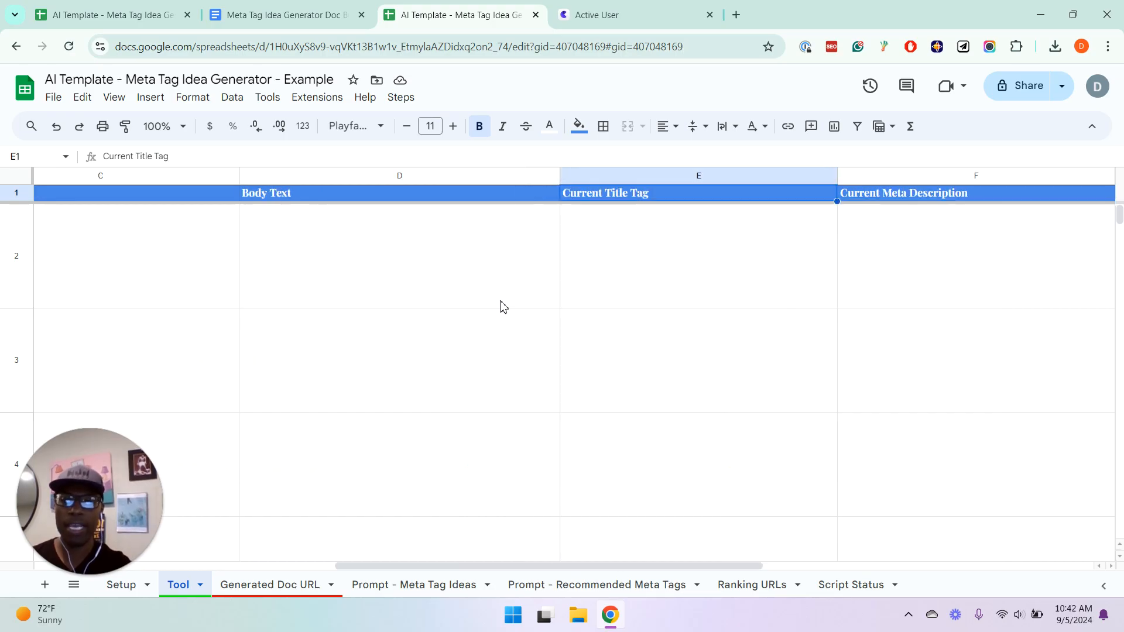
key("Left")
key("Left")
key("Left")
key("Down")
key("Left")
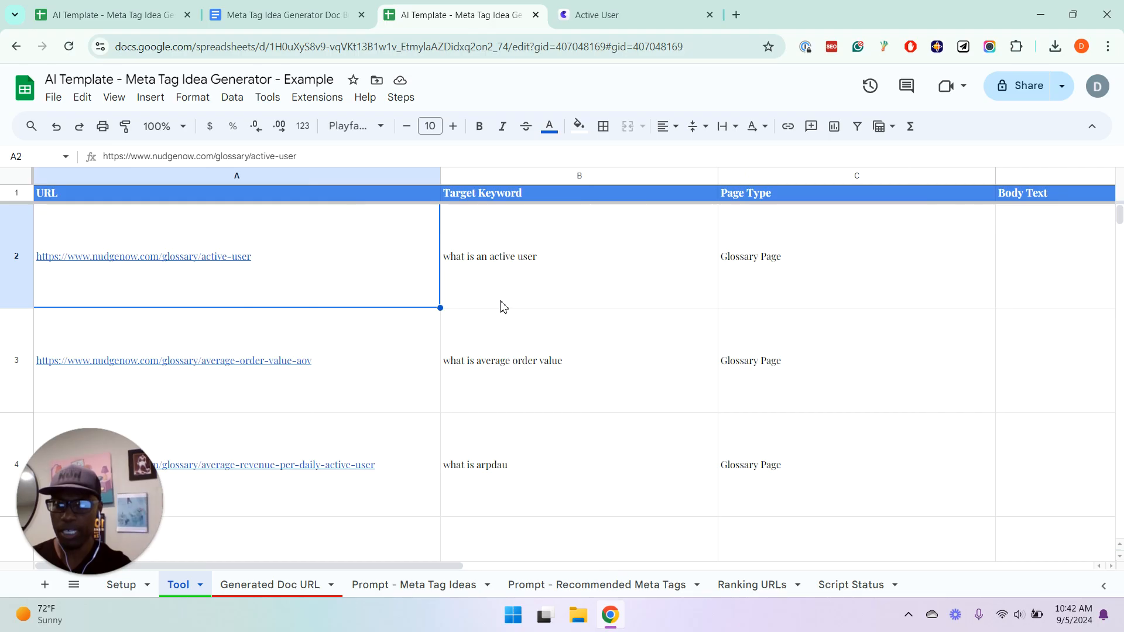
key("Right")
key("Right")
key("Right")
key("Right")
key("Right")
key("Left")
key("Left")
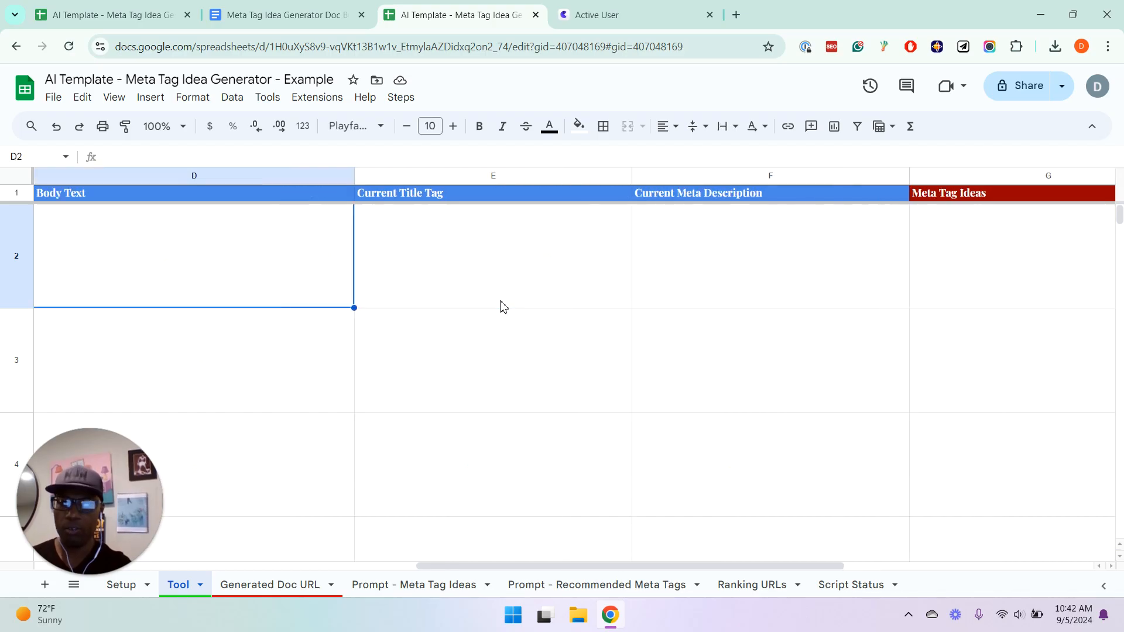
Examine the Meta Tag Ideas, Current Page 1 Meta Tags and Recommended Meta Tags headers, then return to the URL header
key("Right")
key("Right")
key("Right")
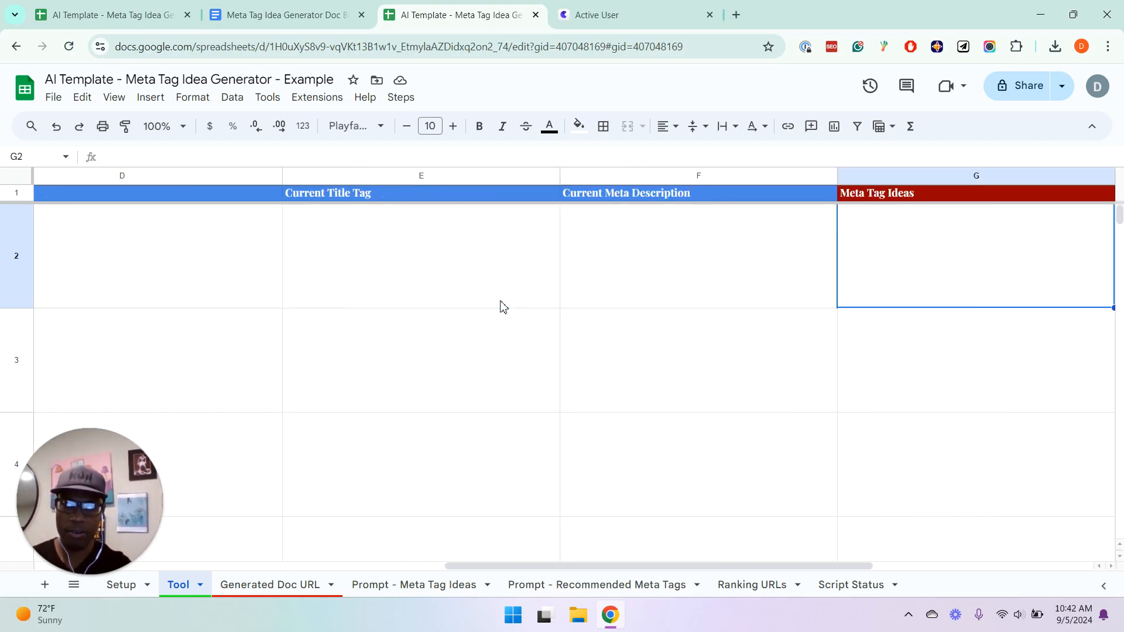
key("Right")
key("Left")
key("Up")
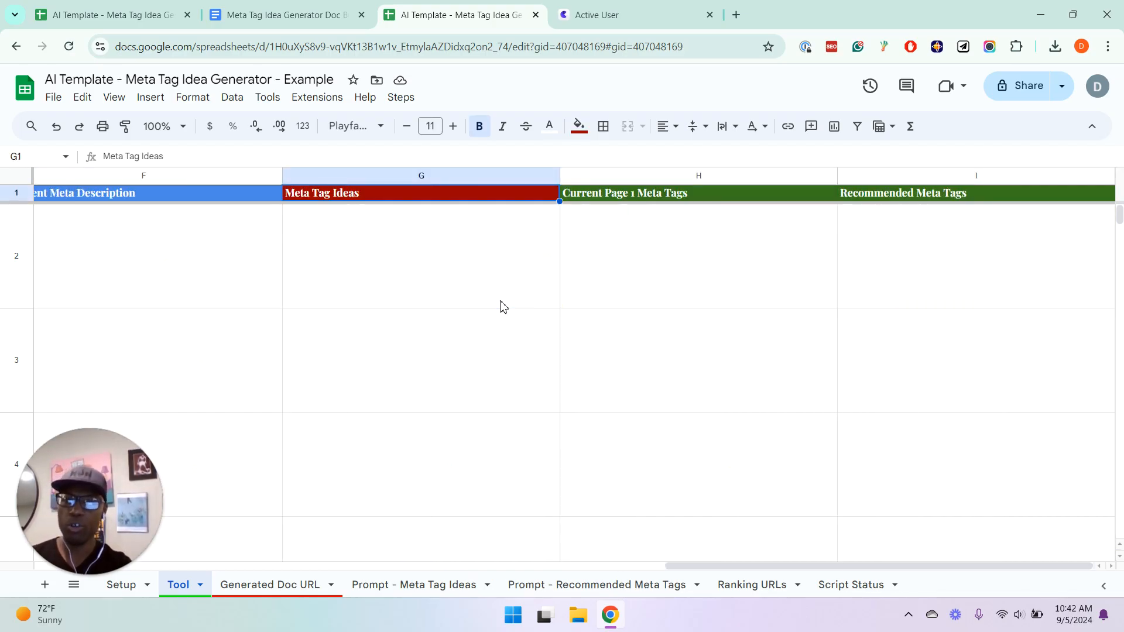
key("Right")
key("Right")
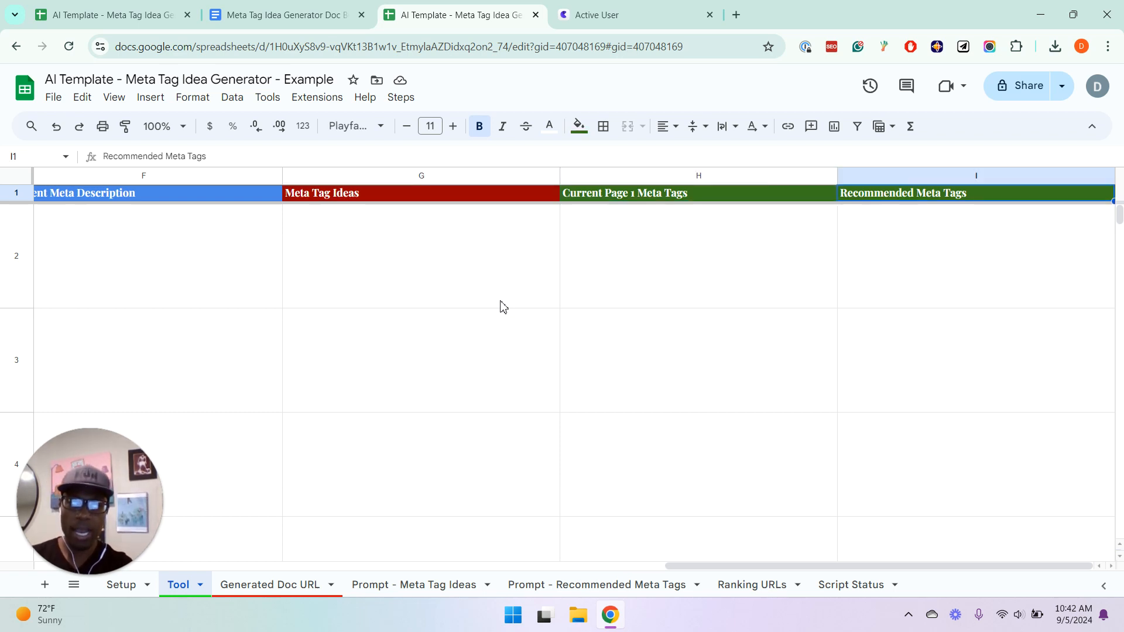
key("Left")
key("Left")
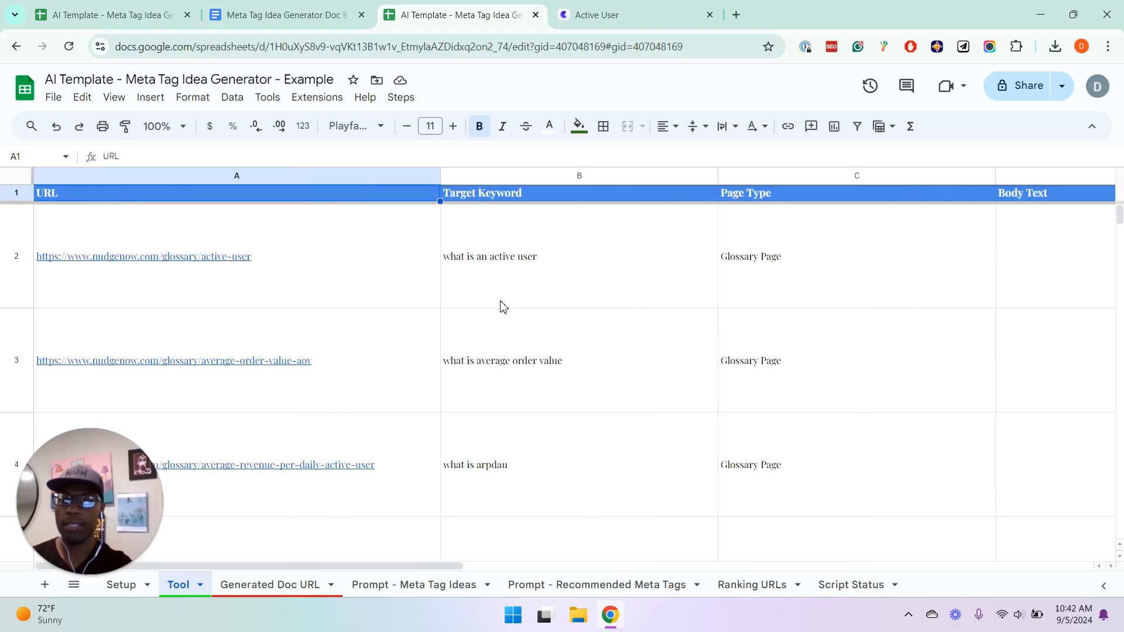
key("Home")
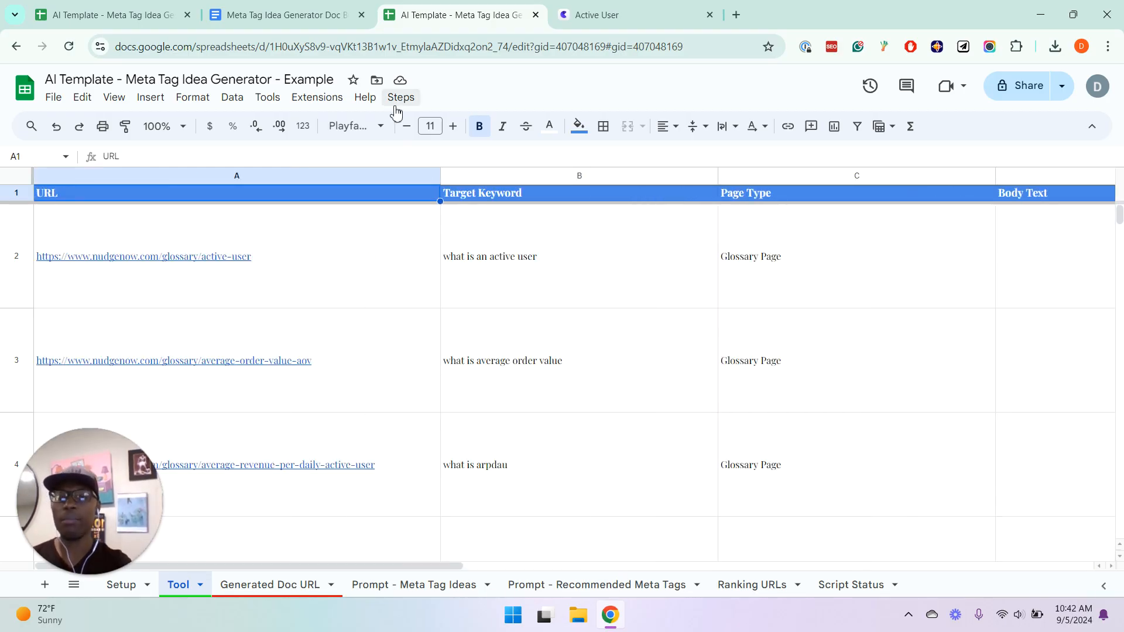
Run Get Body Text [Jina] from Step 1: Get Page Data to fill the Body Text column
left_click(536, 320)
key("Right")
key("Right")
key("Right")
key("Left")
key("Up")
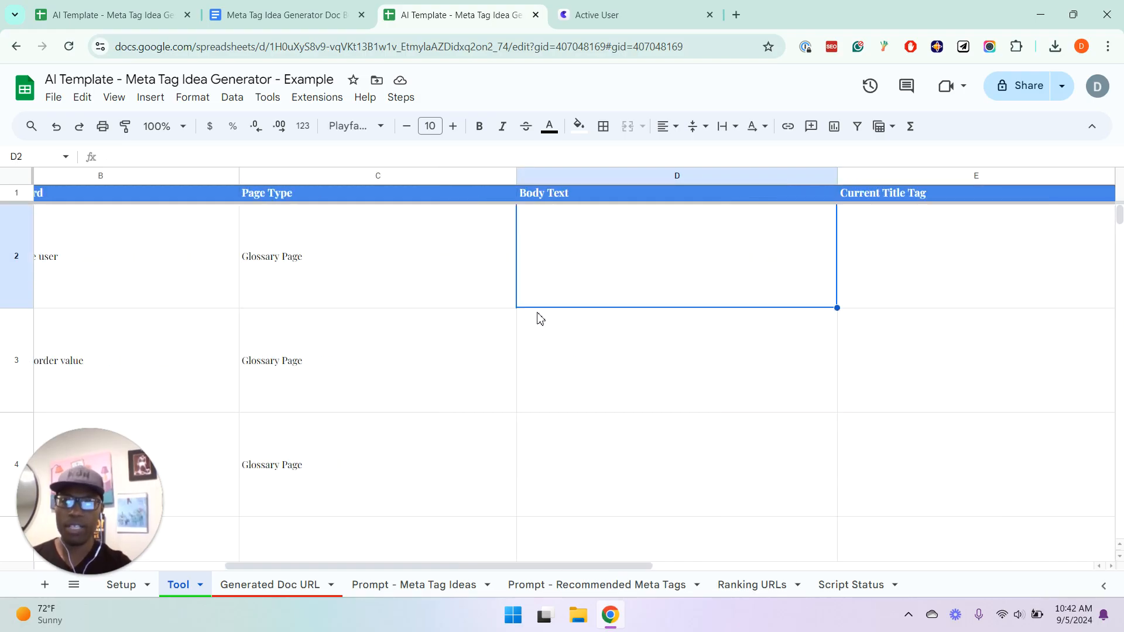
left_click(410, 107)
mouse_move(418, 127)
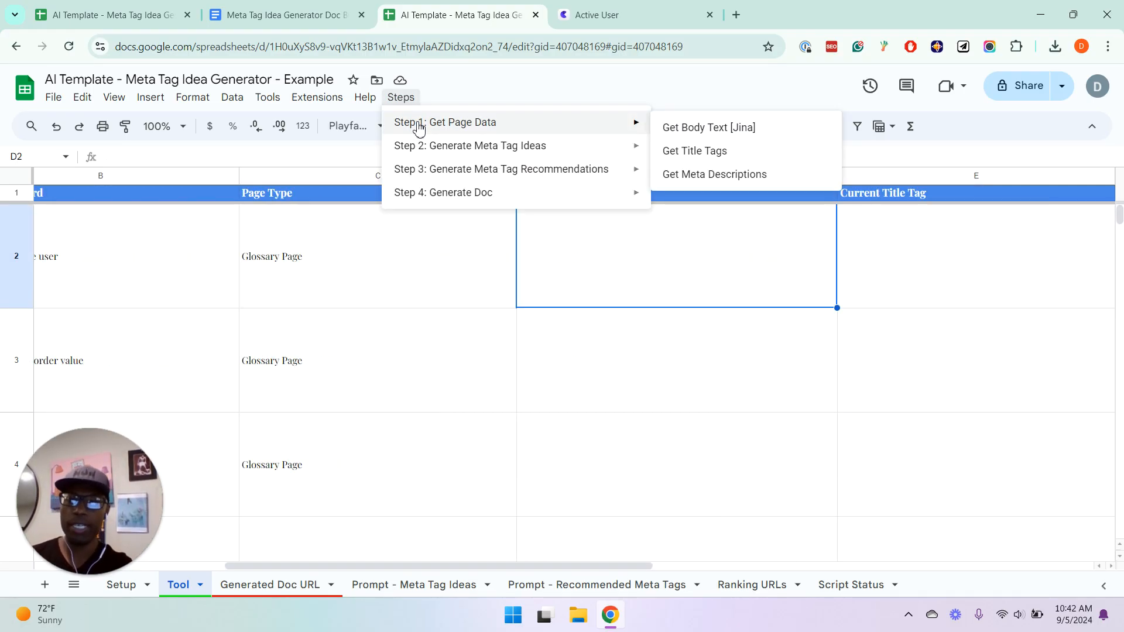
left_click(706, 136)
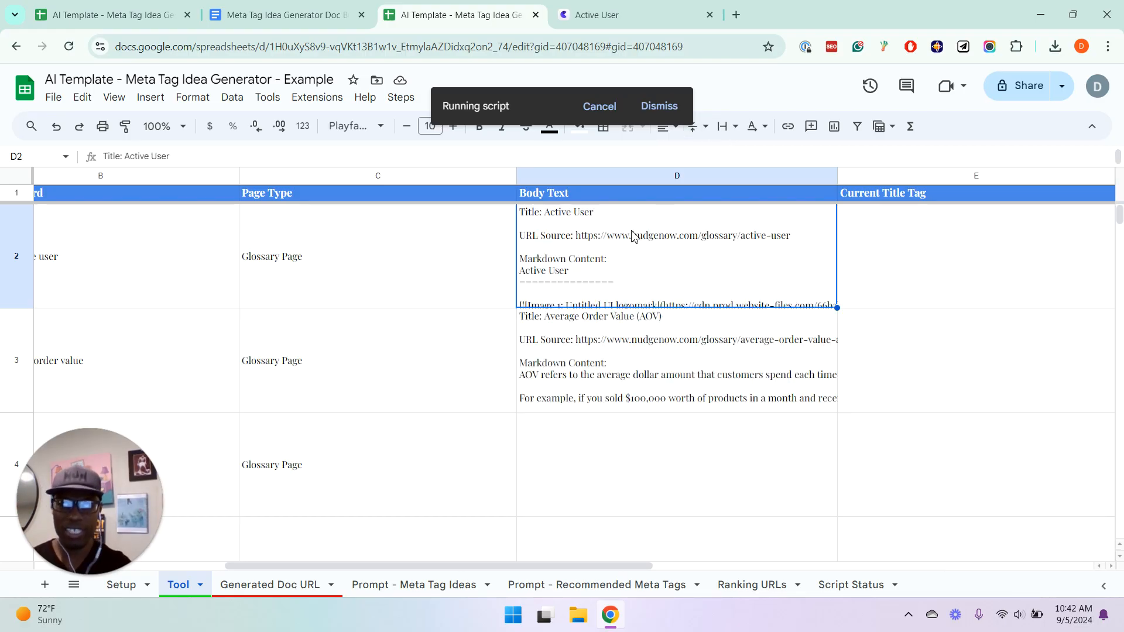
Open the Active User body text in D2, read to its Why Active Users Matter section, and dismiss the script's completion message
double_click(599, 296)
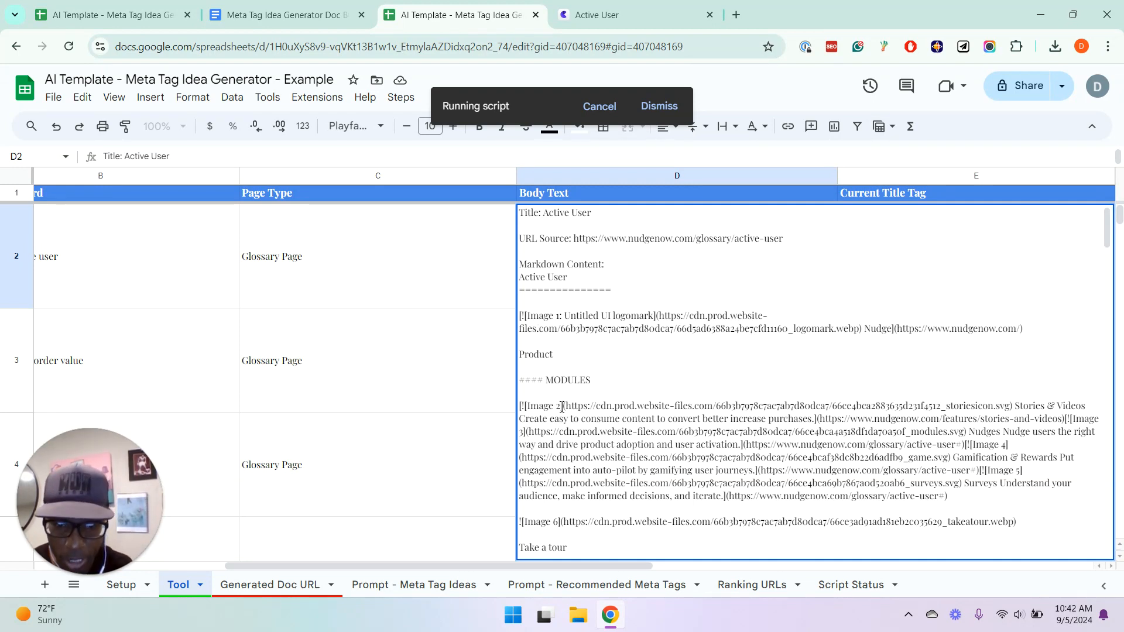
left_click_drag(561, 407, 604, 373)
left_click(605, 373)
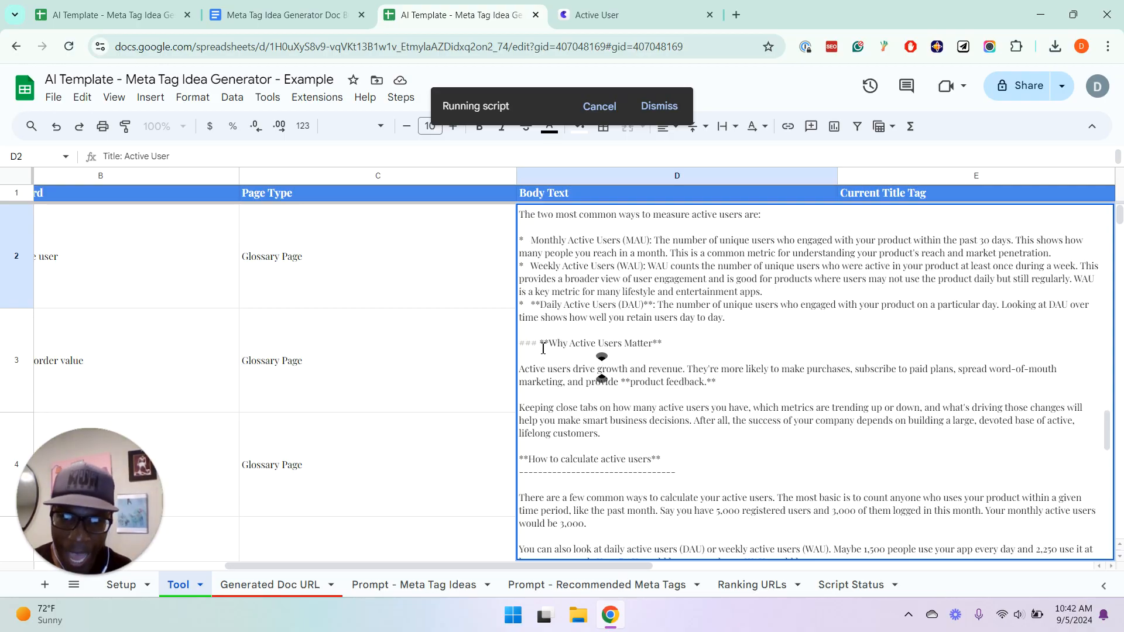
left_click_drag(538, 348, 526, 347)
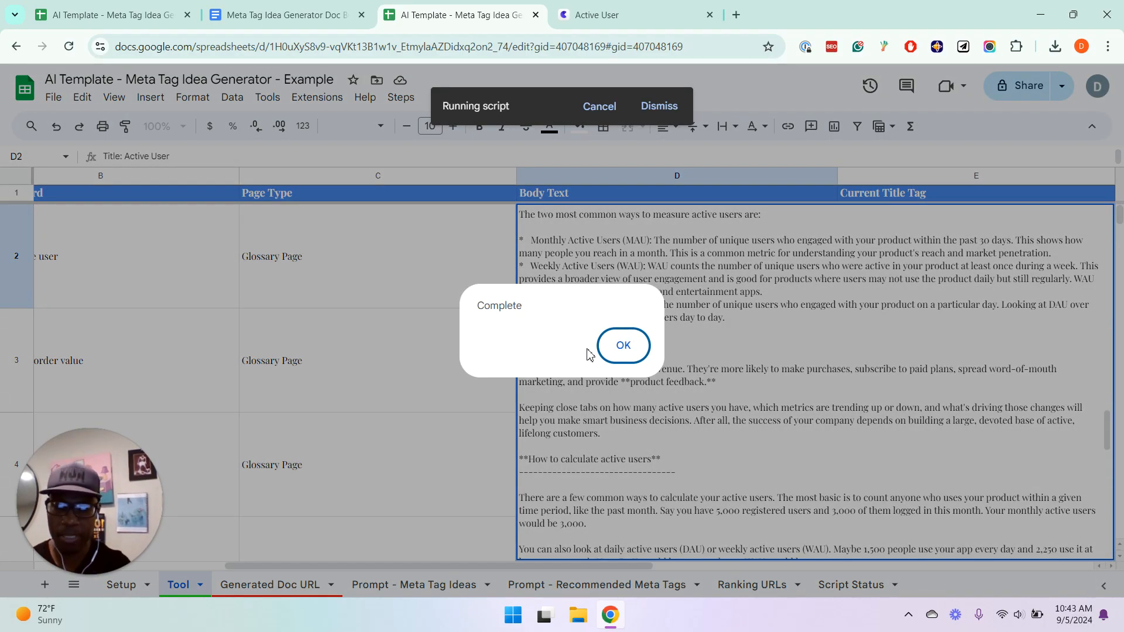
left_click(623, 345)
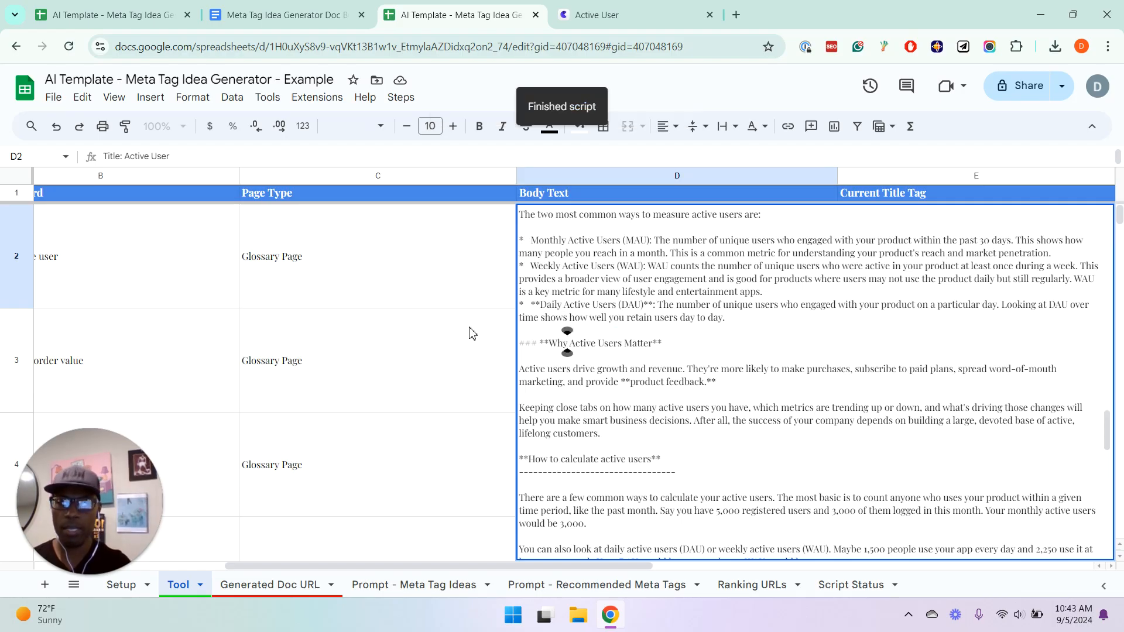
left_click(456, 323)
Check the fetched Body Text entries from Average Order Value down to Average Session Duration, then return up the column
left_click(560, 320)
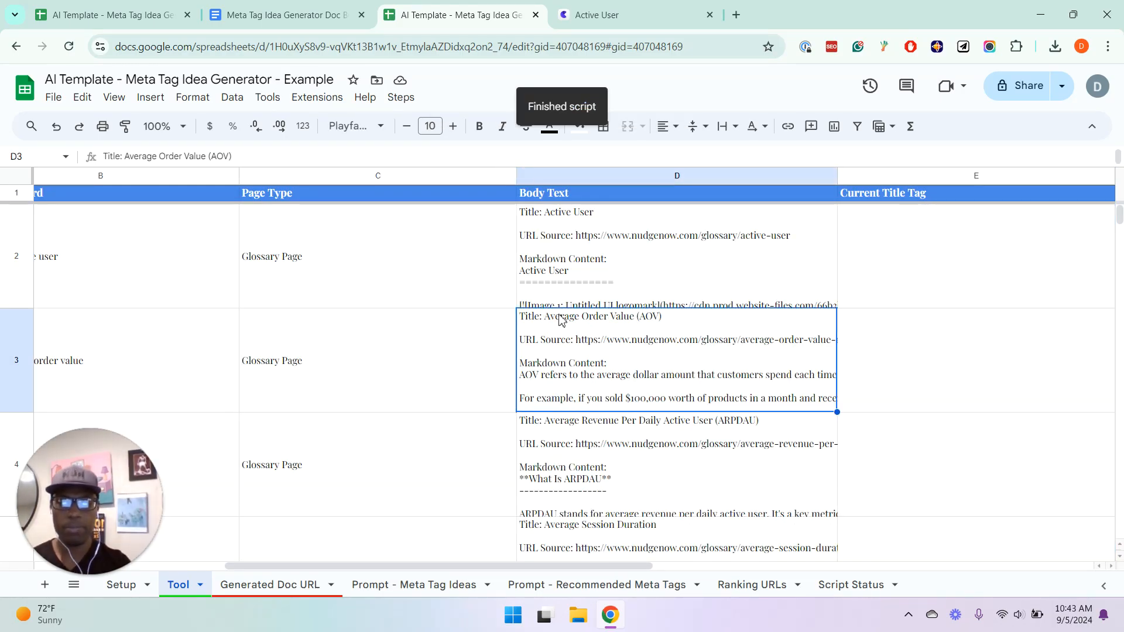
key("Down")
key("Down")
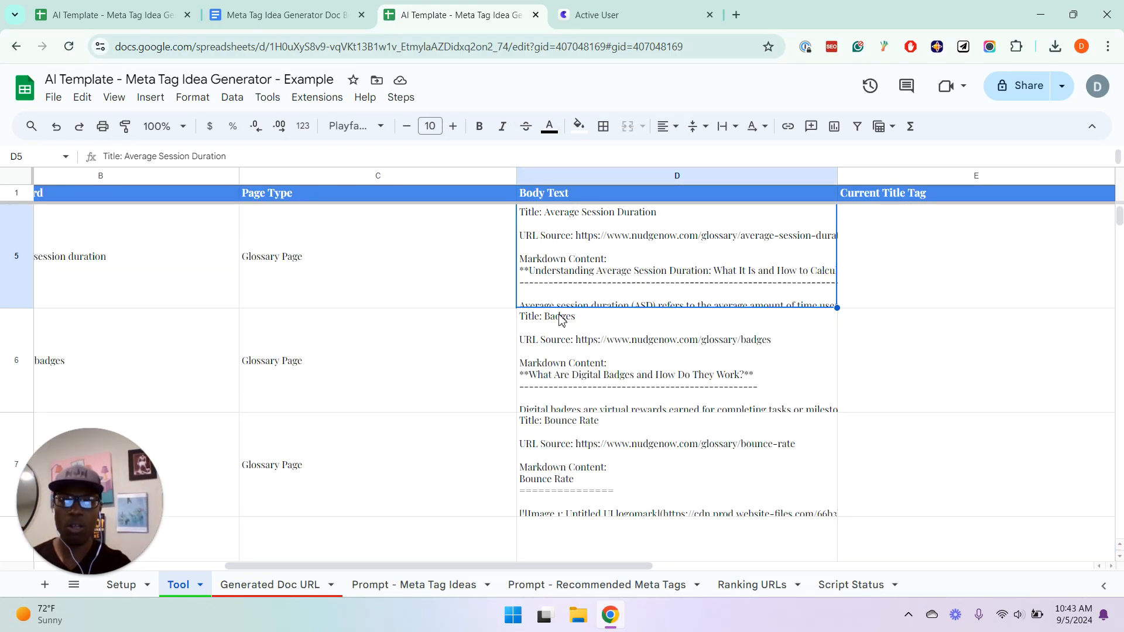
key("Up")
key("Up")
key("Up")
key("Up")
Run Get Title Tags from Step 1: Get Page Data to fill the Current Title Tag column, and acknowledge its completion
key("Right")
key("Down")
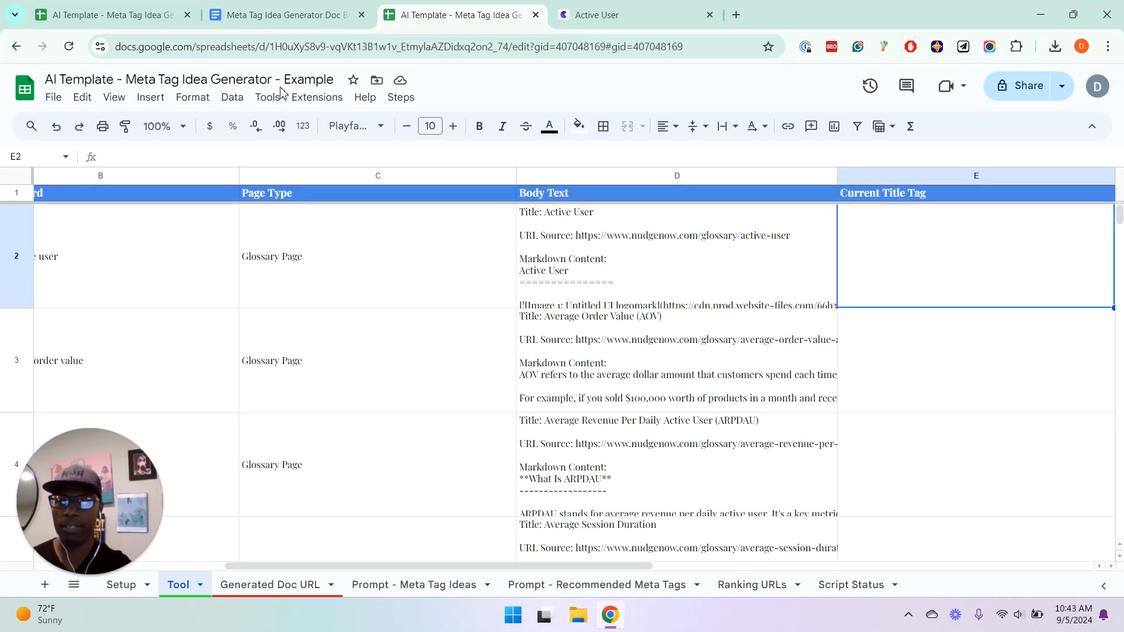
left_click(402, 100)
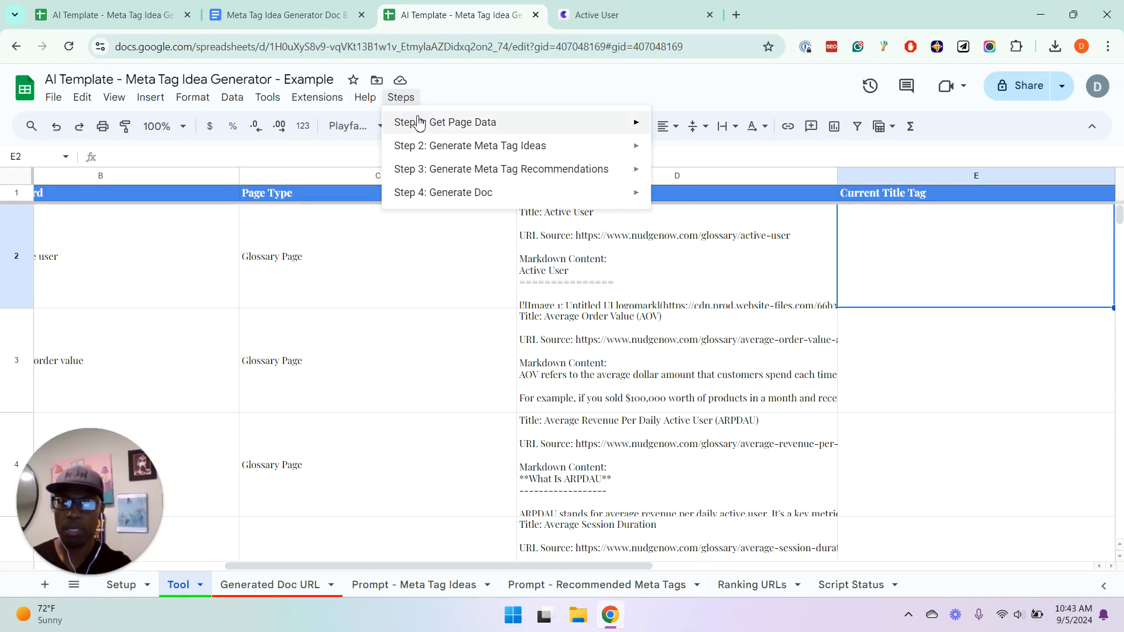
mouse_move(410, 121)
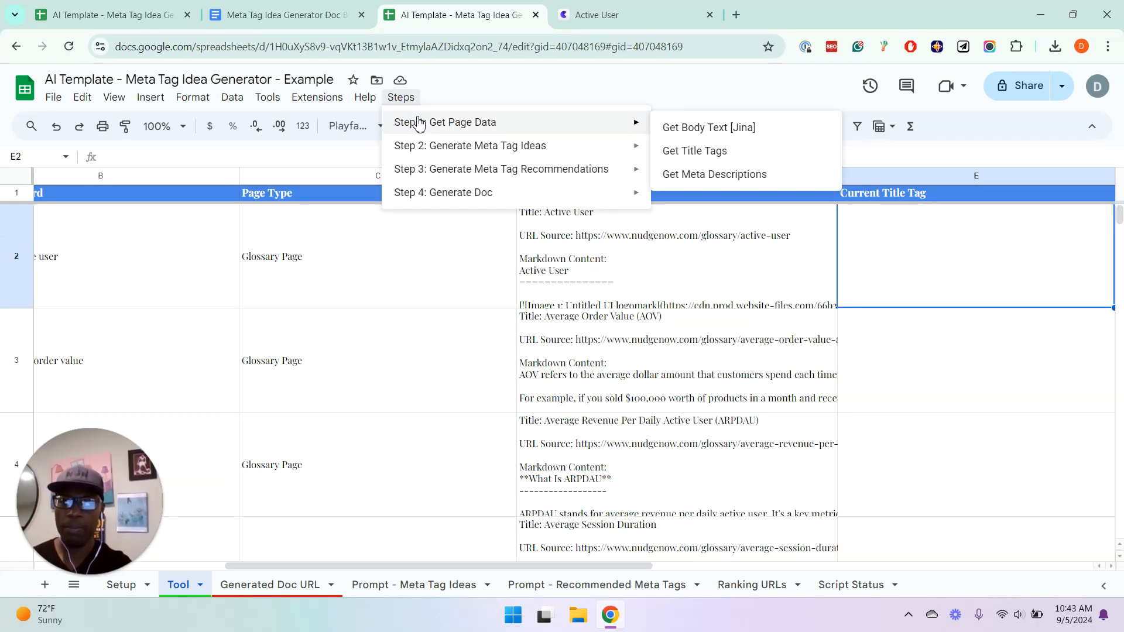
left_click(692, 151)
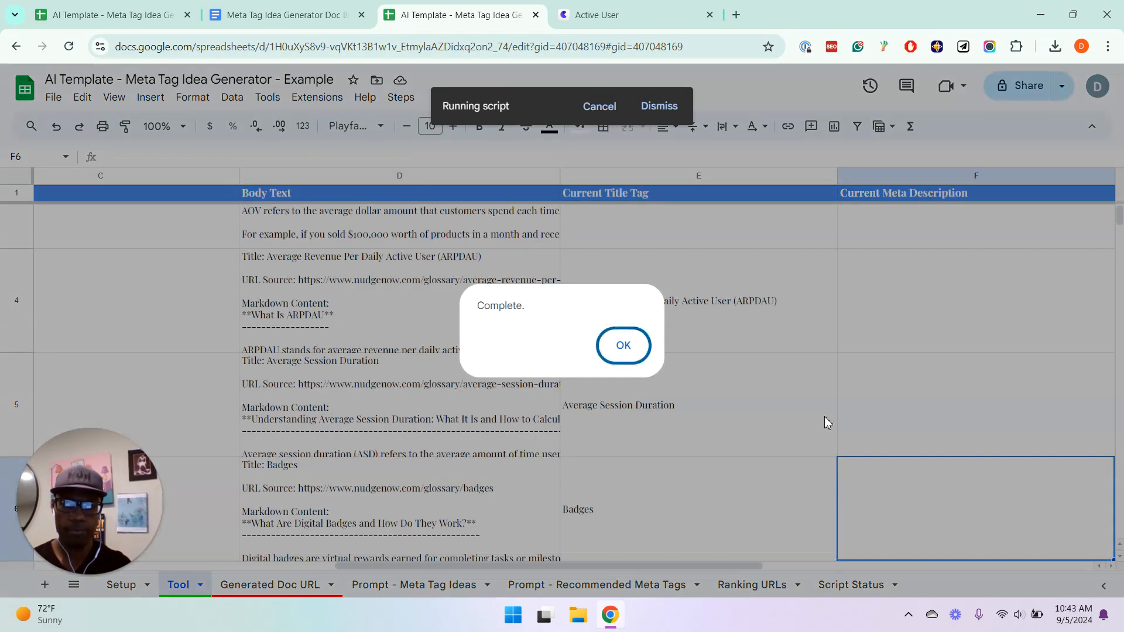
left_click(614, 345)
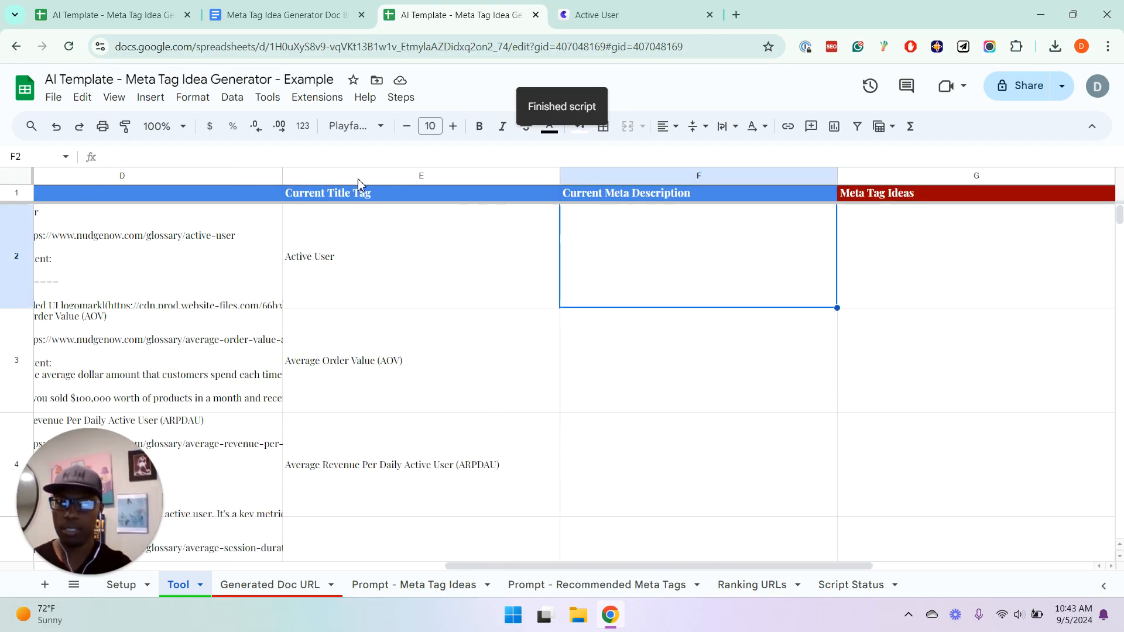
Run Get Meta Descriptions from Step 1: Get Page Data to fill the Current Meta Description column
left_click(402, 97)
mouse_move(429, 120)
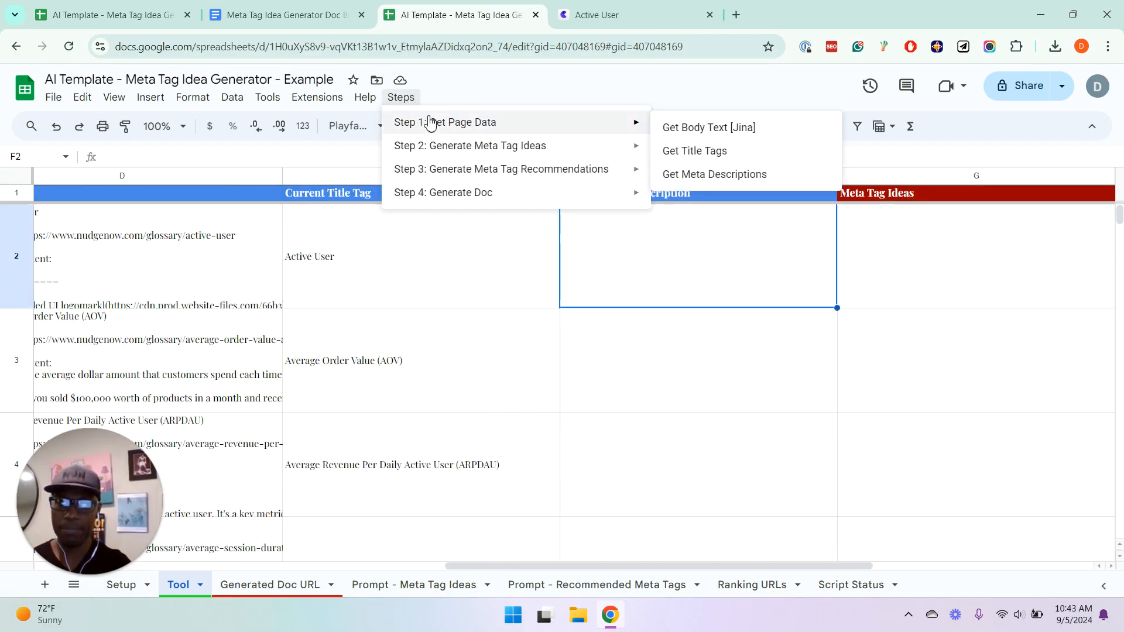
left_click(739, 174)
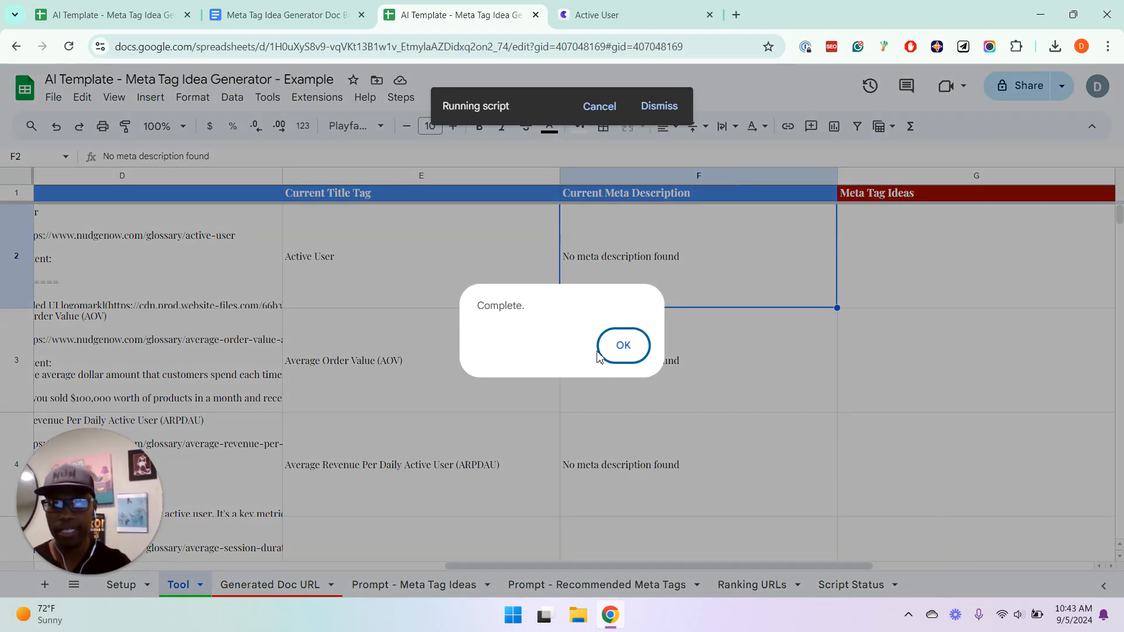
Acknowledge the script's completion and check the Average Order Value row's title tag and meta description, ending on the Active User row's Meta Tag Ideas cell
left_click(624, 357)
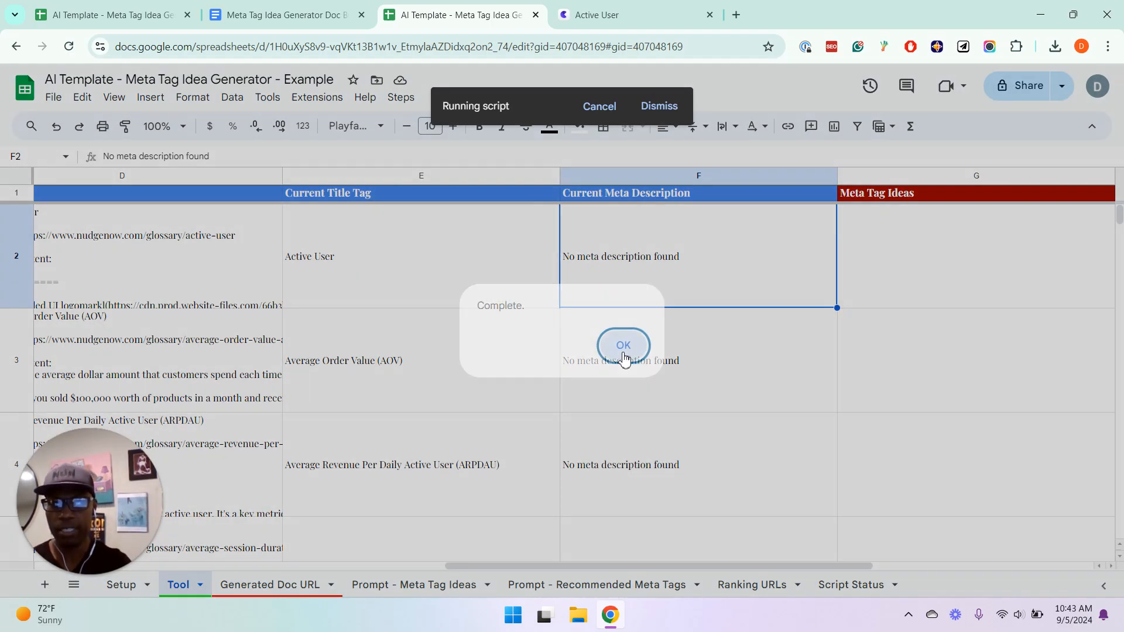
left_click(386, 381)
key("Left")
key("Right")
key("Right")
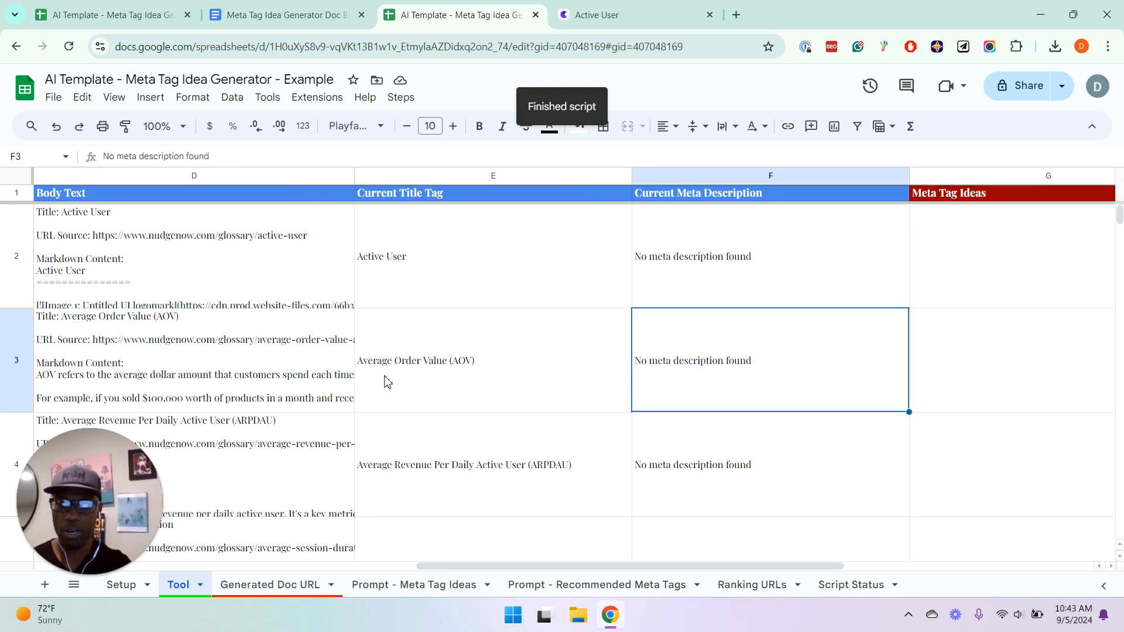
key("Left")
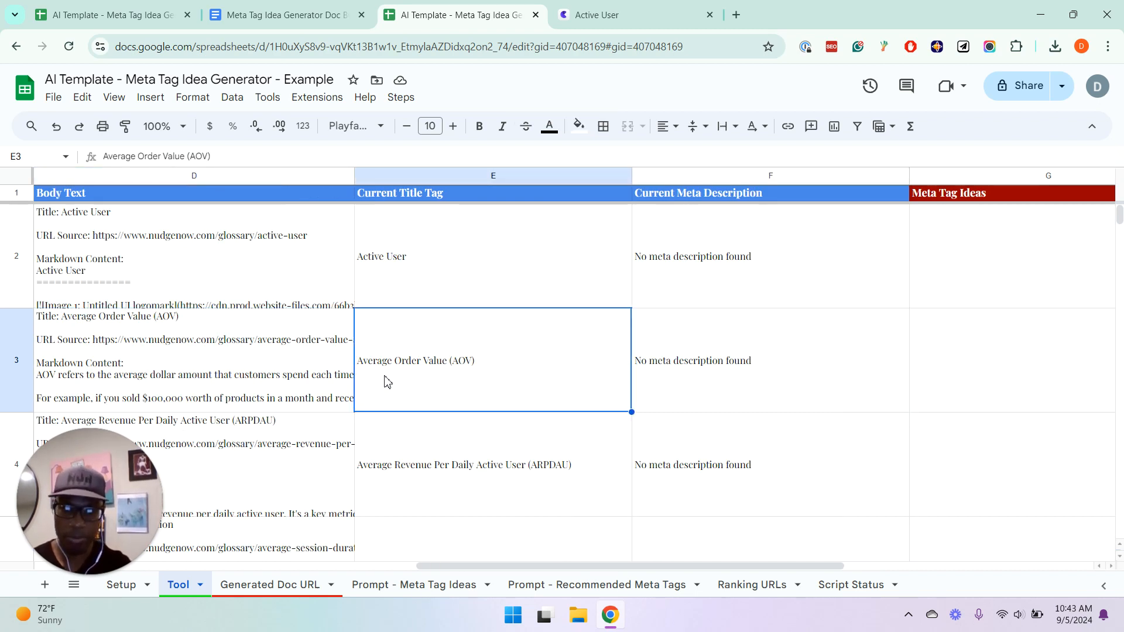
key("Right")
key("Right")
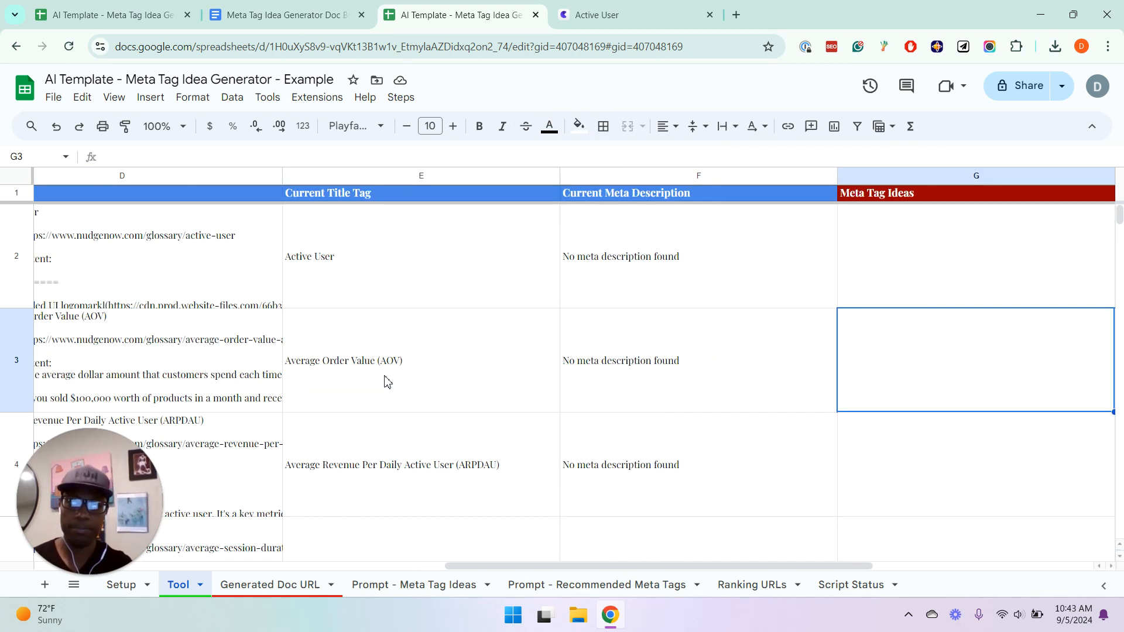
key("Up")
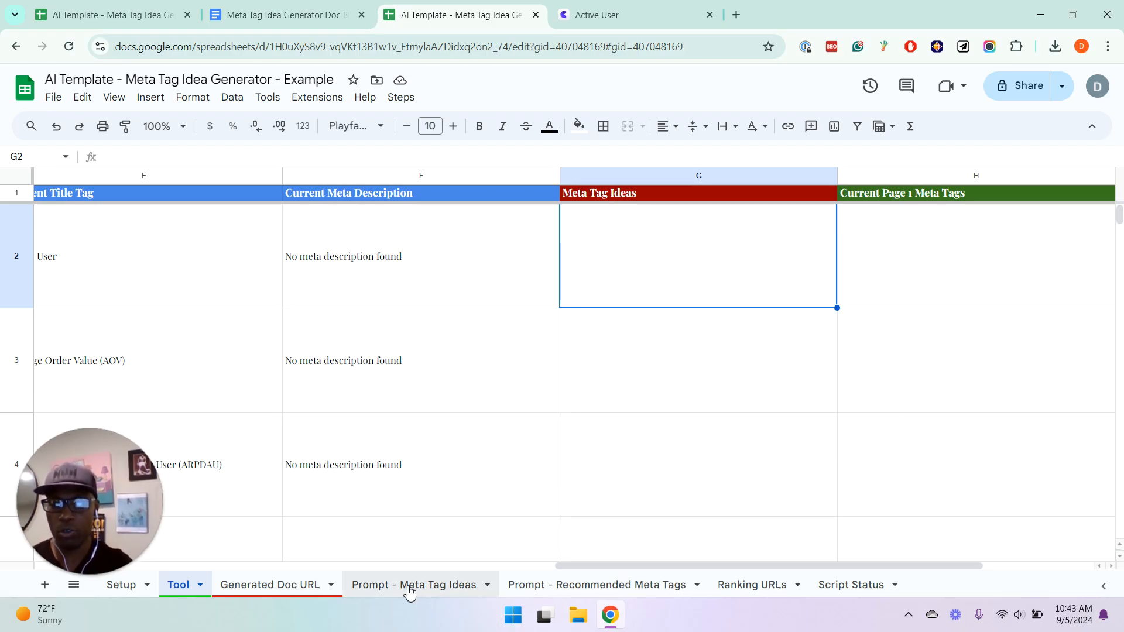
Check the Prompt - Meta Tag Ideas sheet, then run Meta Tag Ideas [Claude] from Step 2: Generate Meta Tag Ideas on the Tool sheet
left_click(409, 586)
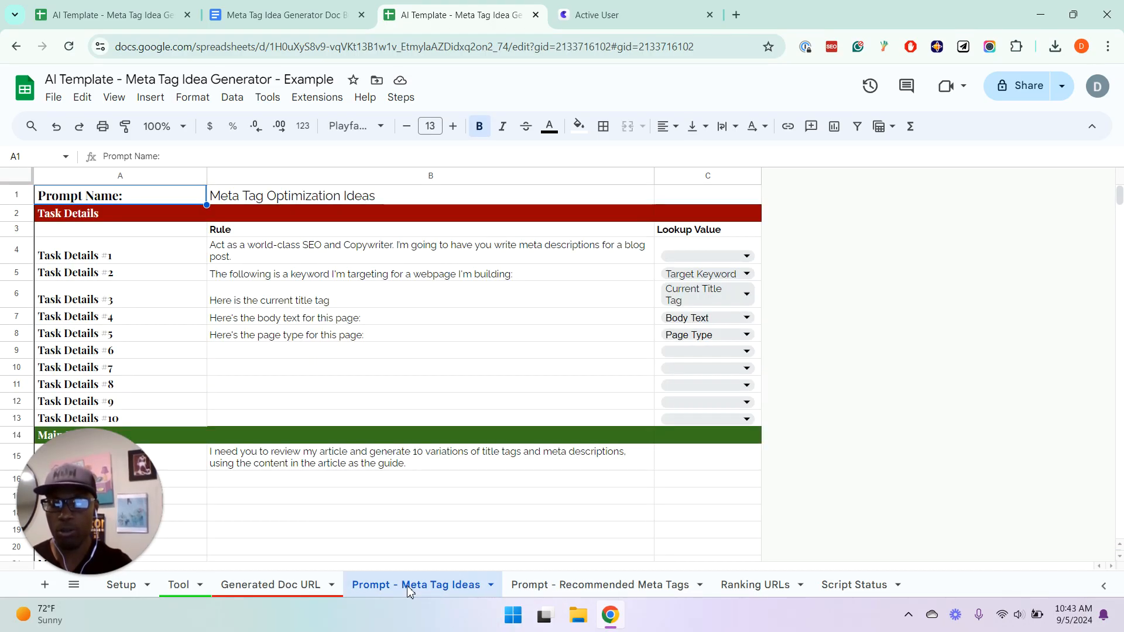
left_click(186, 592)
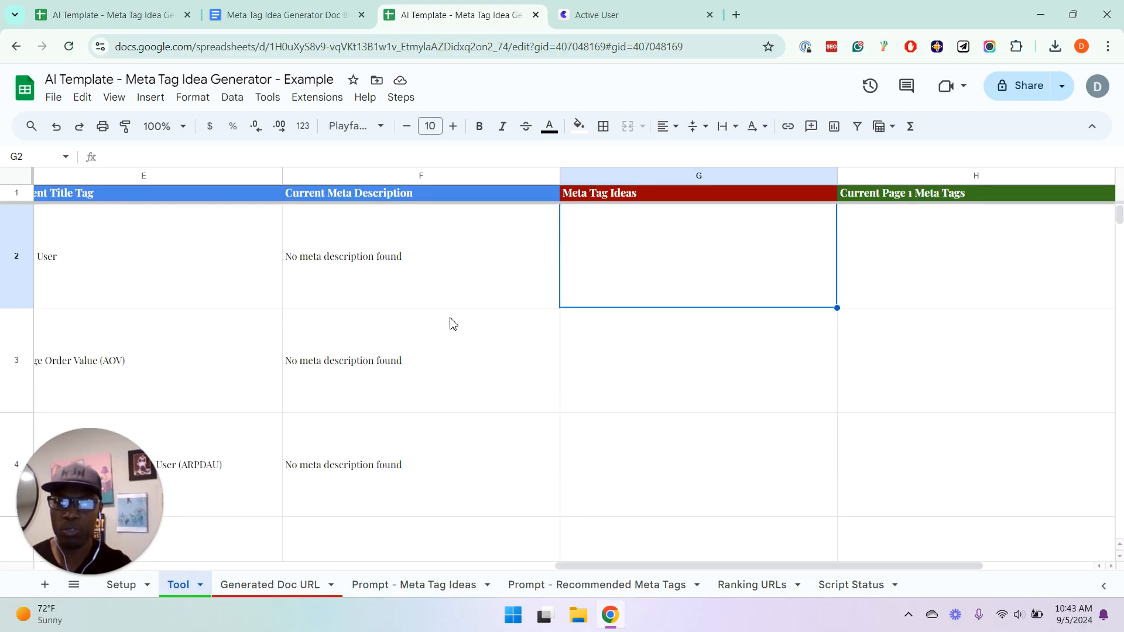
left_click(404, 97)
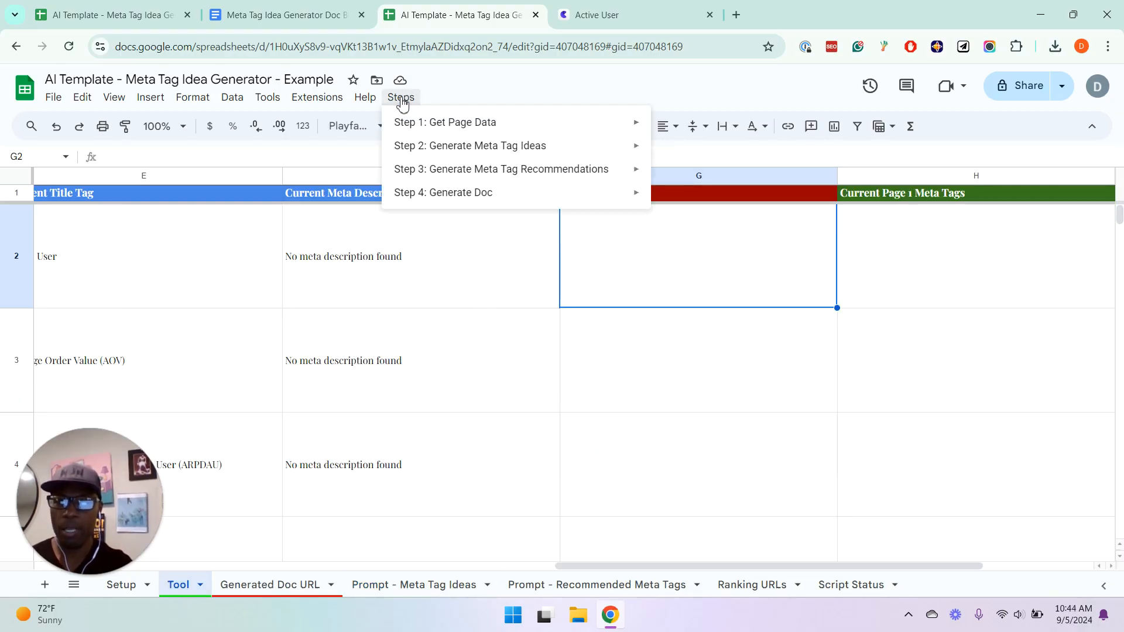
mouse_move(431, 147)
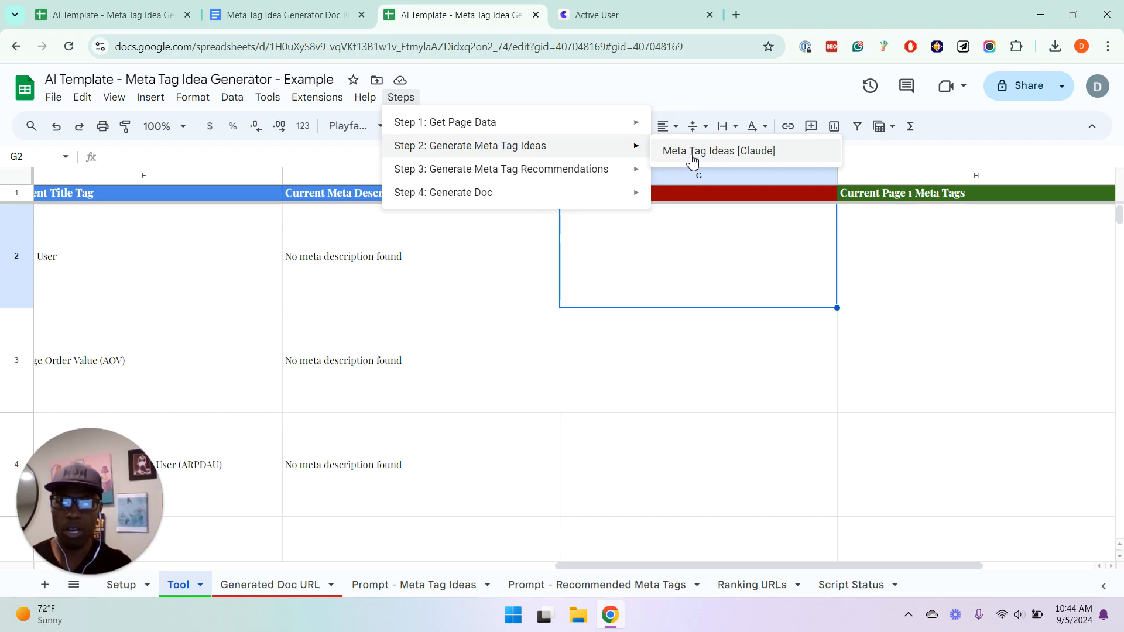
left_click(693, 155)
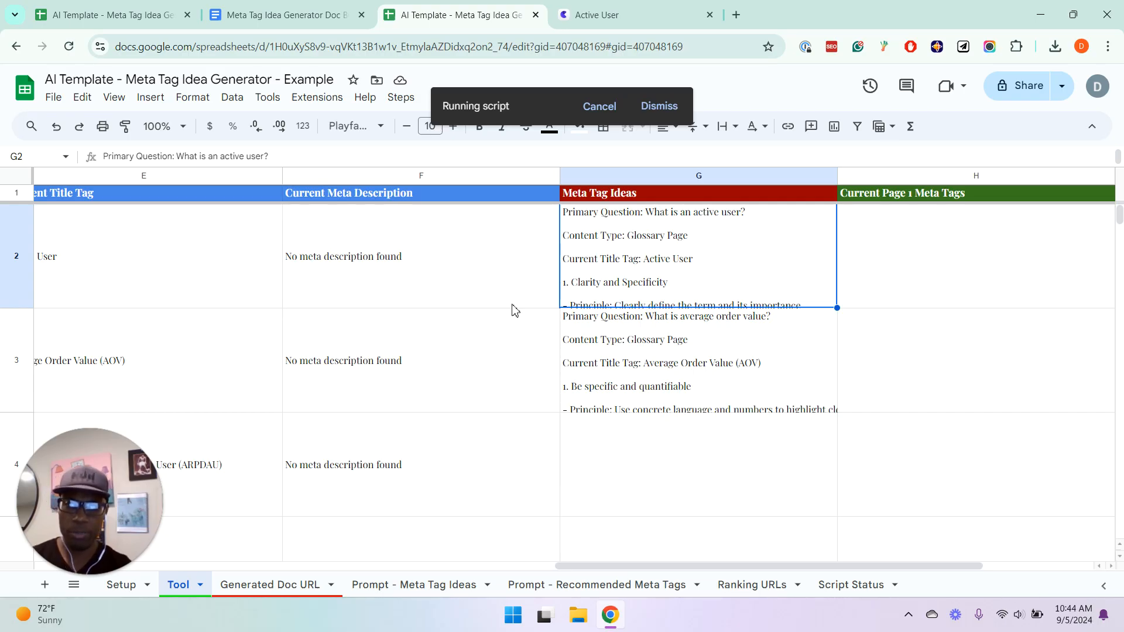
Read the generated Active User meta tag ideas in G2 through Quantifiable Metrics and Business Impact, and acknowledge the script's completion
double_click(684, 252)
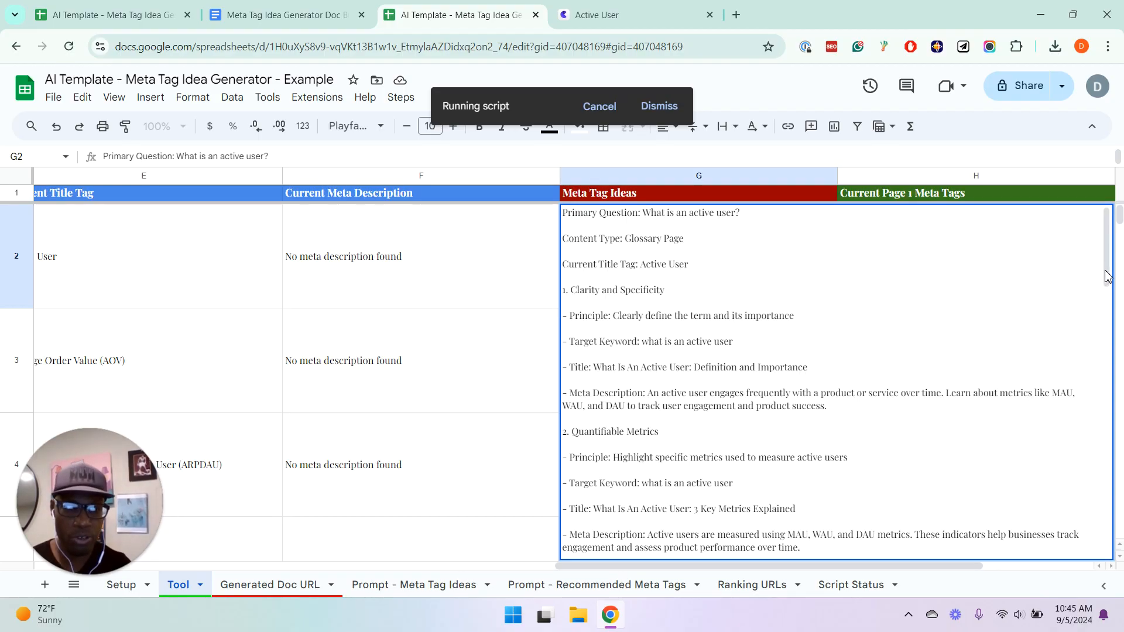
left_click_drag(1103, 278, 1049, 276)
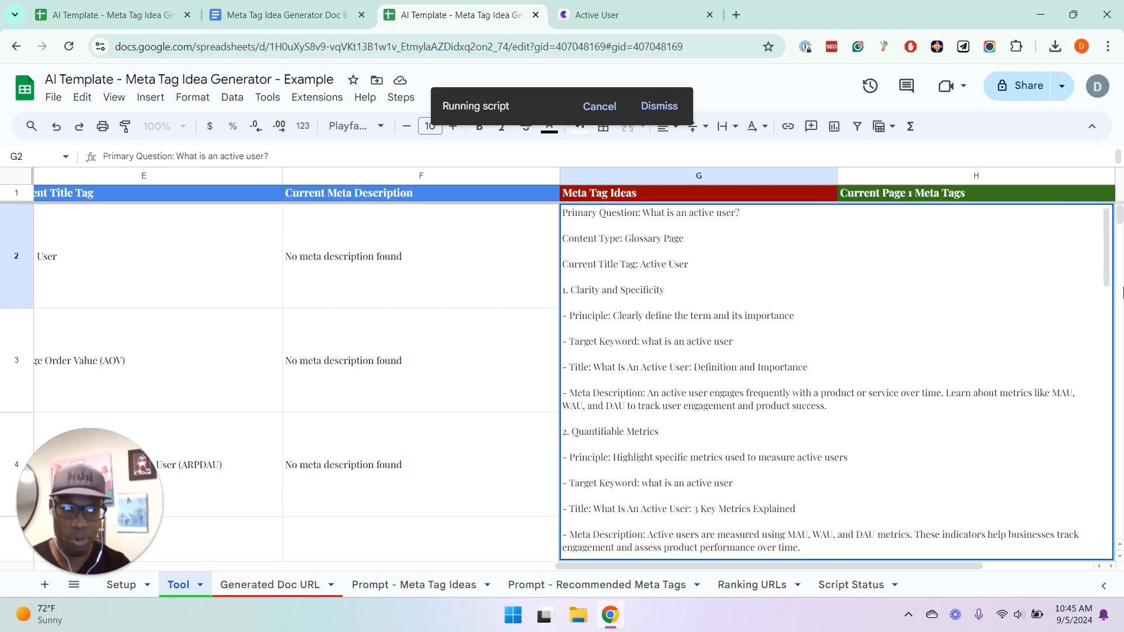
left_click_drag(1107, 271, 1107, 294)
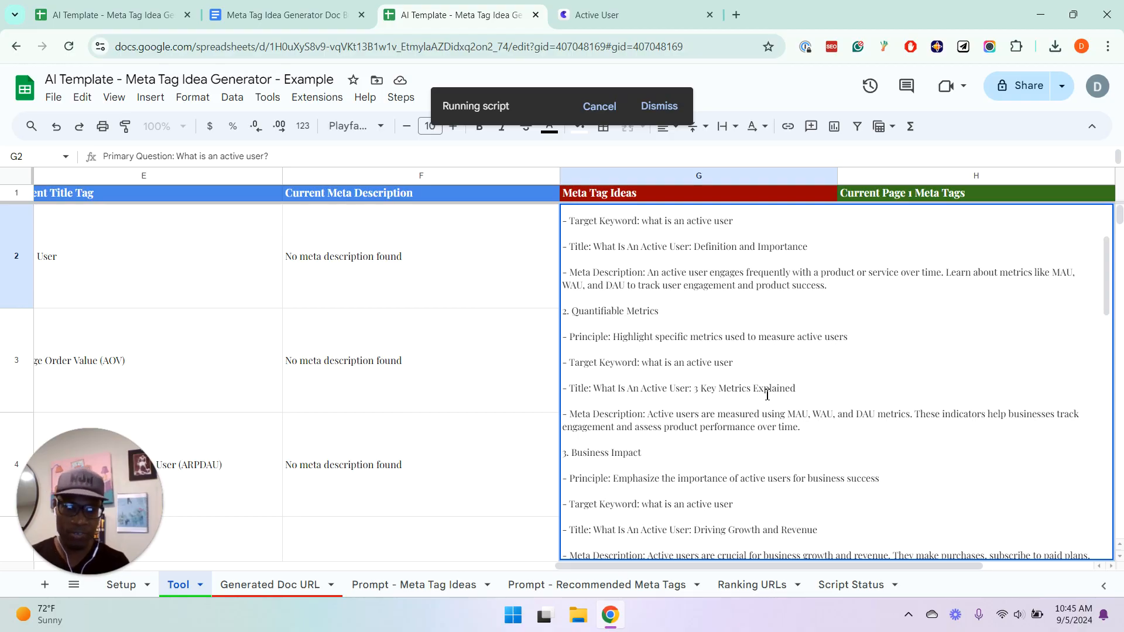
double_click(797, 416)
left_click(827, 418)
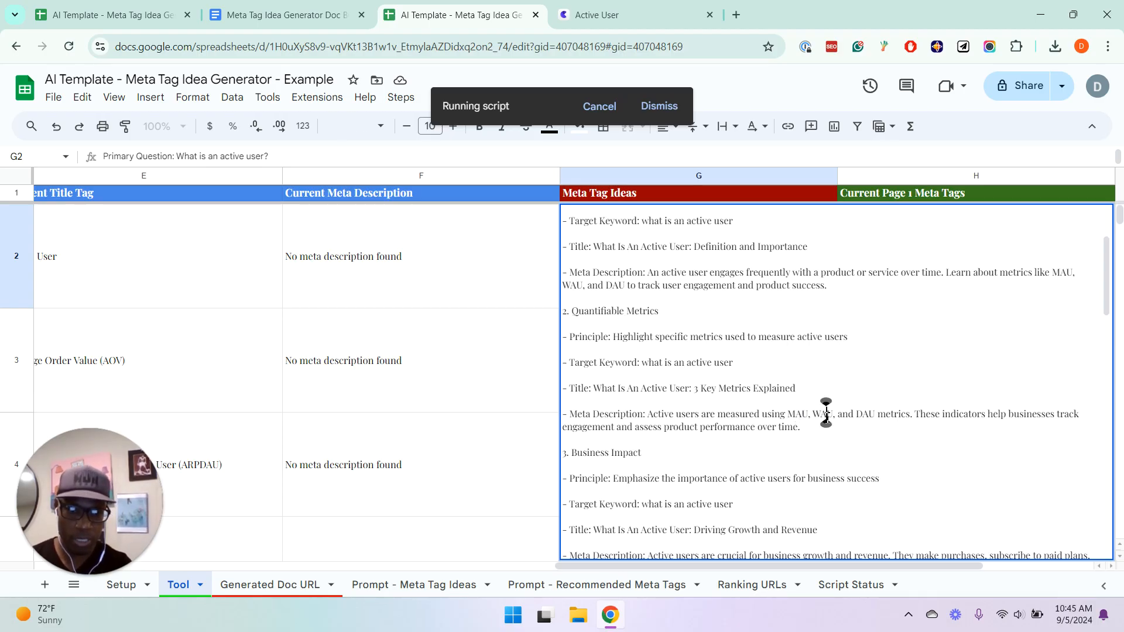
left_click(477, 346)
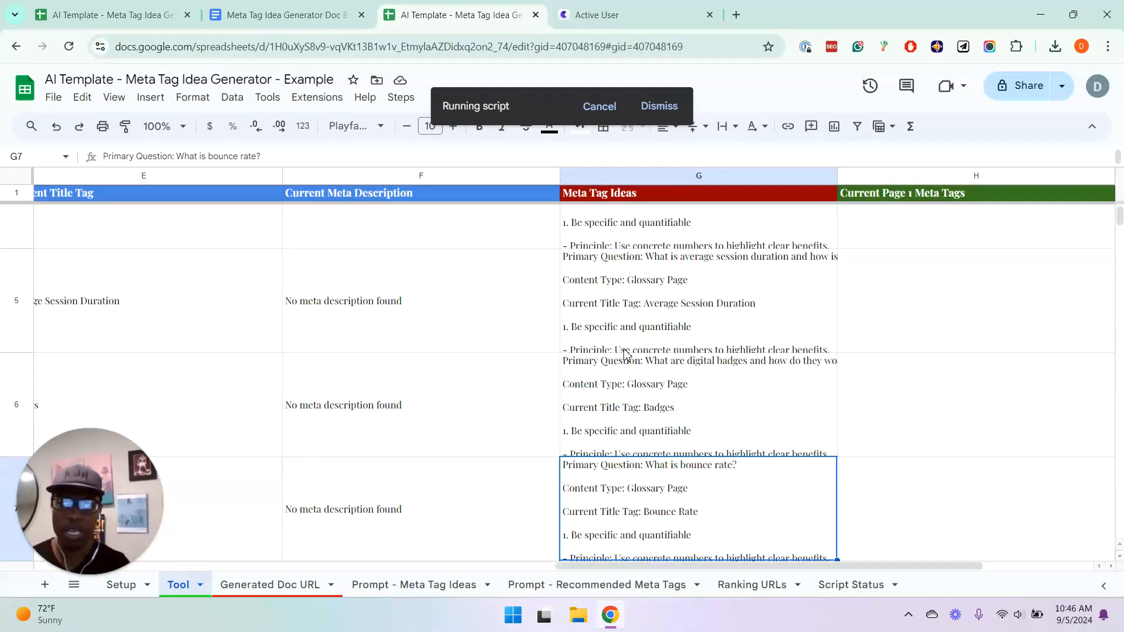
left_click(623, 346)
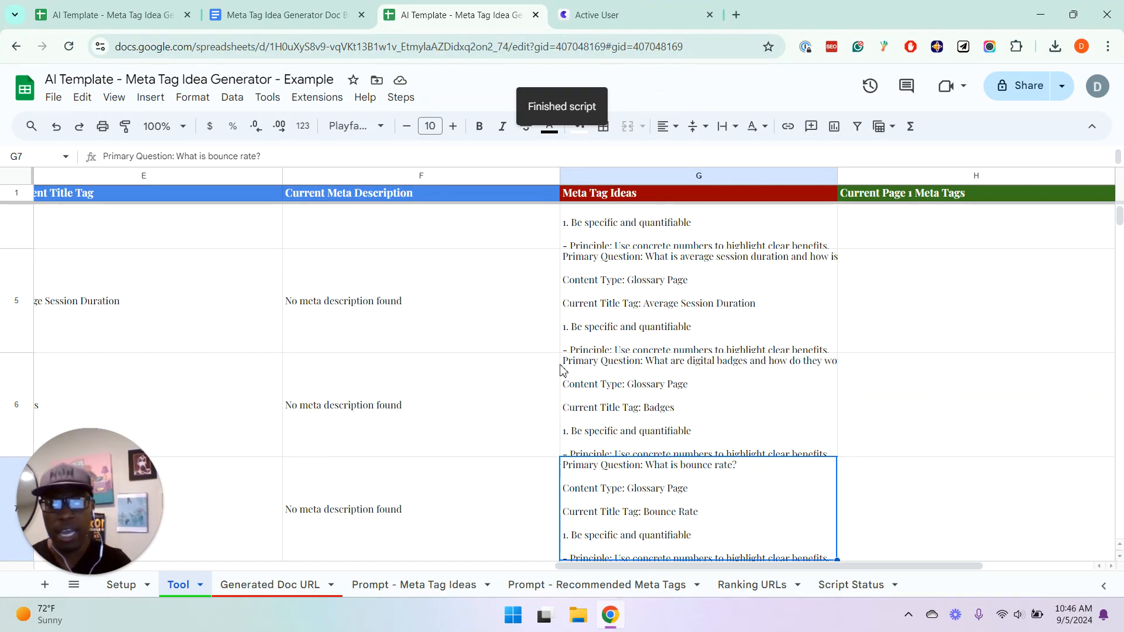
Review the Prompt - Meta Tag Ideas sheet again, then return to the Tool sheet and go up the Meta Tag Ideas column from Bounce Rate
left_click(415, 583)
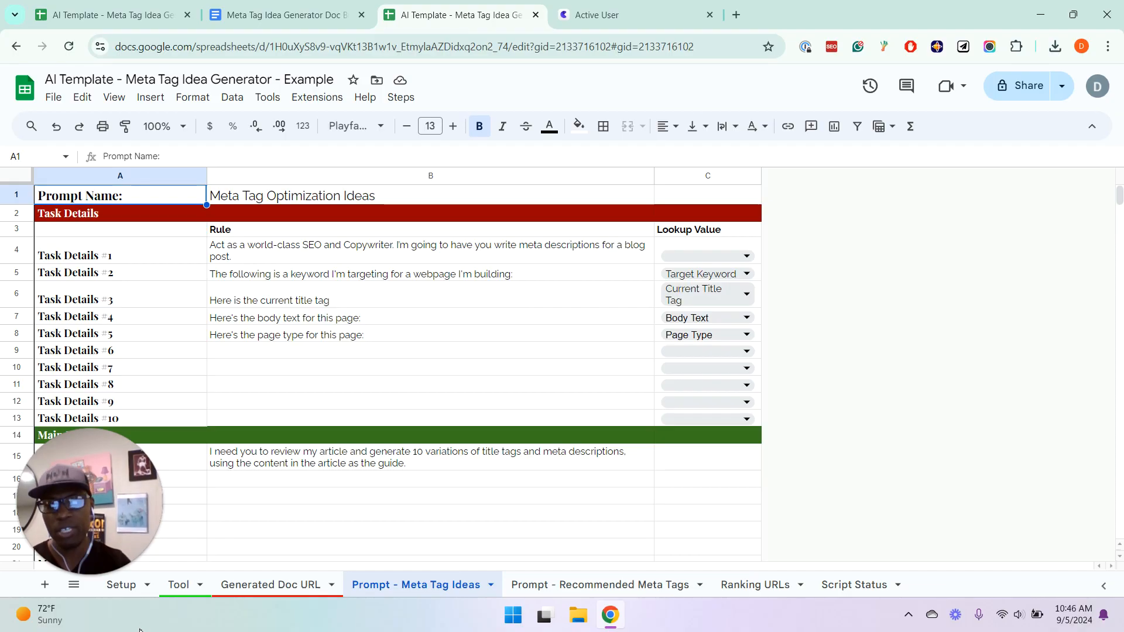
left_click(185, 589)
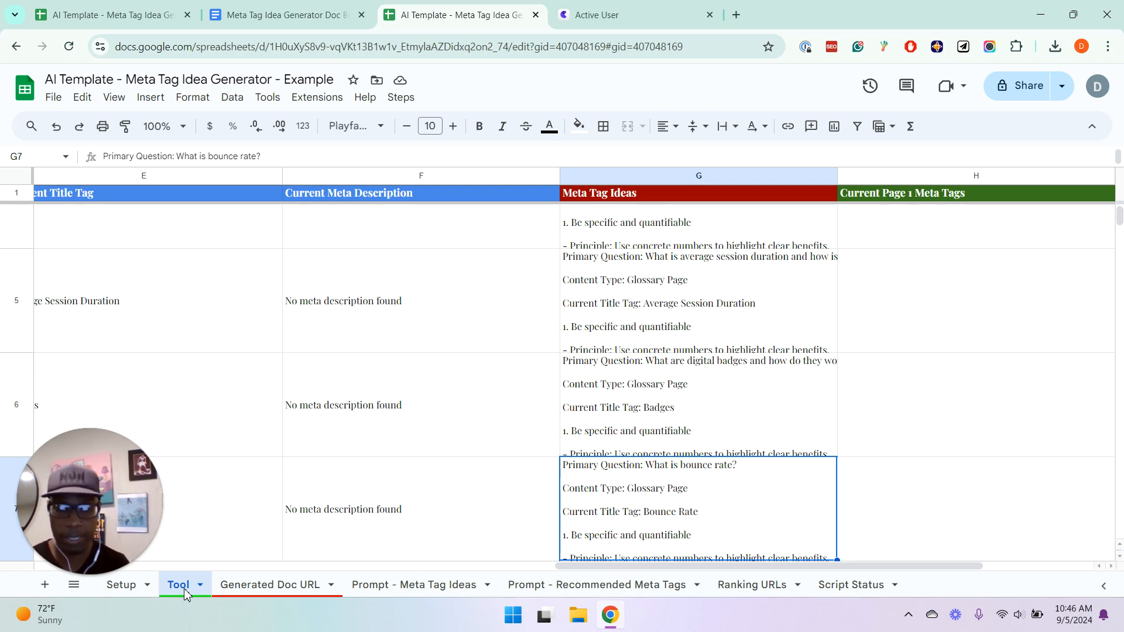
key("Down")
key("Up")
key("Up")
key("Up")
key("Up")
key("Up")
key("Up")
key("Up")
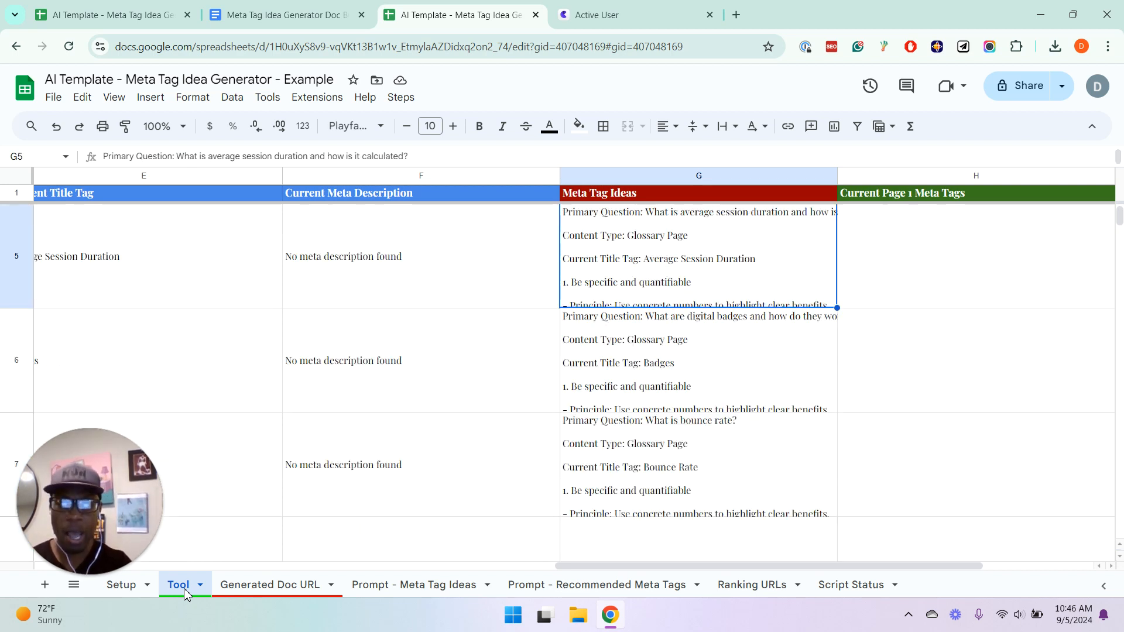
Look over the Current Page 1 Meta Tags and Recommended Meta Tags columns and their headers
key("Right")
key("Down")
key("Right")
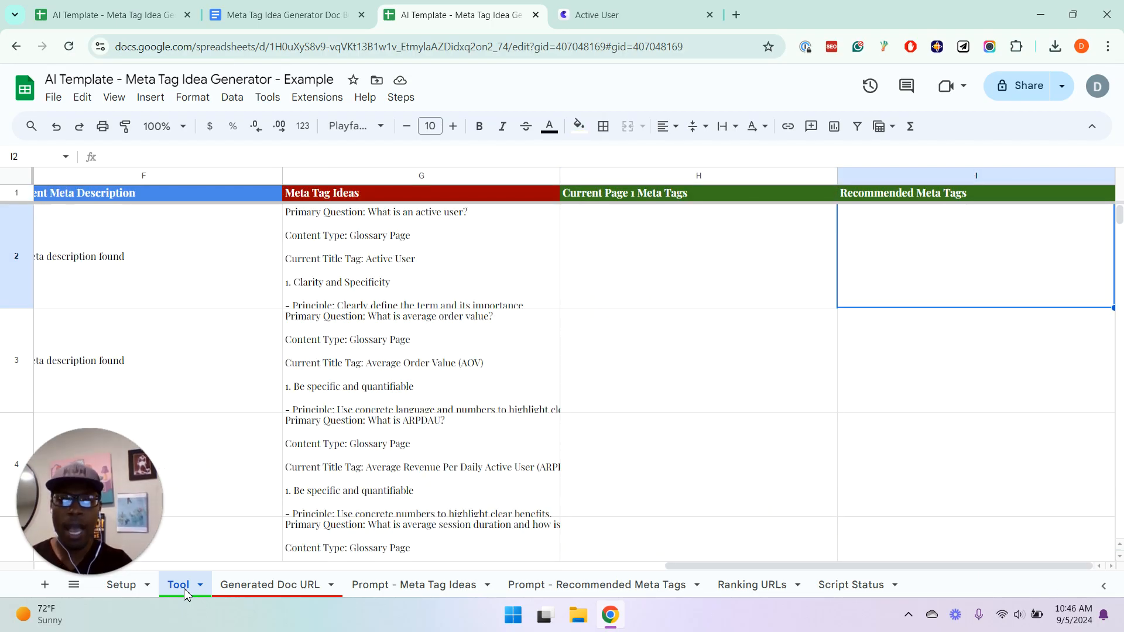
key("Left")
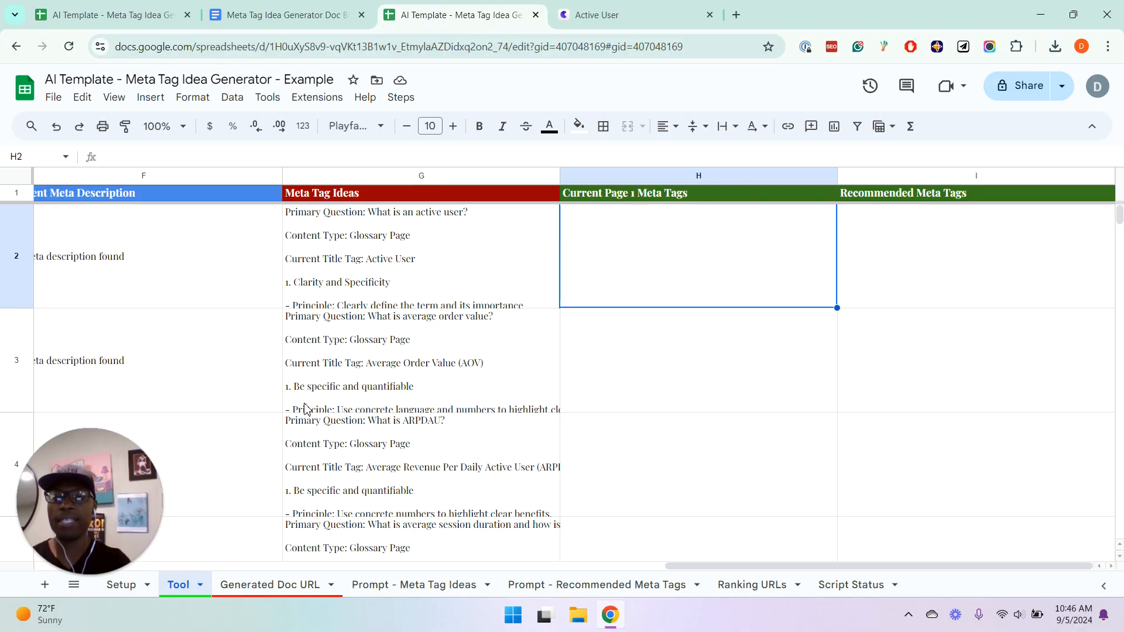
left_click(597, 200)
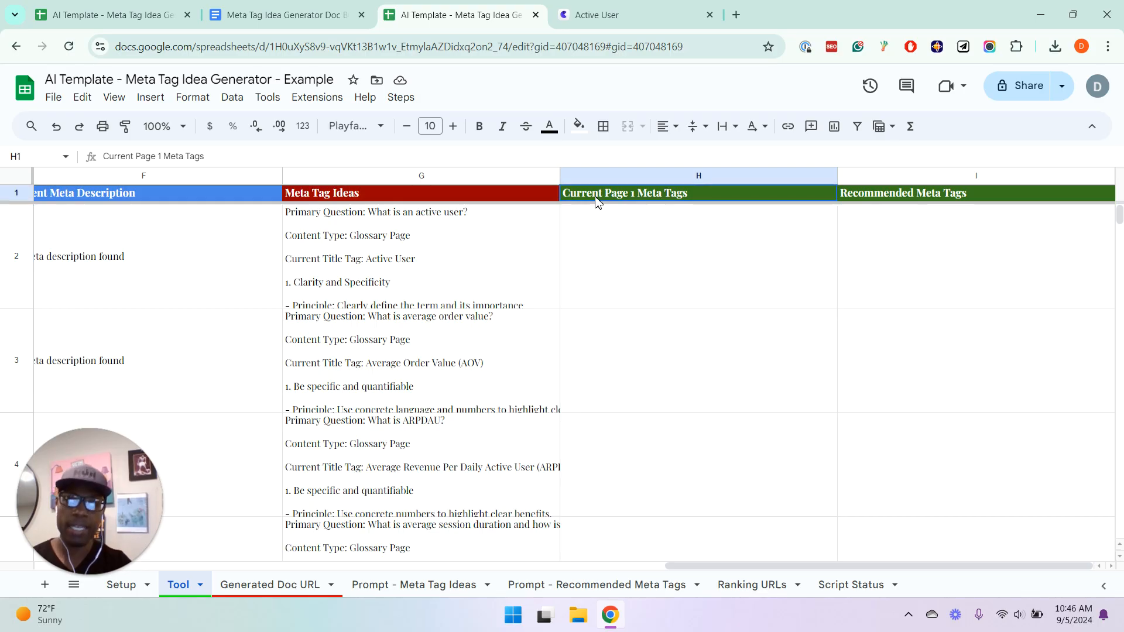
key("Right")
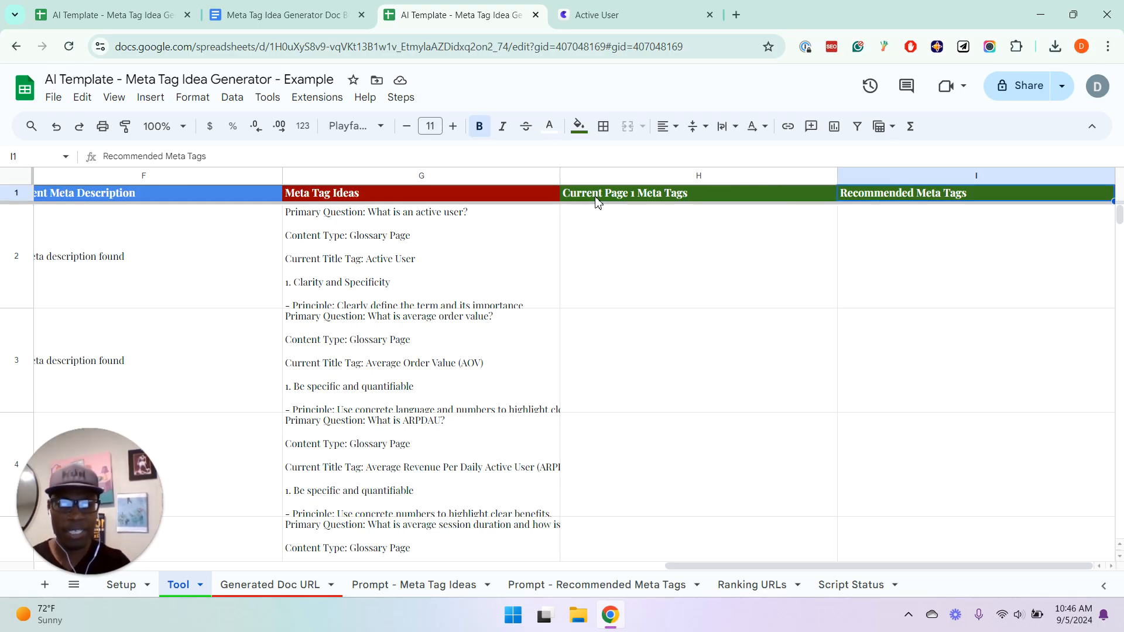
key("Left")
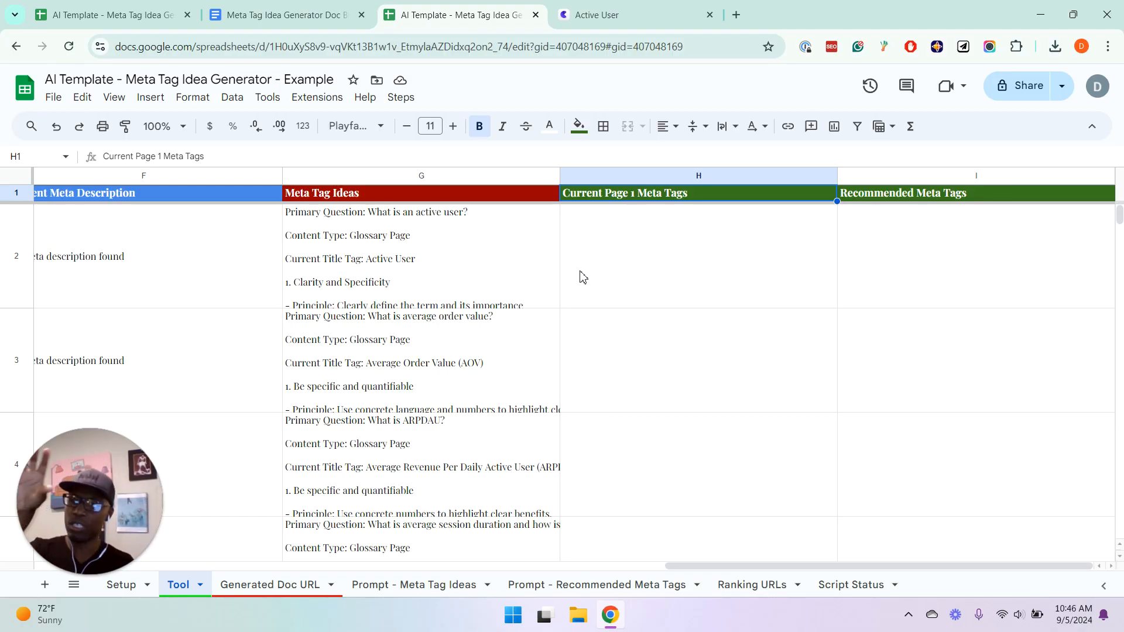
Run Get Ranking Mata Tags [DataForSEO] from Step 3: Generate Meta Tag Recommendations to fill the Current Page 1 Meta Tags column
left_click(410, 259)
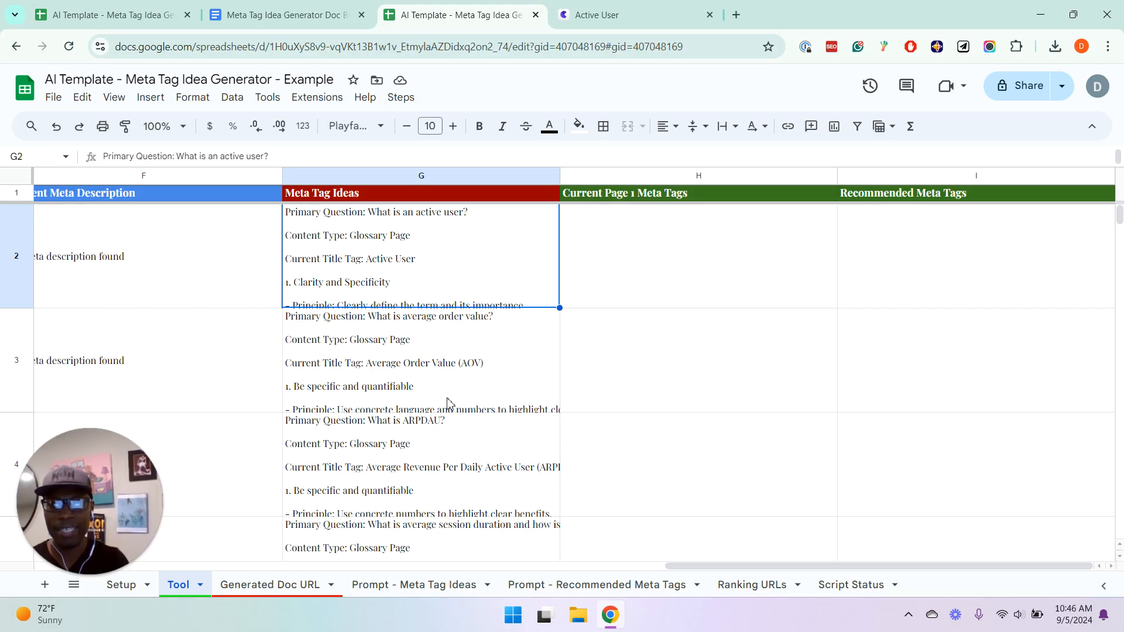
left_click(404, 107)
mouse_move(429, 168)
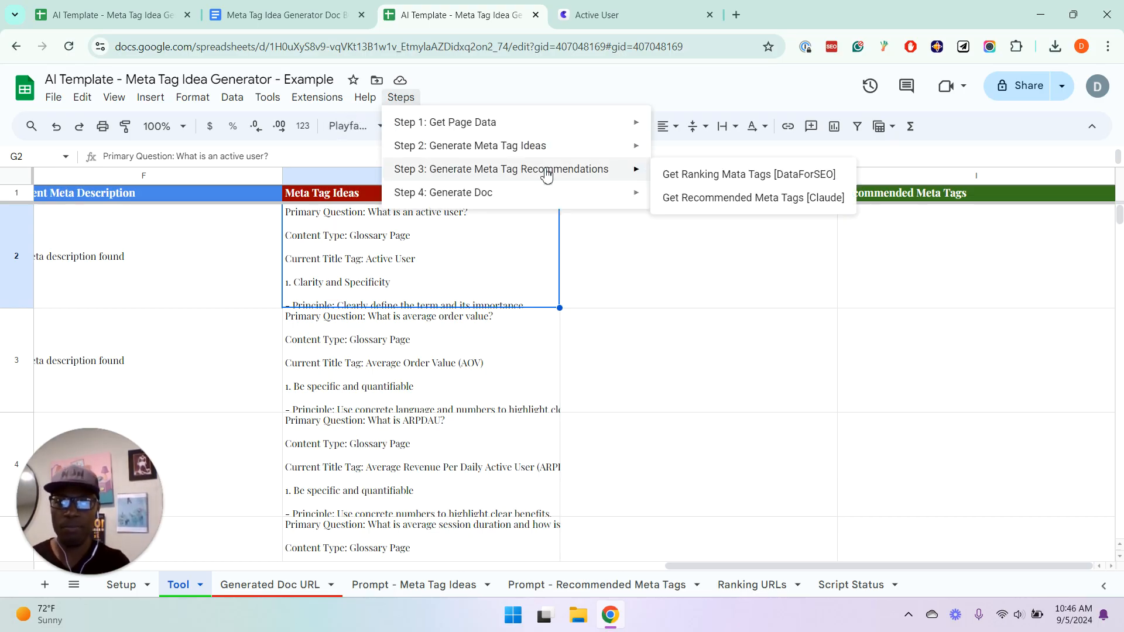
left_click(673, 186)
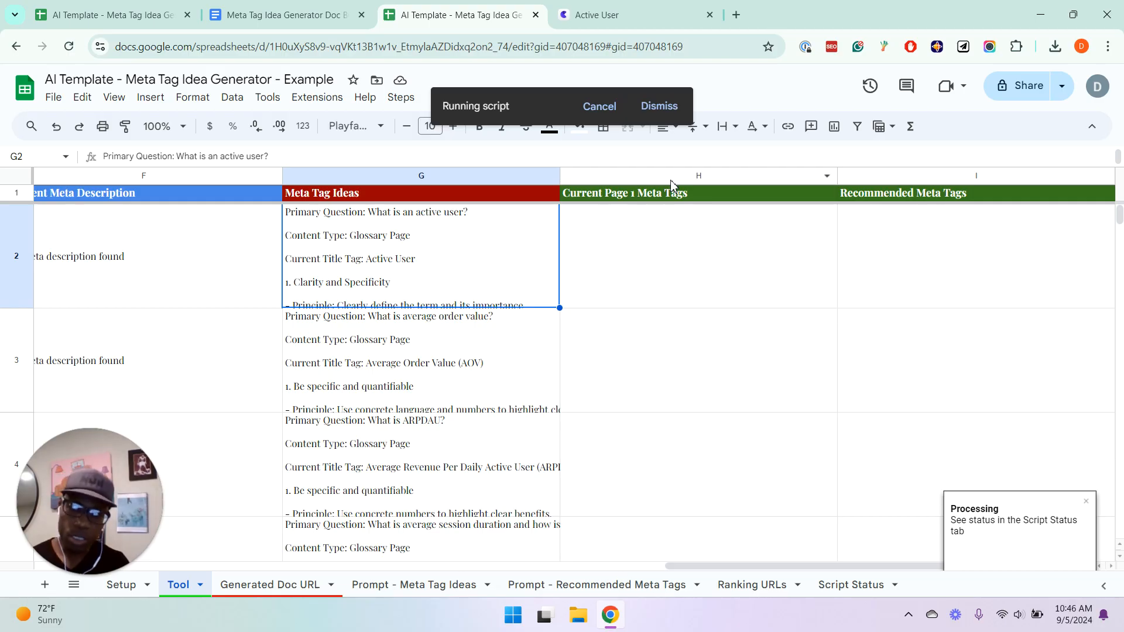
Check the Active User row from its target keyword across to Recommended Meta Tags while the script runs, and acknowledge its completion
key("Left")
key("Left")
key("Left")
key("Left")
key("Right")
key("Left")
key("Left")
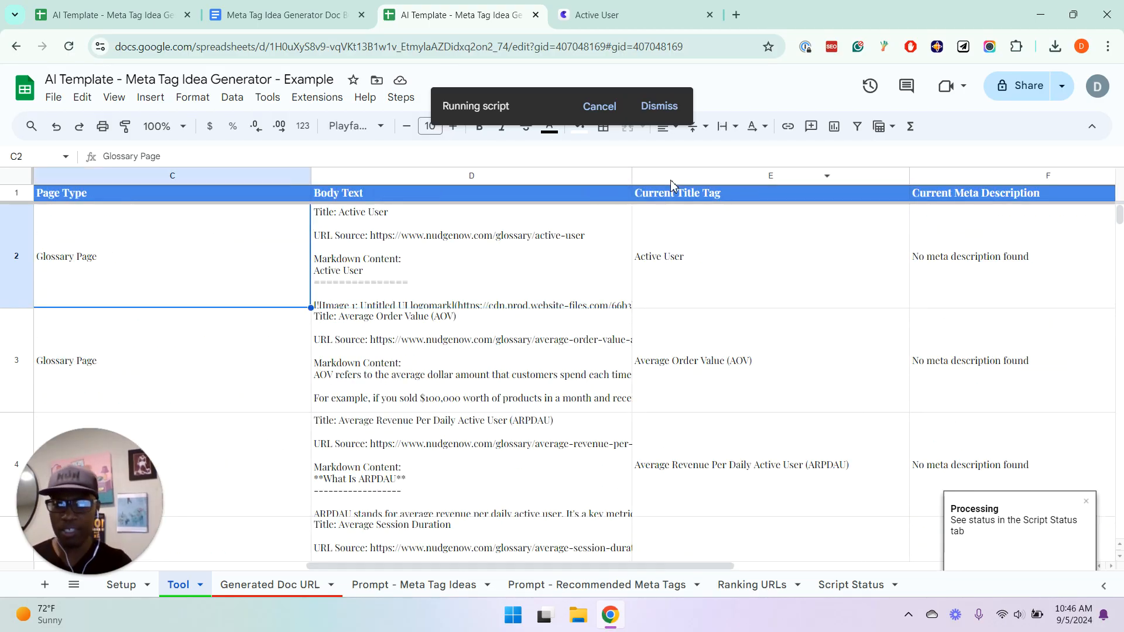
key("Left")
key("Right")
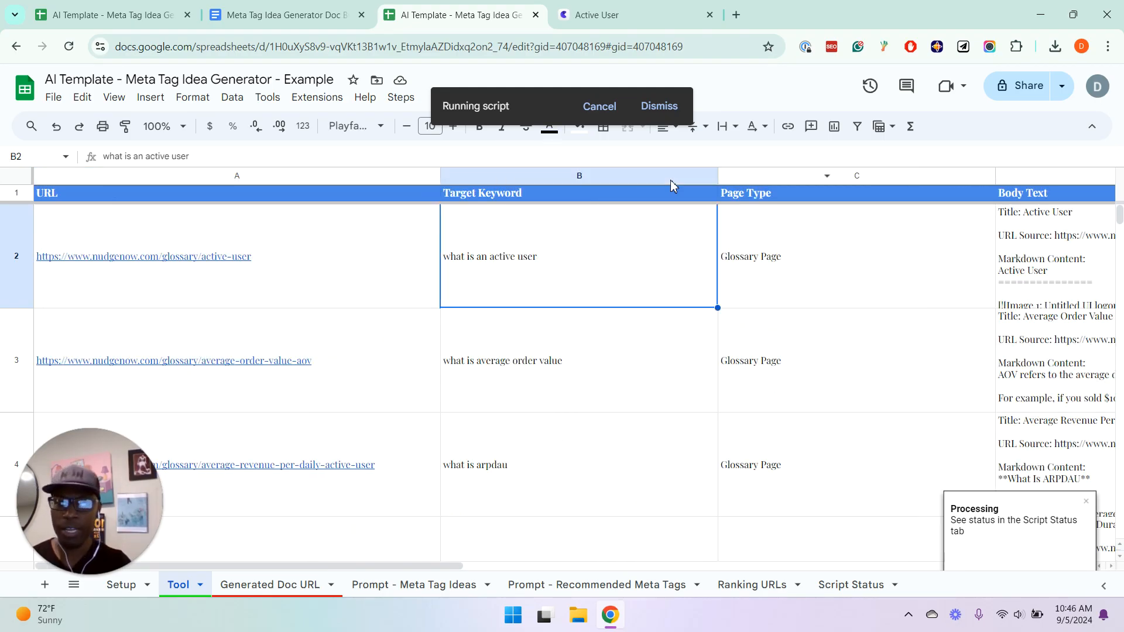
key("Right")
key("Right")
key("Right")
key("Right")
key("Right")
key("Right")
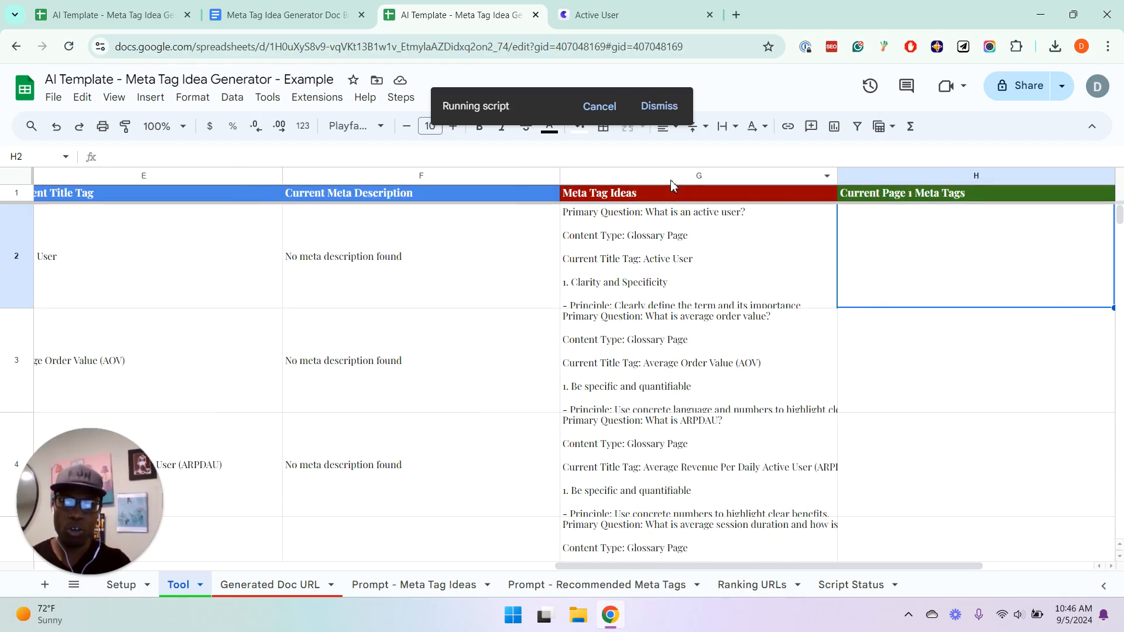
key("Right")
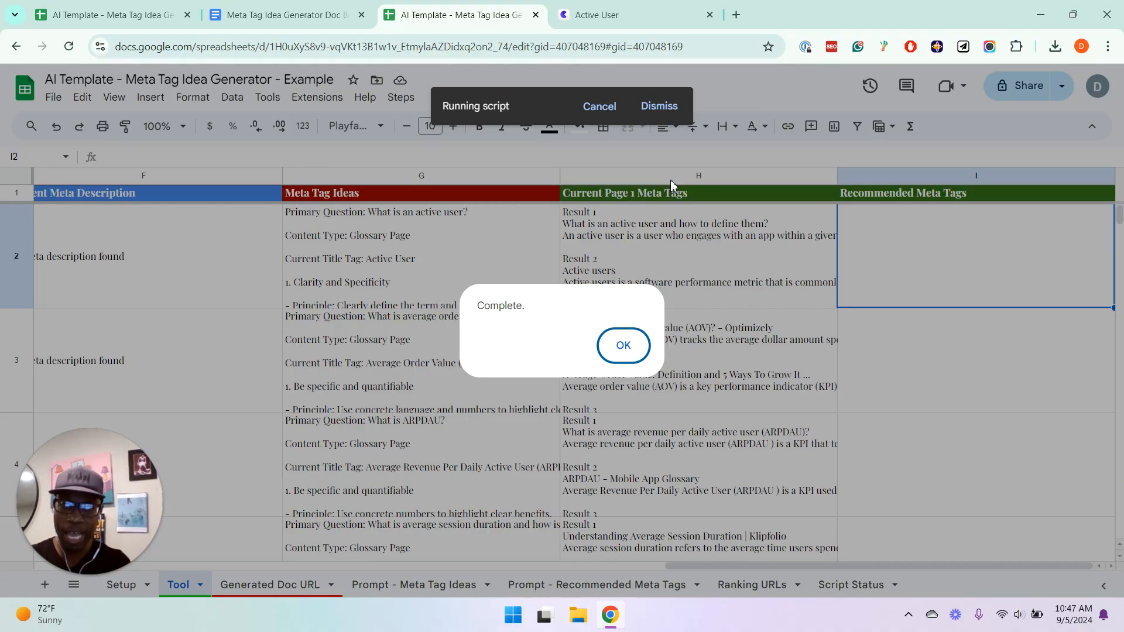
left_click(623, 344)
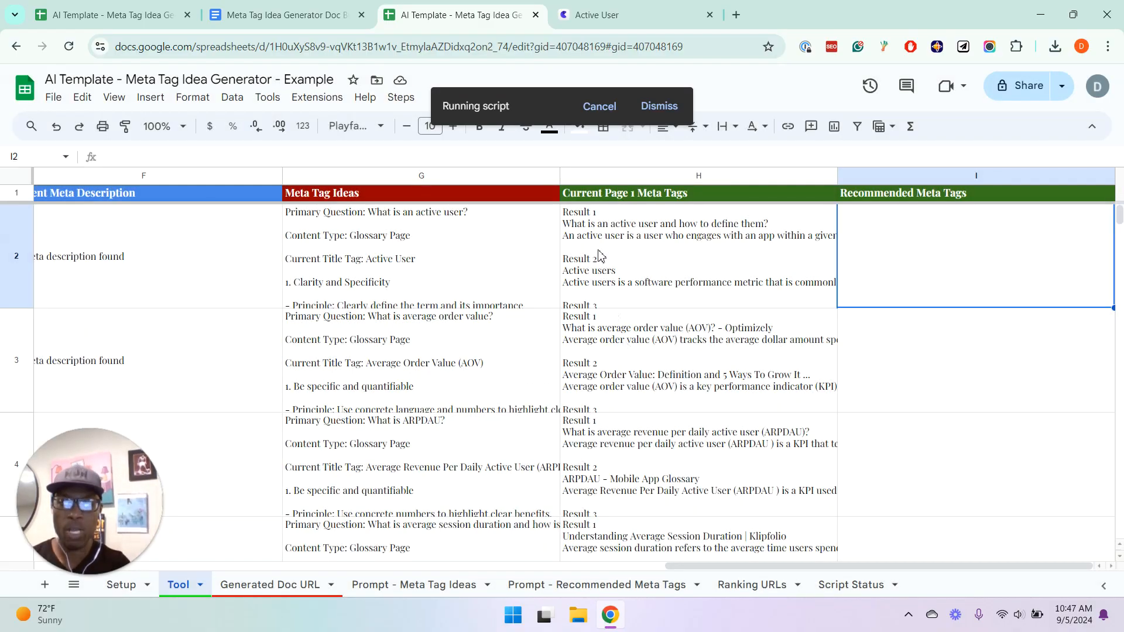
Open the Active User entry under Current Page 1 Meta Tags in H2, read the ranking results, and leave the cell
left_click(602, 252)
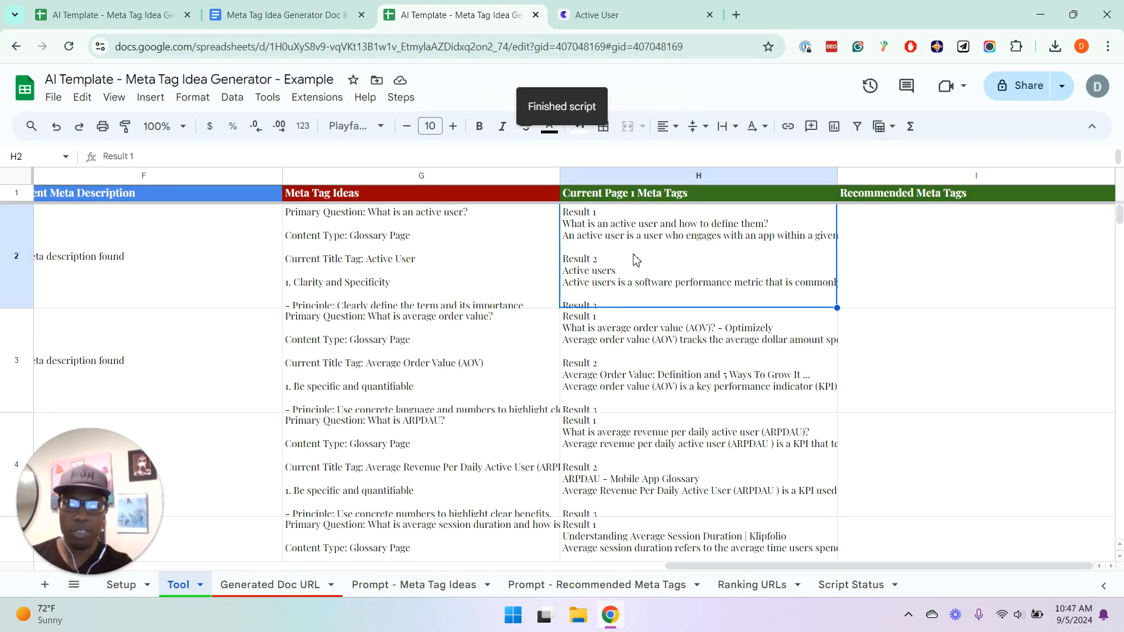
double_click(593, 239)
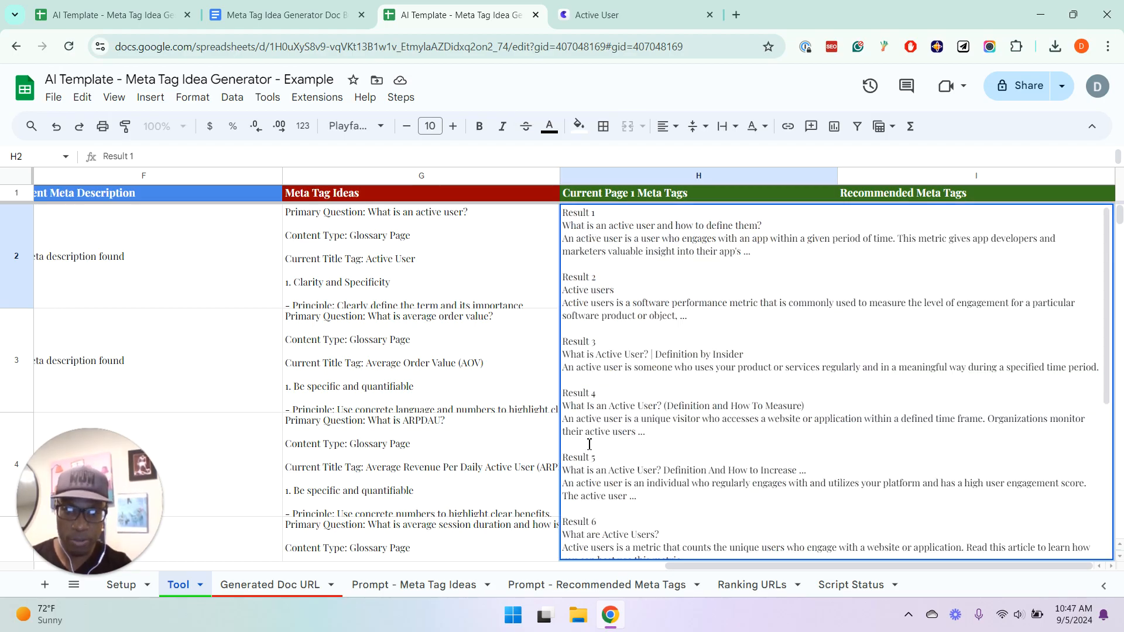
left_click(487, 363)
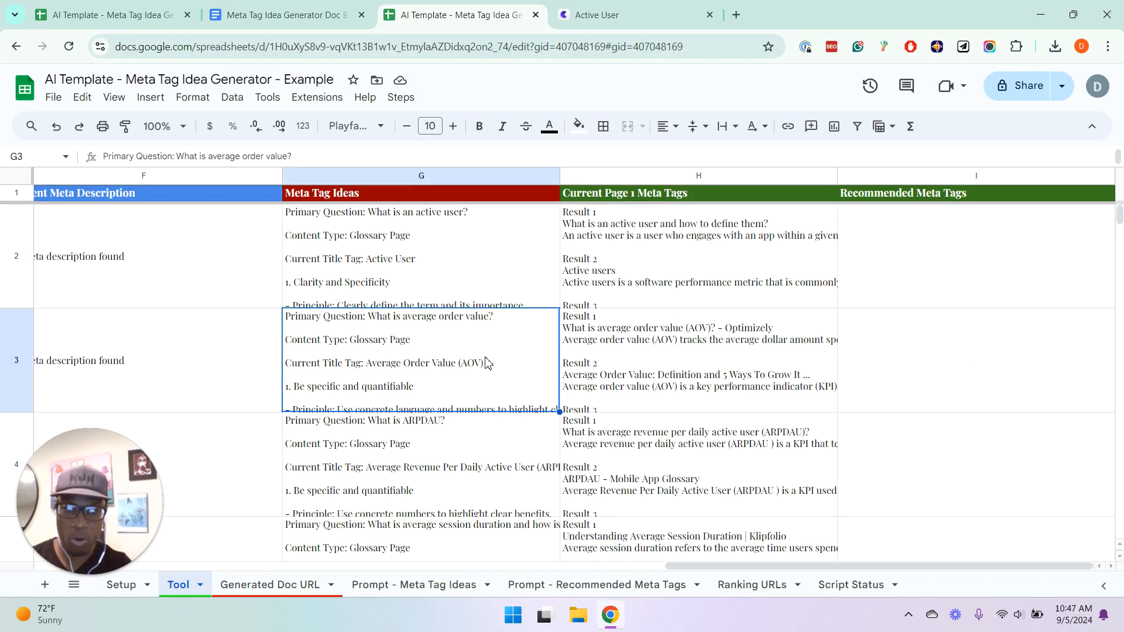
Open the Ranking URLs sheet and go to the first ranking result for "what is an active user"
left_click(757, 585)
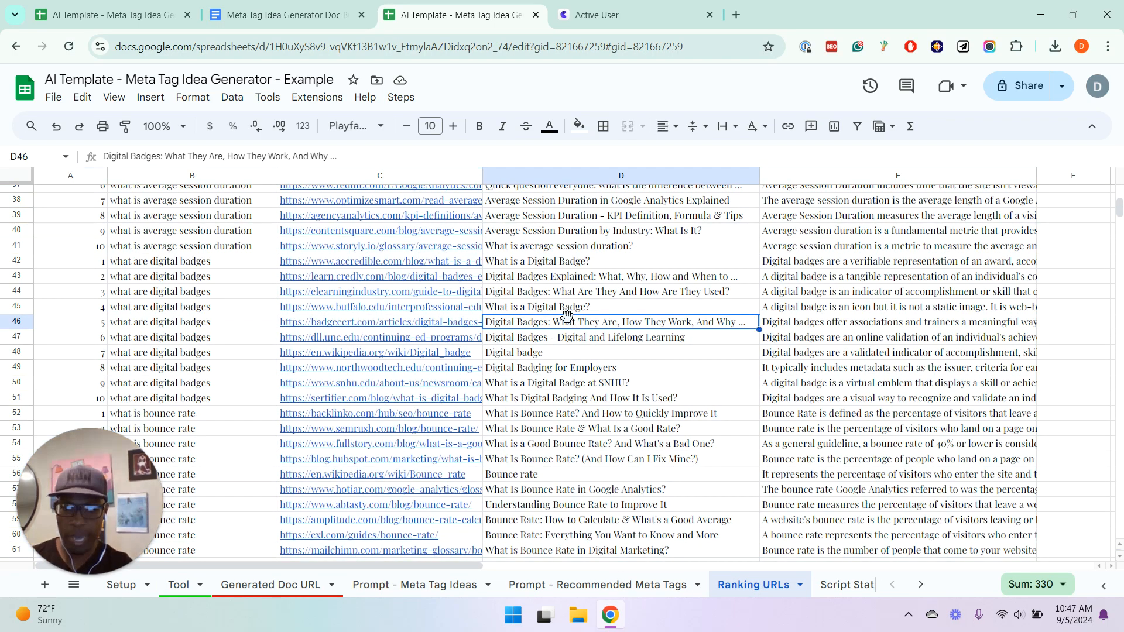
key("ctrl+Up")
key("Down")
key("Left")
key("Left")
key("Left")
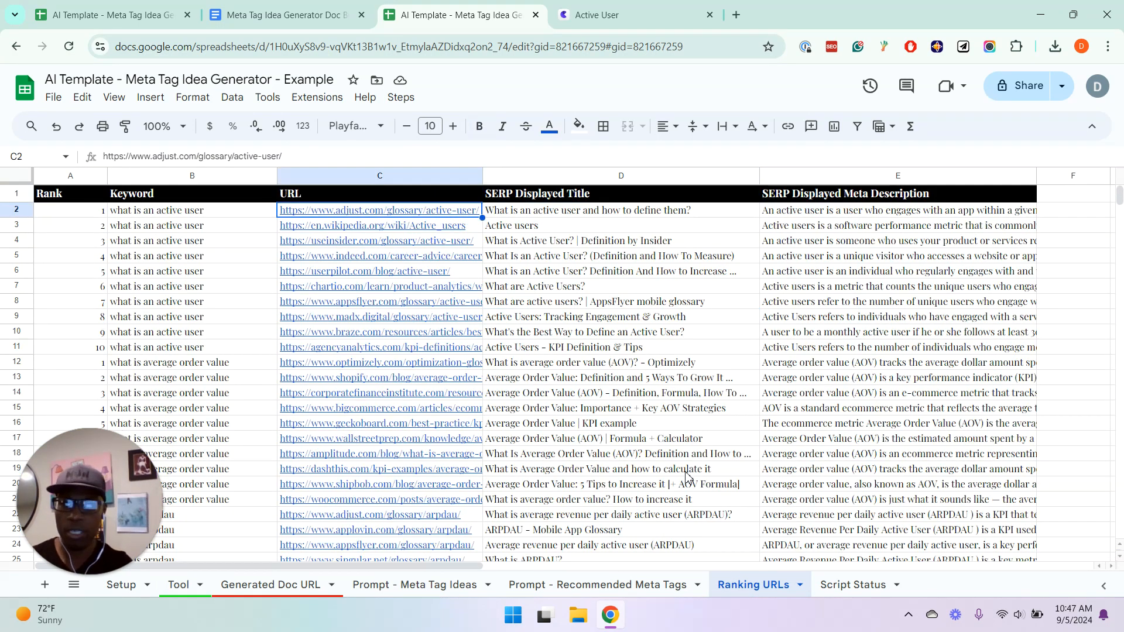
Look over the ranking URLs, SERP displayed titles and meta descriptions listed for "what is an active user"
key("Down")
key("Right")
key("Right")
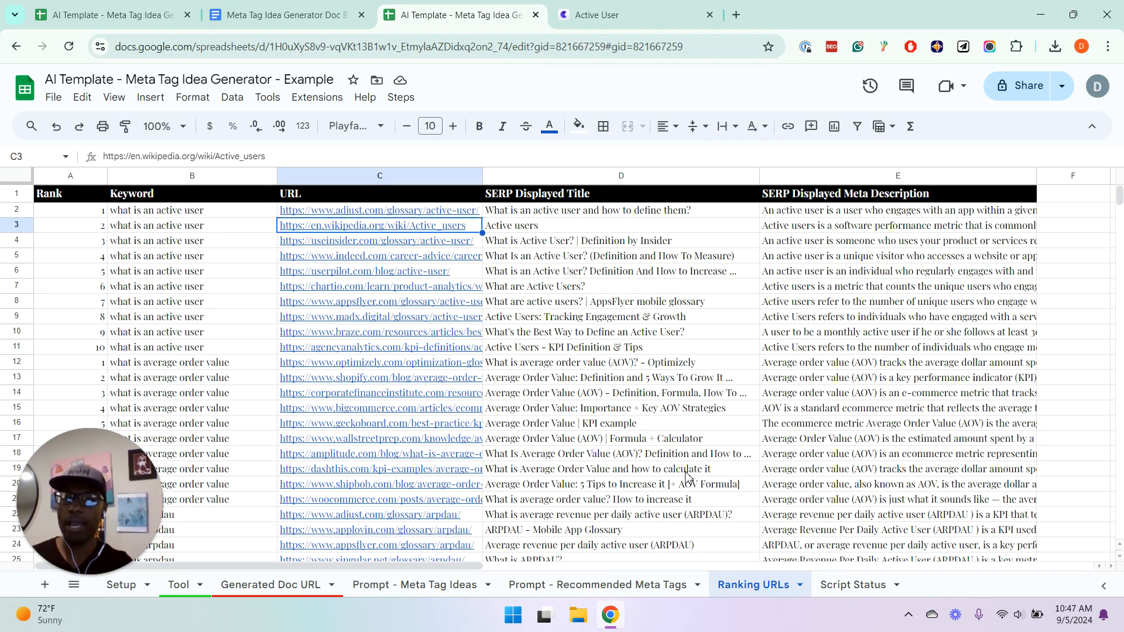
key("Down")
key("Down")
key("Down")
key("Down")
key("Down")
key("Down")
key("Right")
key("Down")
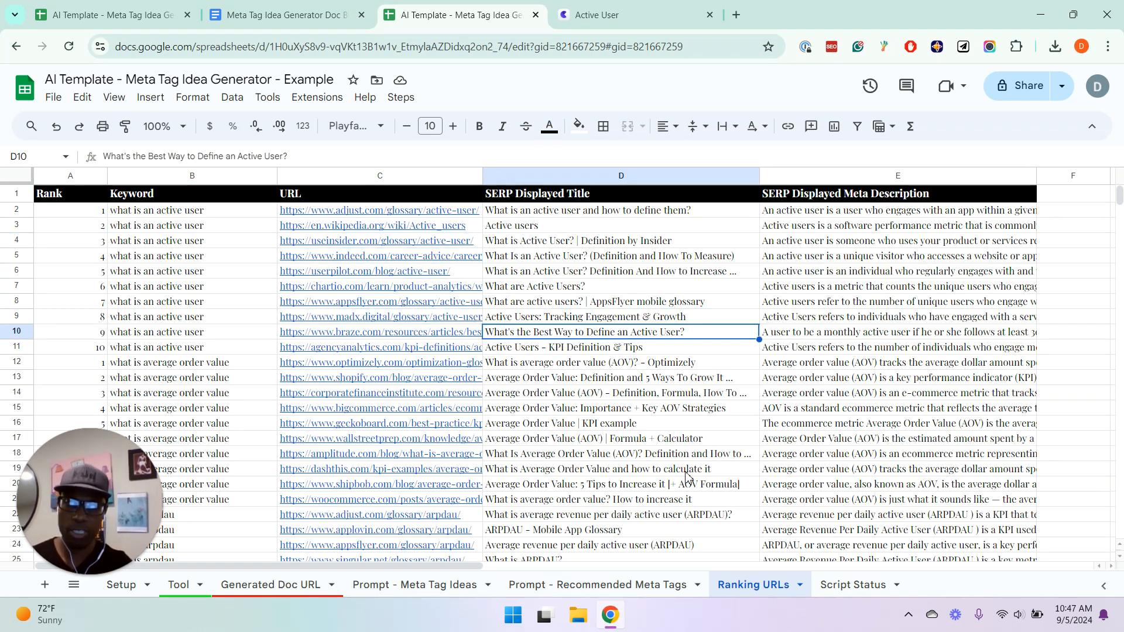
key("Right")
key("Left")
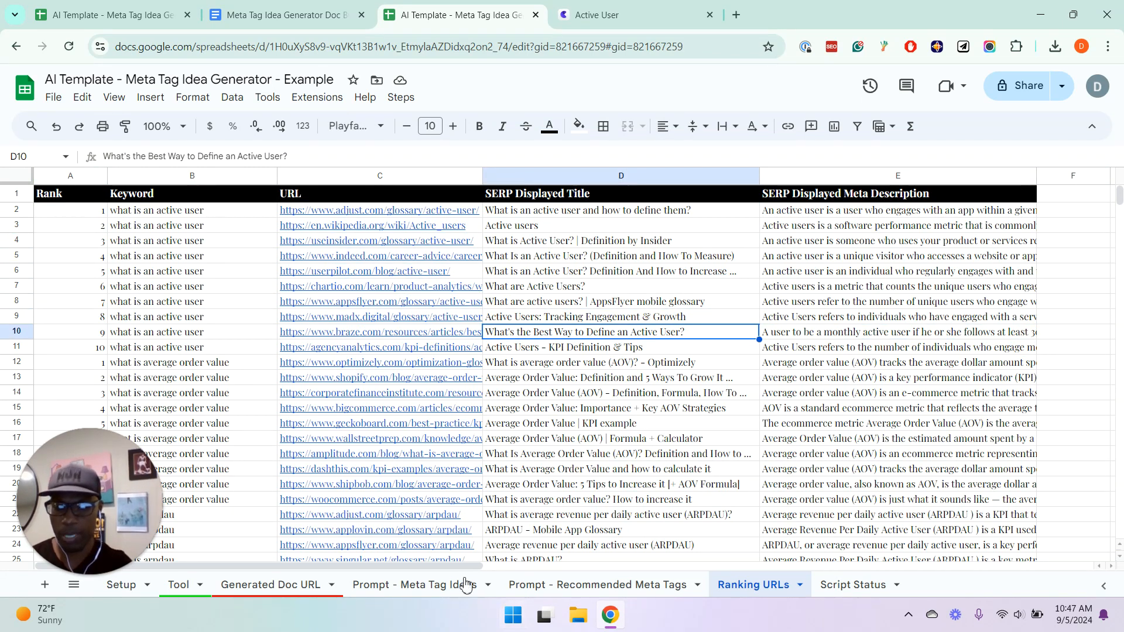
From I2 on the Tool sheet, run Get Recommended Meta Tags [Claude] from Step 3: Generate Meta Tag Recommendations
left_click(180, 585)
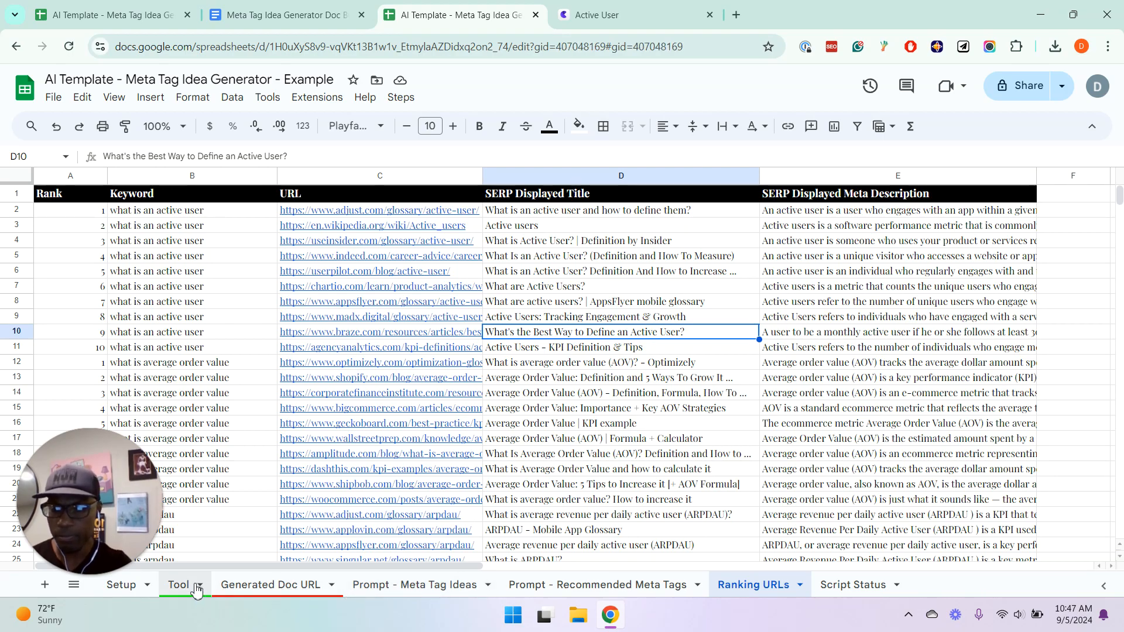
left_click(846, 271)
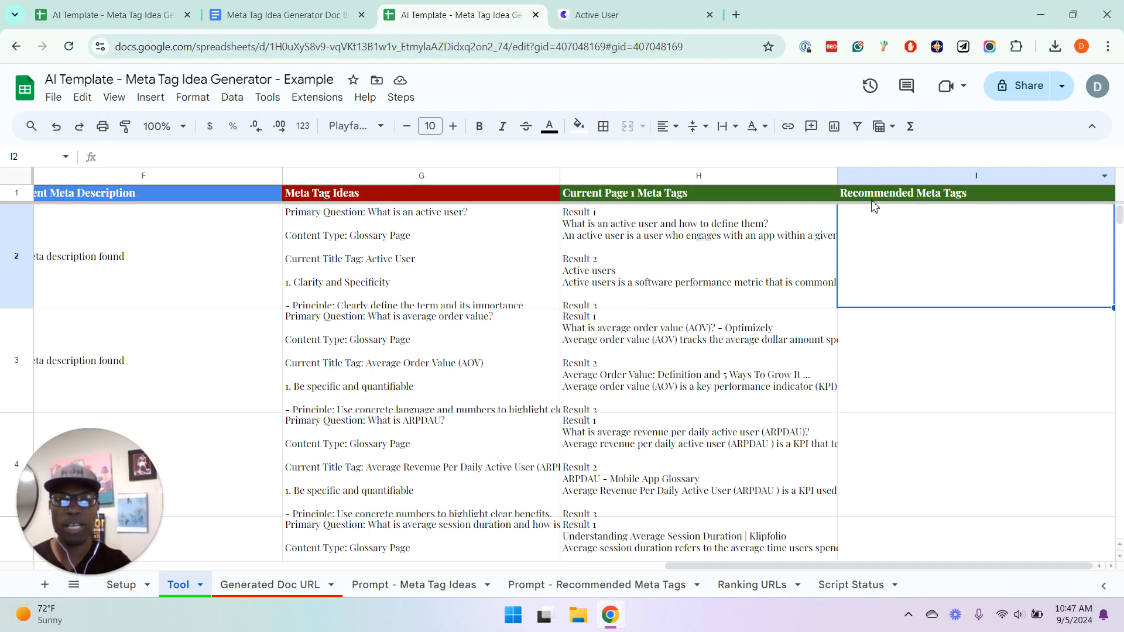
left_click_drag(387, 253, 832, 274)
left_click(924, 271)
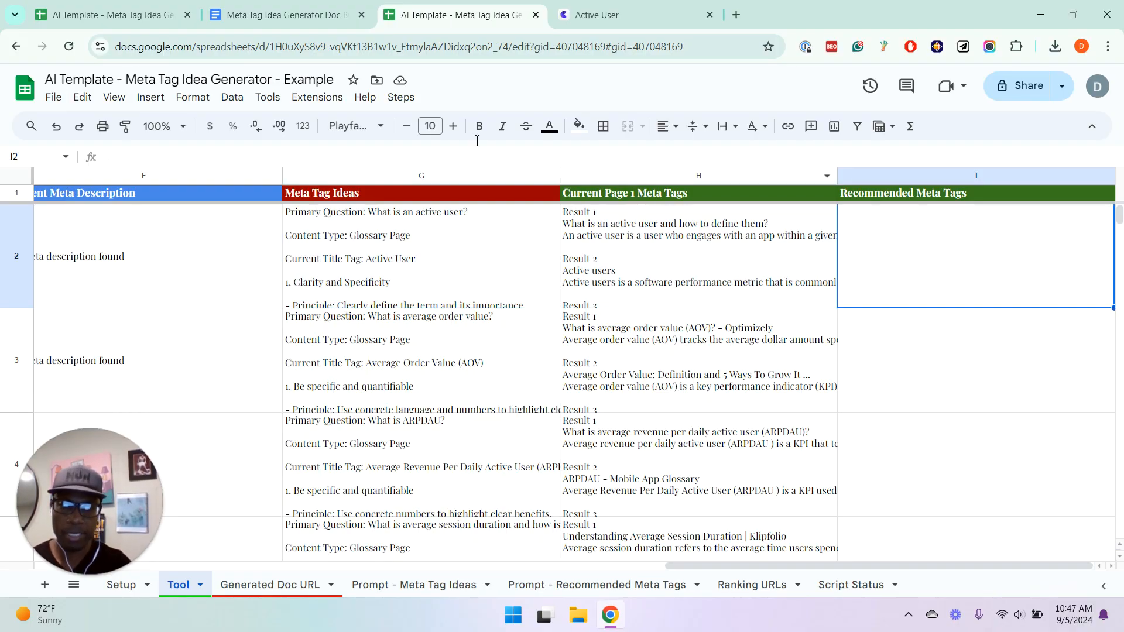
left_click(403, 98)
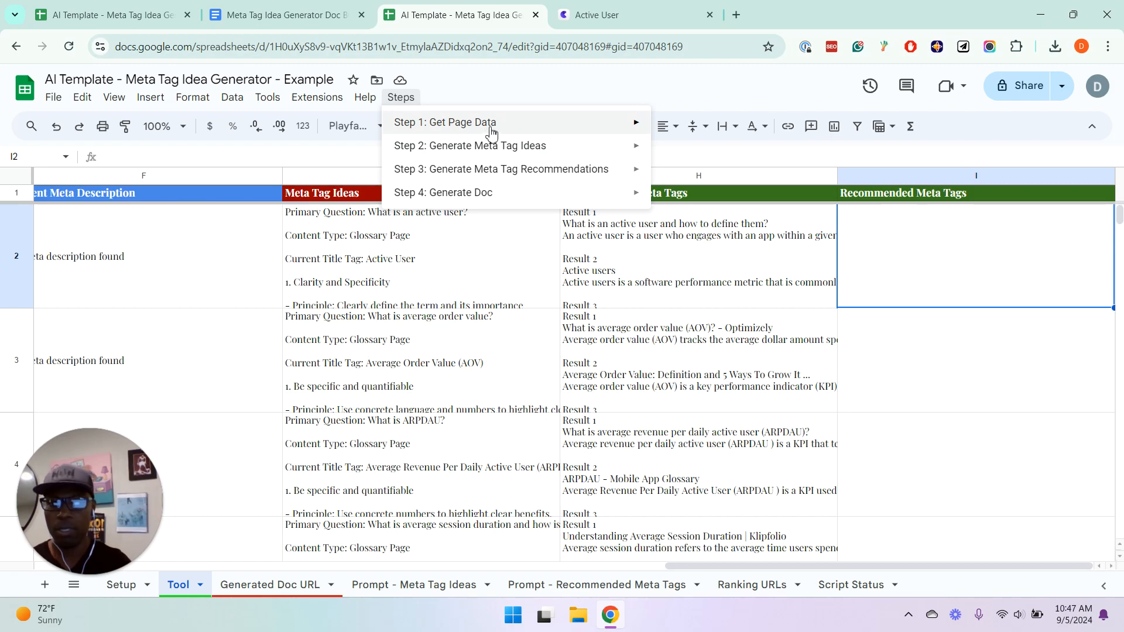
mouse_move(493, 173)
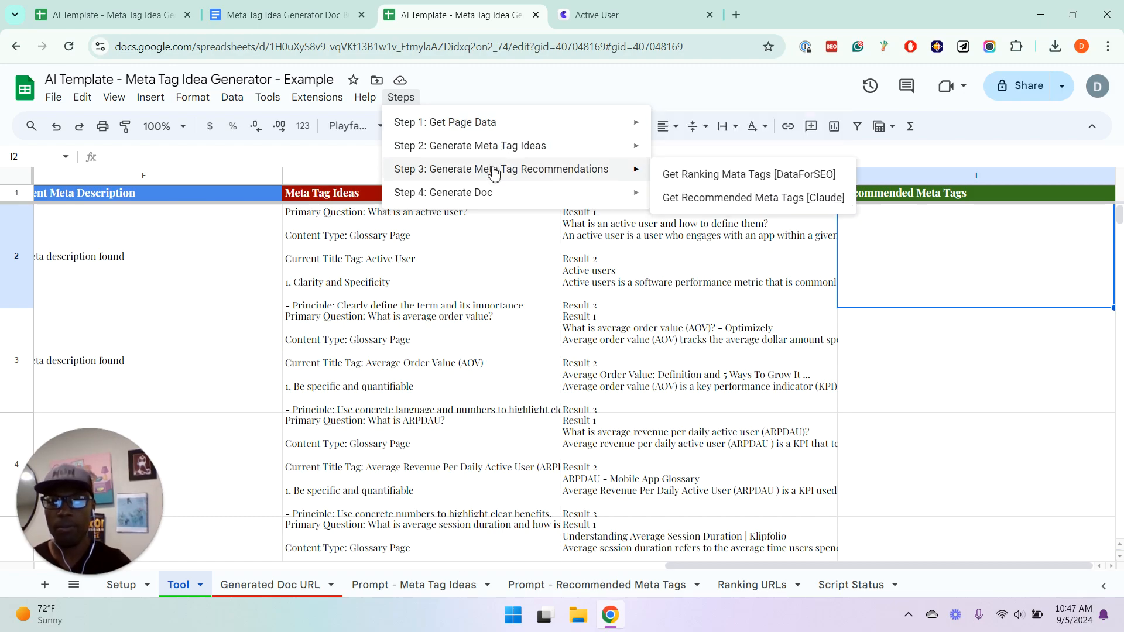
left_click(709, 199)
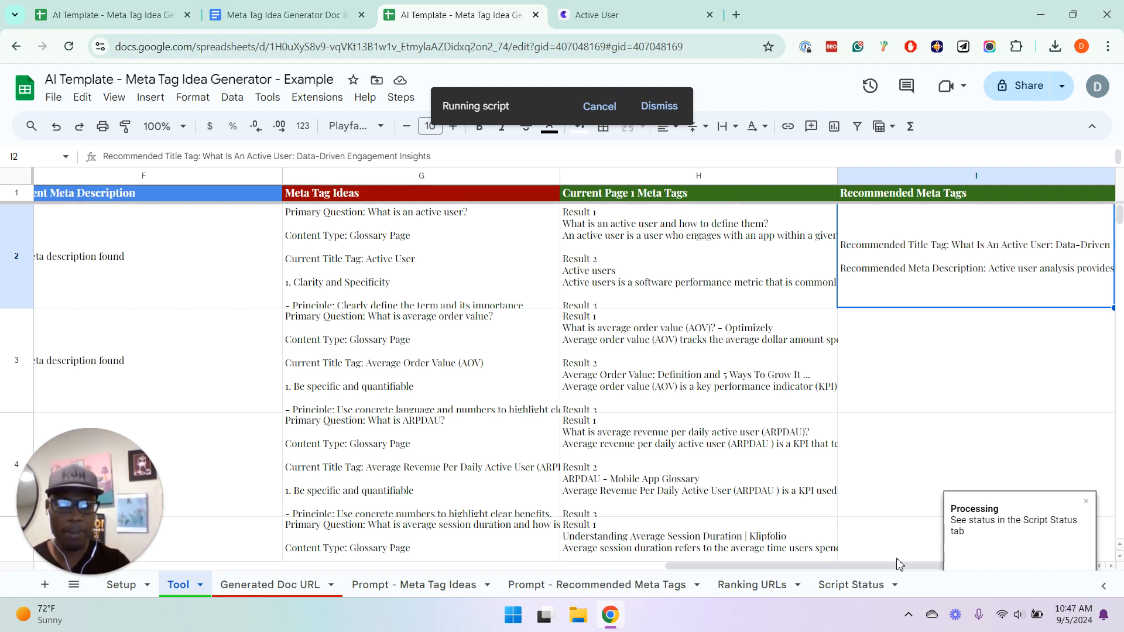
Follow the Claude run in the Script Status sheet, acknowledge its completion, and return to the Tool sheet
left_click(872, 585)
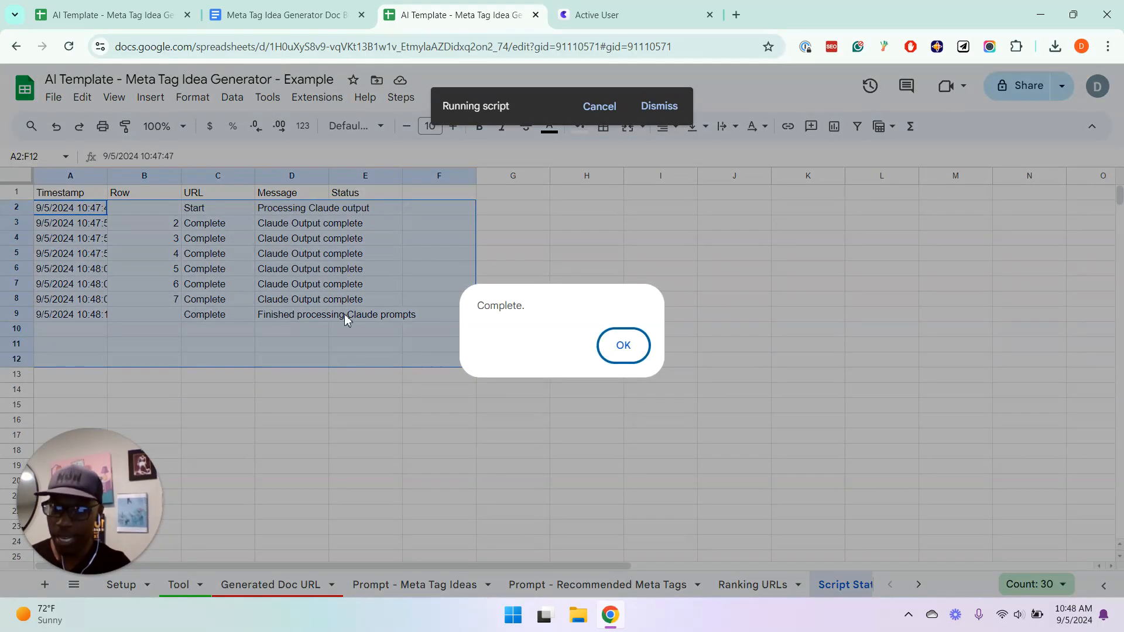
left_click(625, 347)
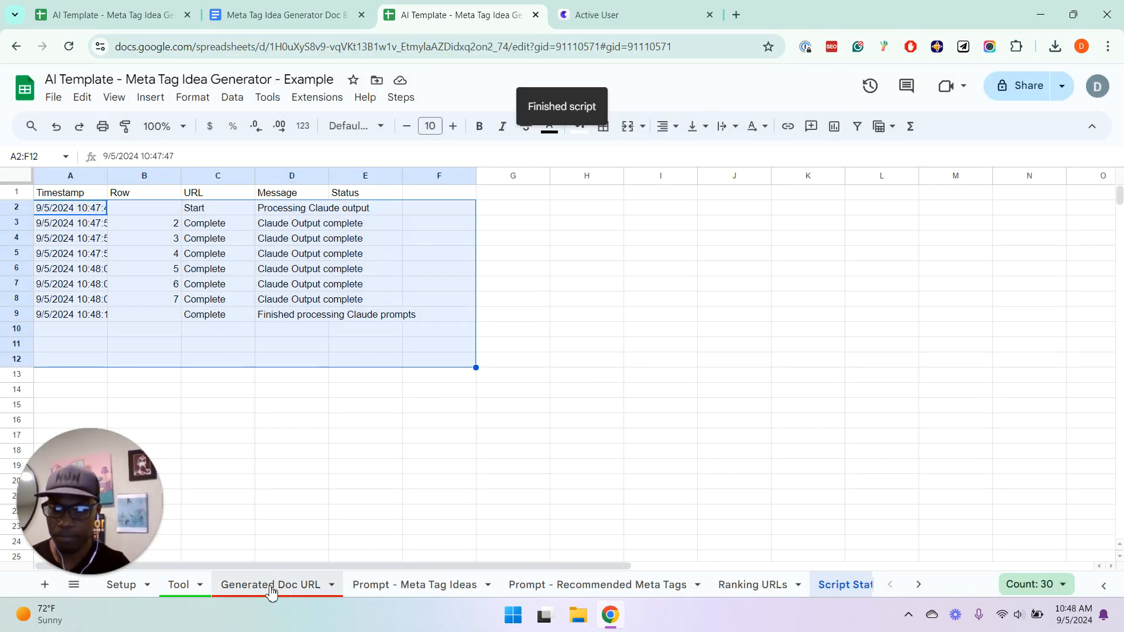
left_click(201, 585)
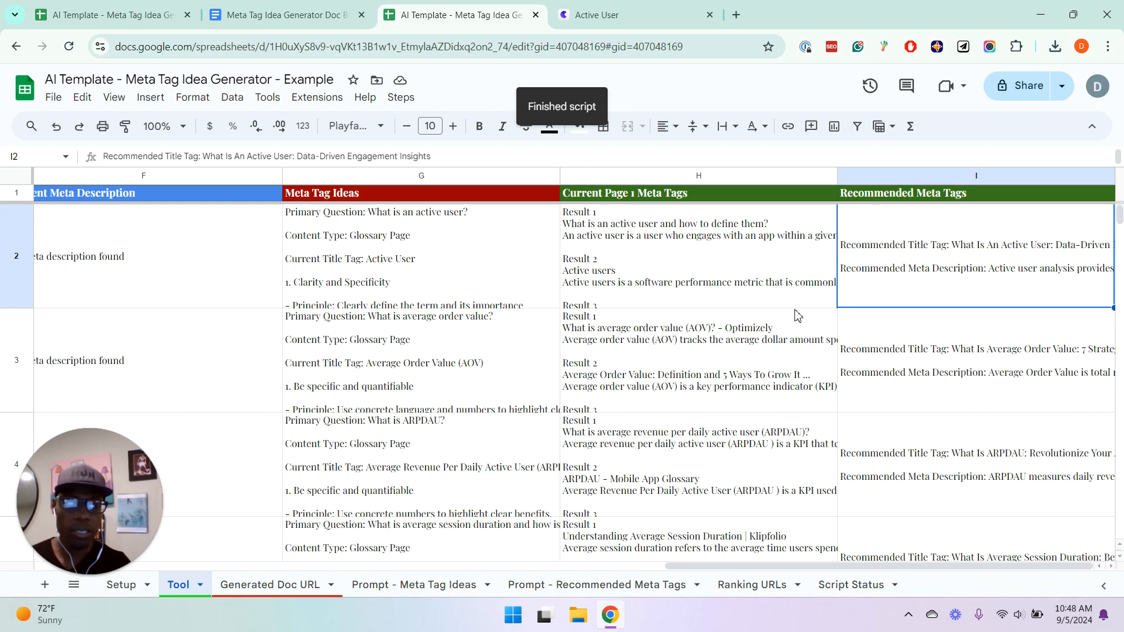
Read the recommended meta tags in I2 and I3, compare the latter with the page 1 results in H3, and leave the cell
double_click(971, 258)
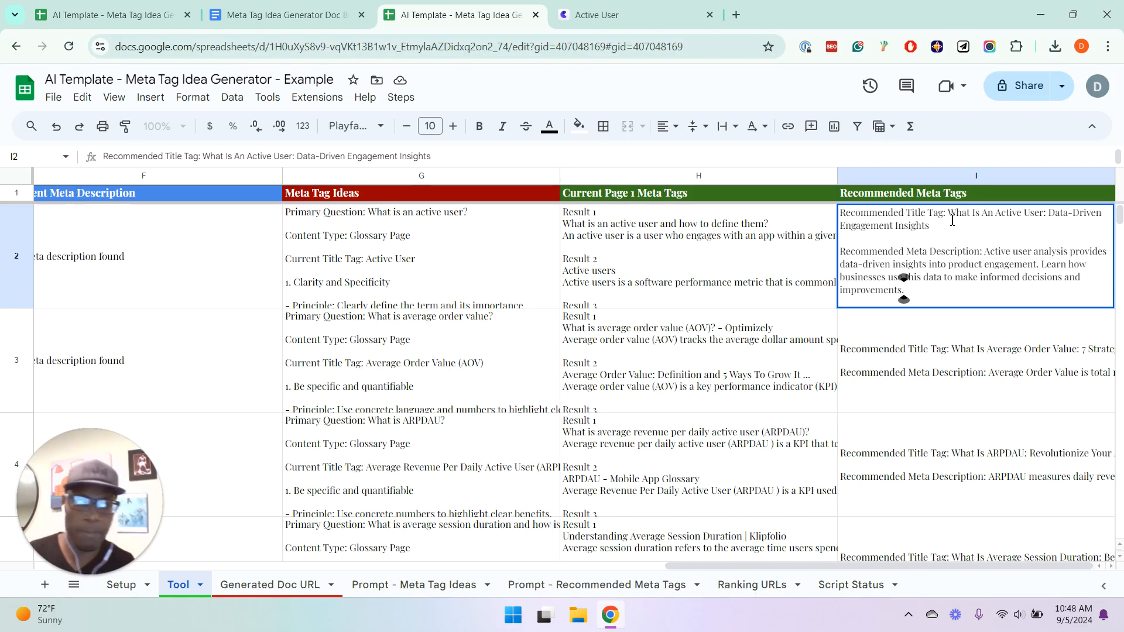
double_click(969, 342)
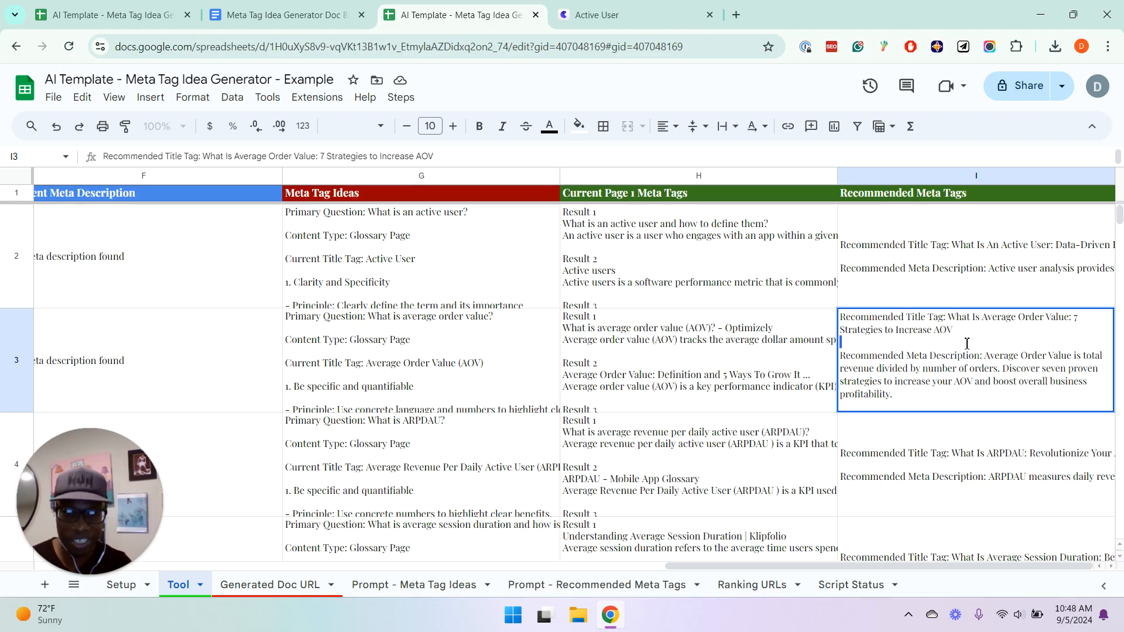
double_click(739, 345)
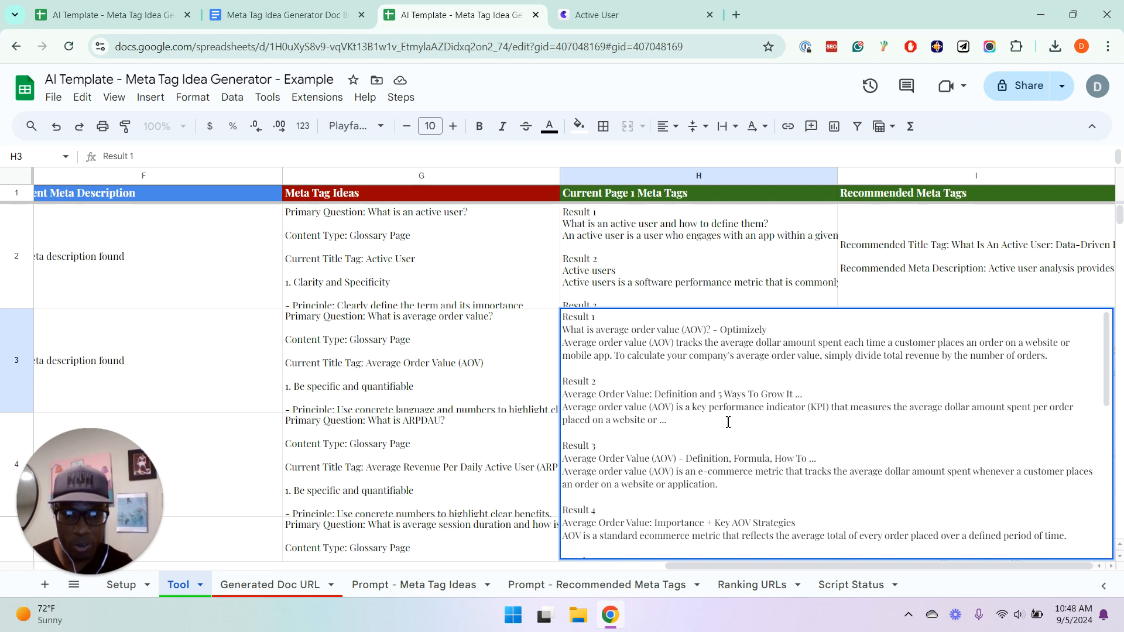
left_click(417, 394)
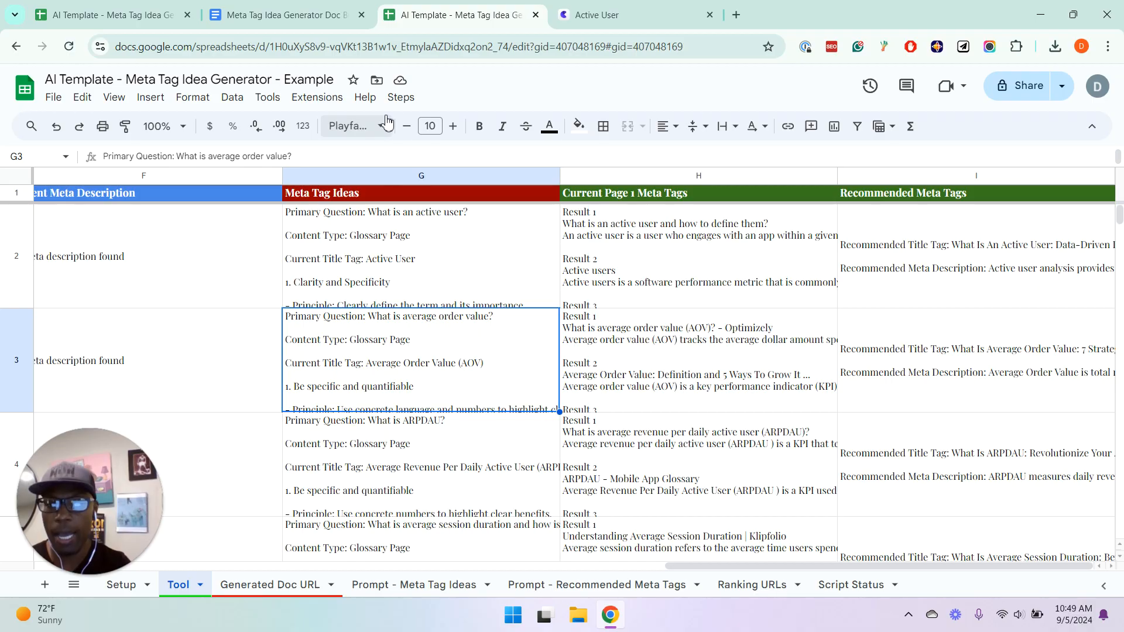
Run Build Recommendations Doc from Step 4: Generate Doc, highlight the resulting document URL, and acknowledge the completion message
left_click(401, 97)
mouse_move(416, 193)
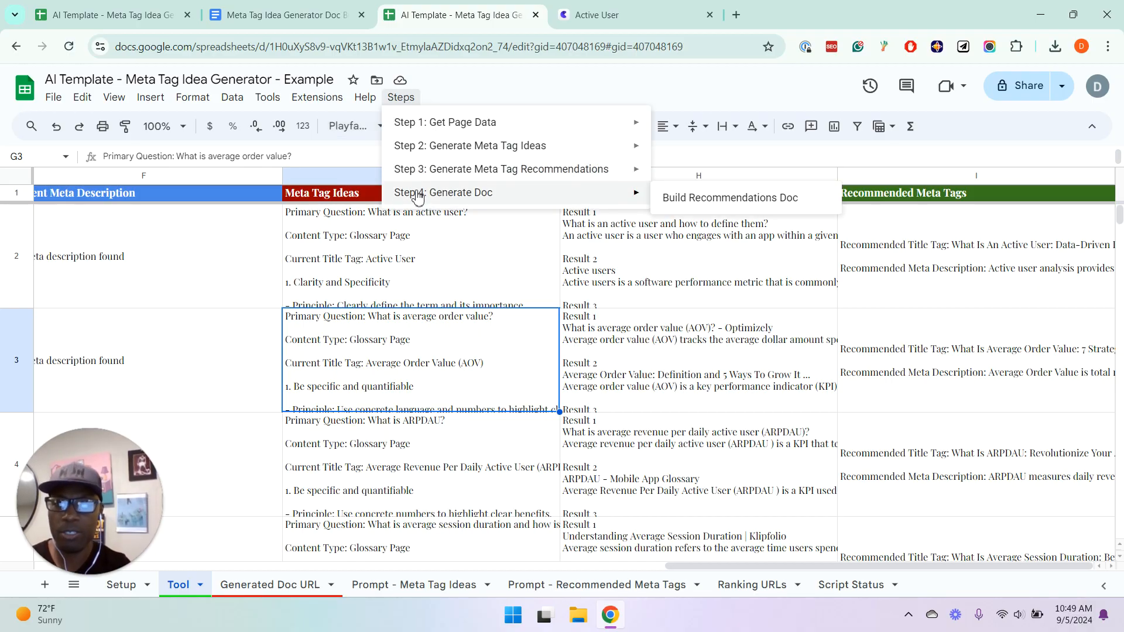
left_click(713, 193)
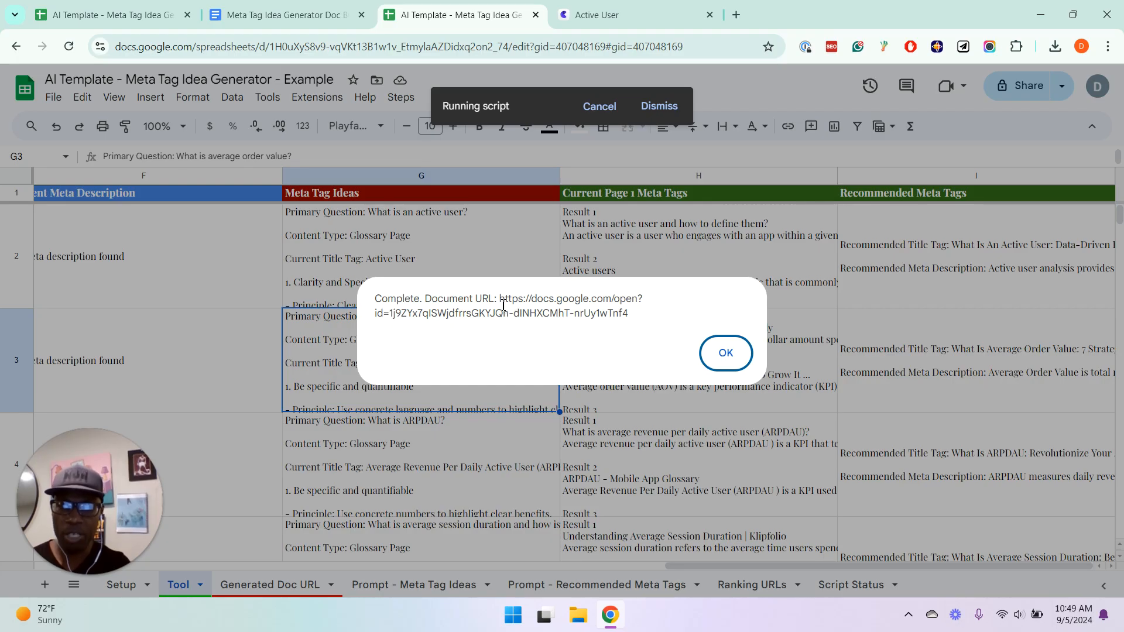
left_click_drag(501, 300, 637, 325)
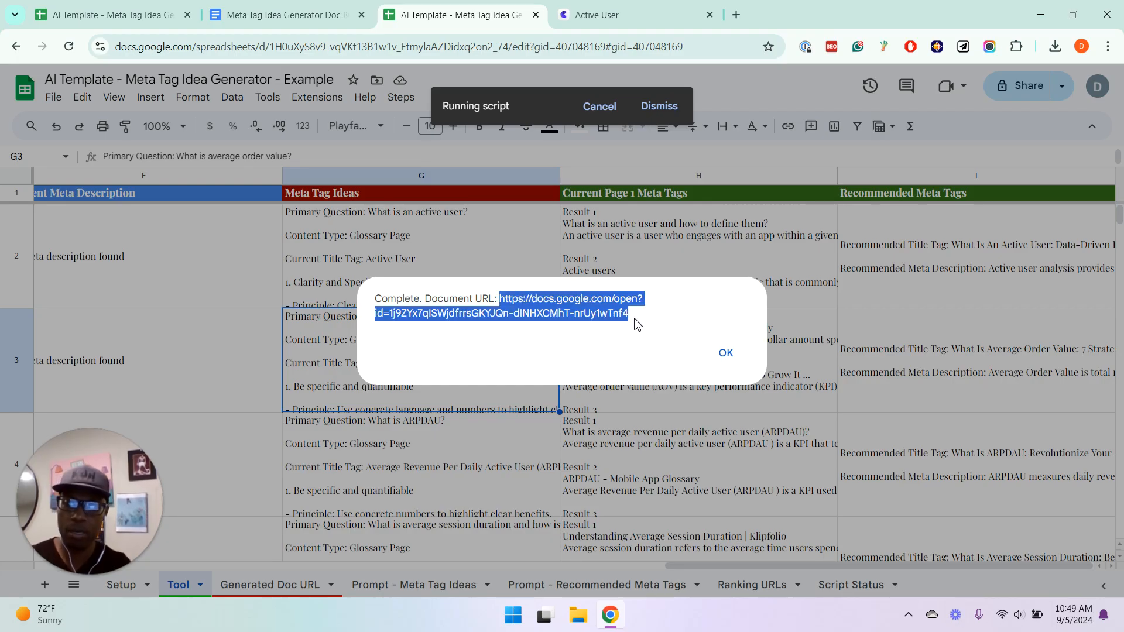
left_click(726, 352)
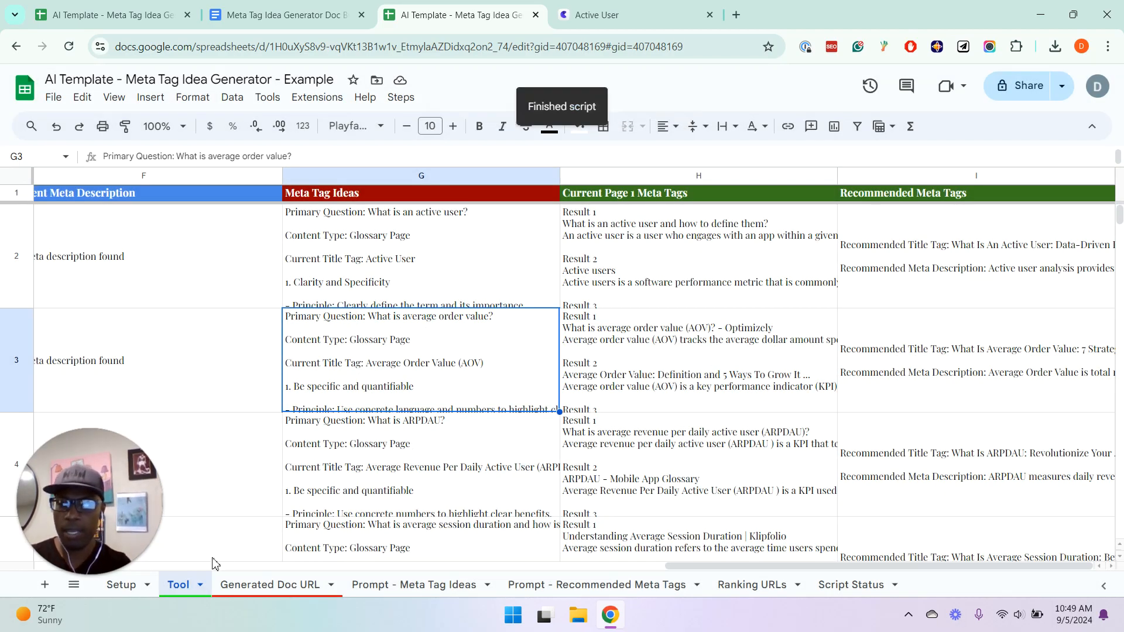
Open the generated meta tag document through the link in A3 of the Generated Doc URL sheet
left_click(244, 586)
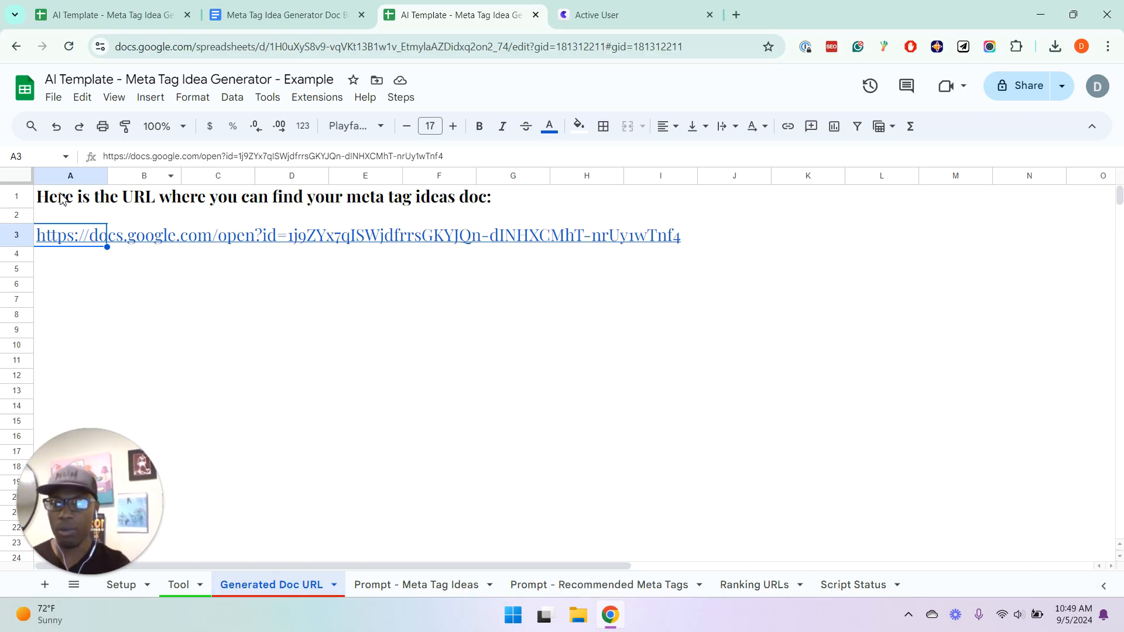
mouse_move(87, 237)
left_click(94, 263)
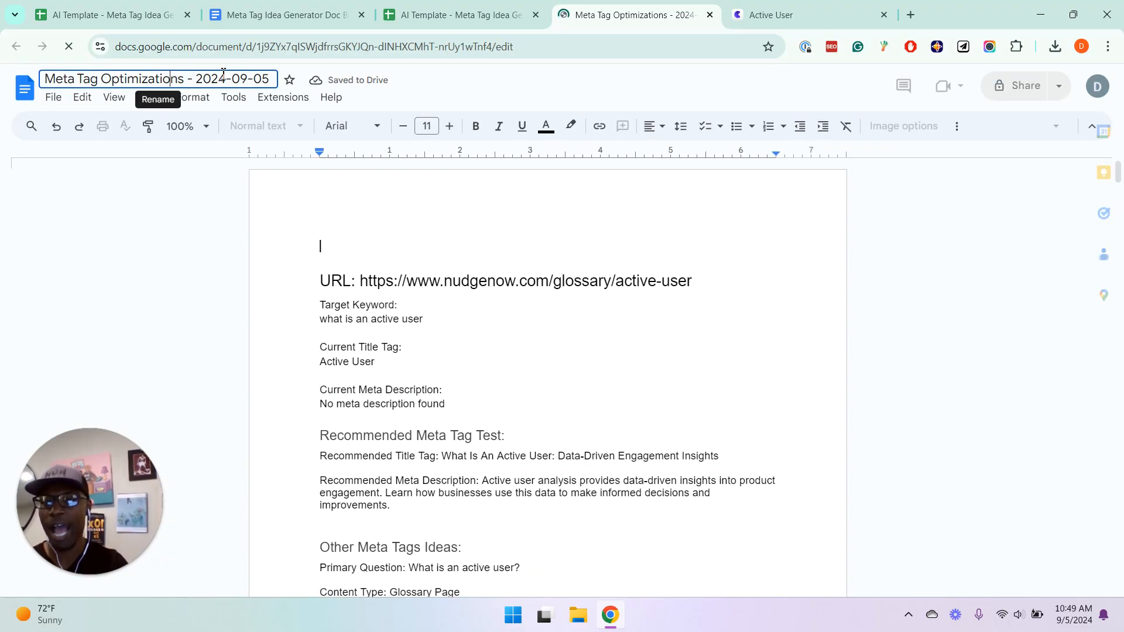
Review the document title's date and the active-user page's URL, target keyword, current title tag and Recommended Meta Tag Test heading
left_click_drag(197, 79, 316, 85)
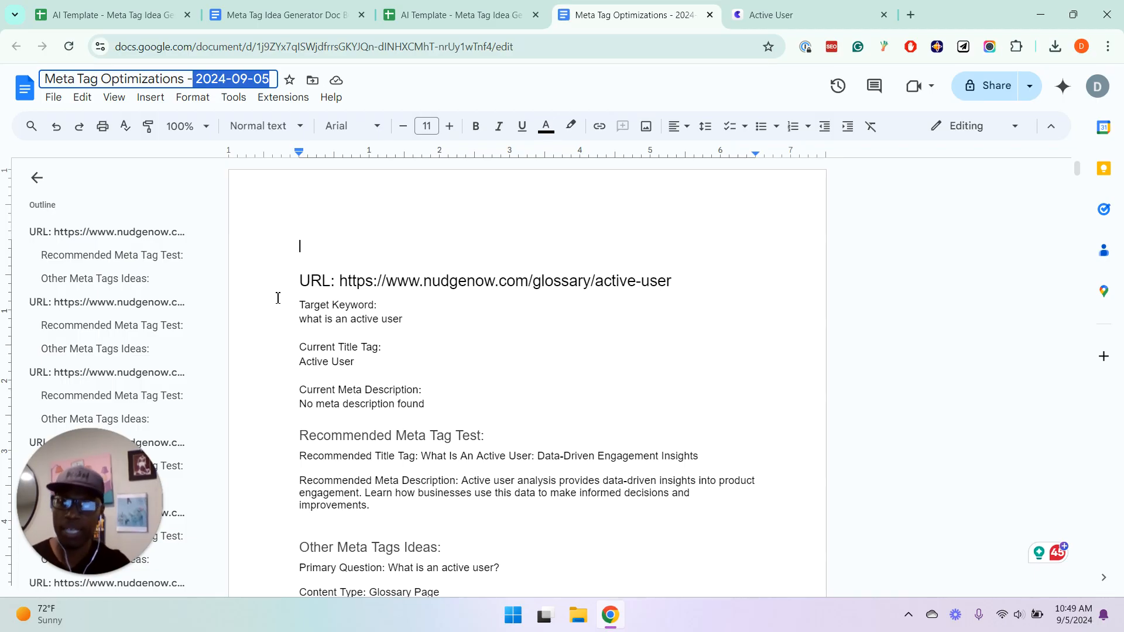
left_click(338, 282)
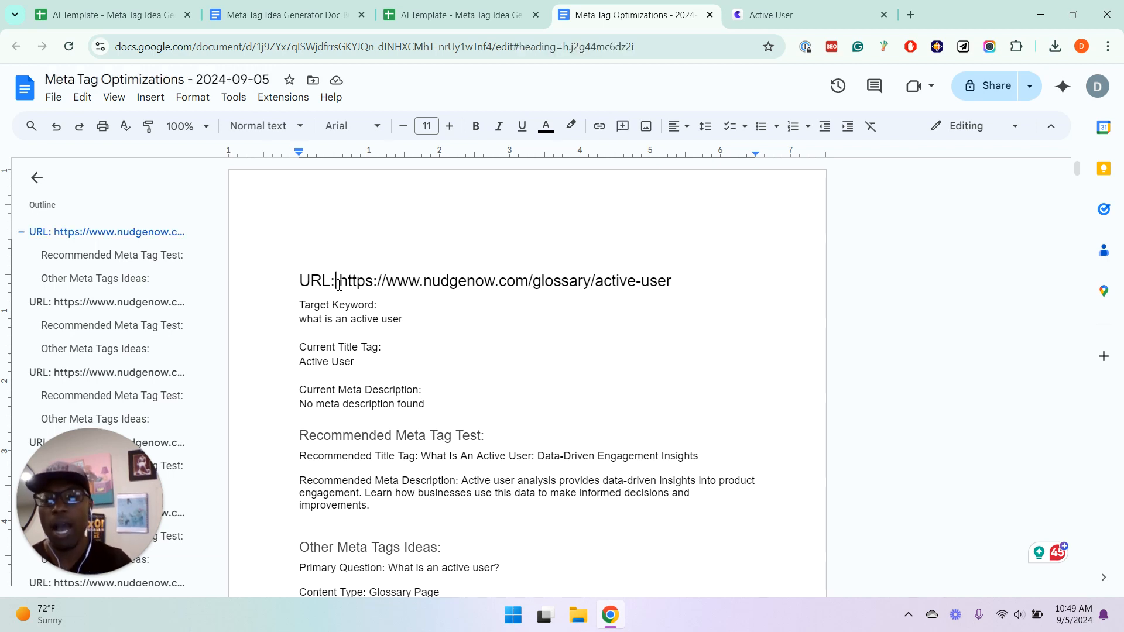
left_click(316, 319)
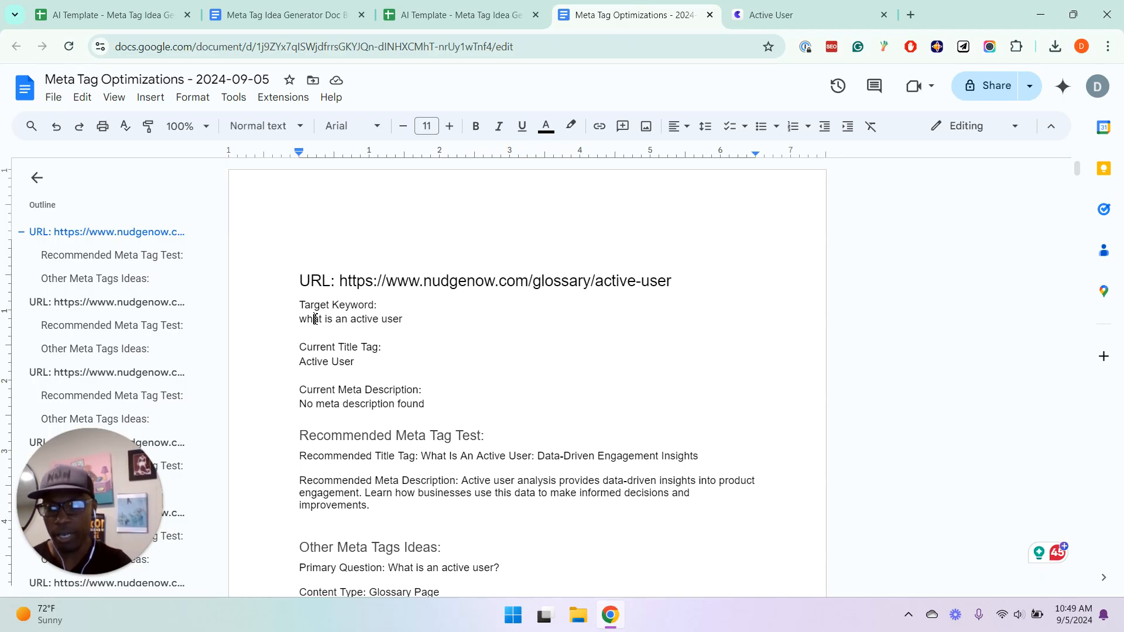
left_click(312, 361)
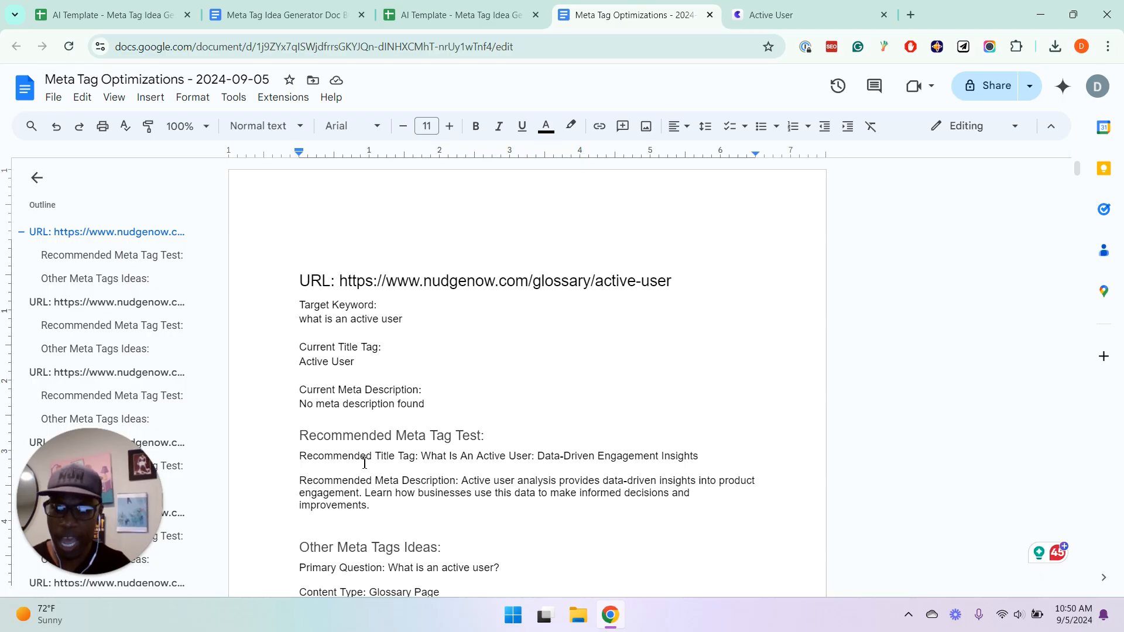
double_click(322, 436)
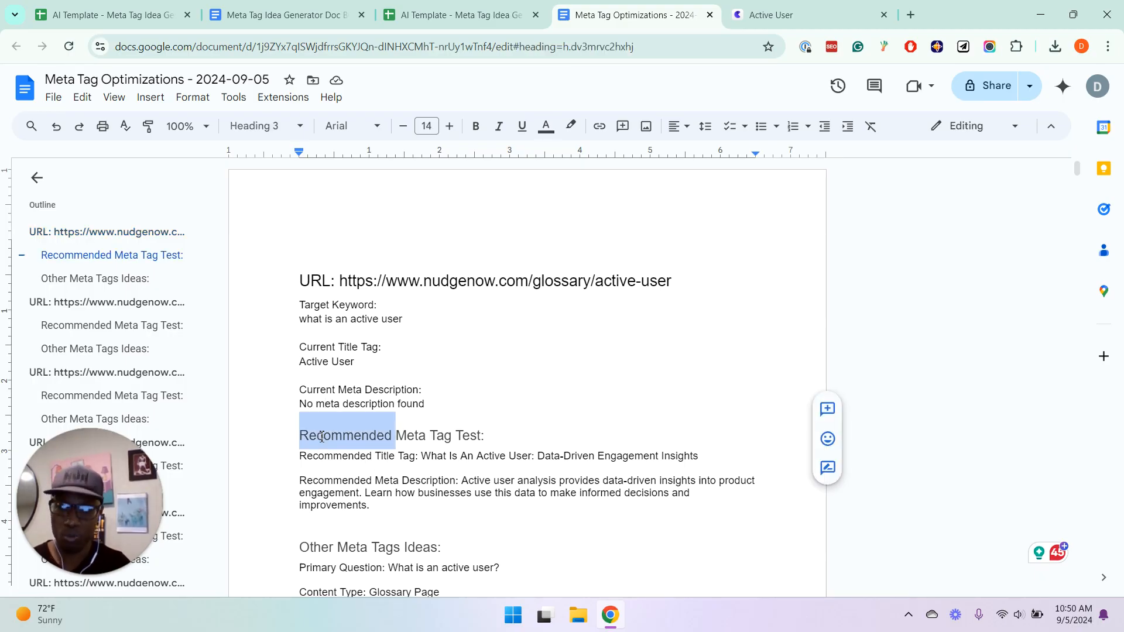
triple_click(322, 437)
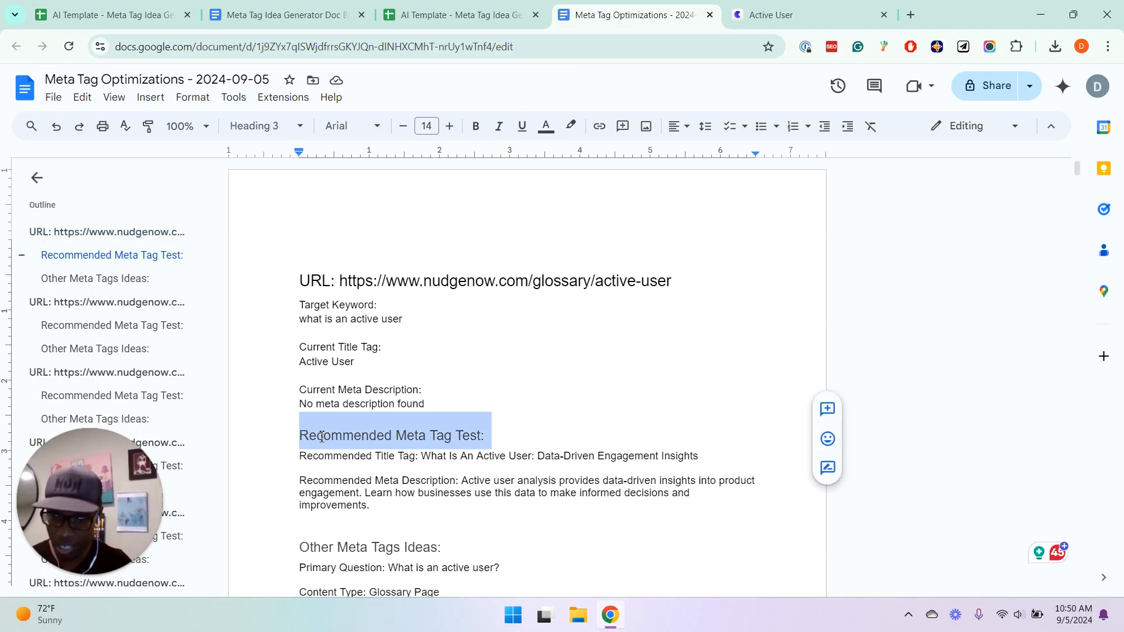
Read on to Other Meta Tags Ideas and examine the title and meta description suggested under Clarity and Specificity
key("Down")
key("Down")
key("Down")
key("Down")
key("Down")
key("Down")
key("Down")
key("Down")
key("Down")
key("Down")
key("Down")
key("Down")
key("Down")
key("Down")
key("Down")
key("Down")
key("Down")
key("Down")
key("Down")
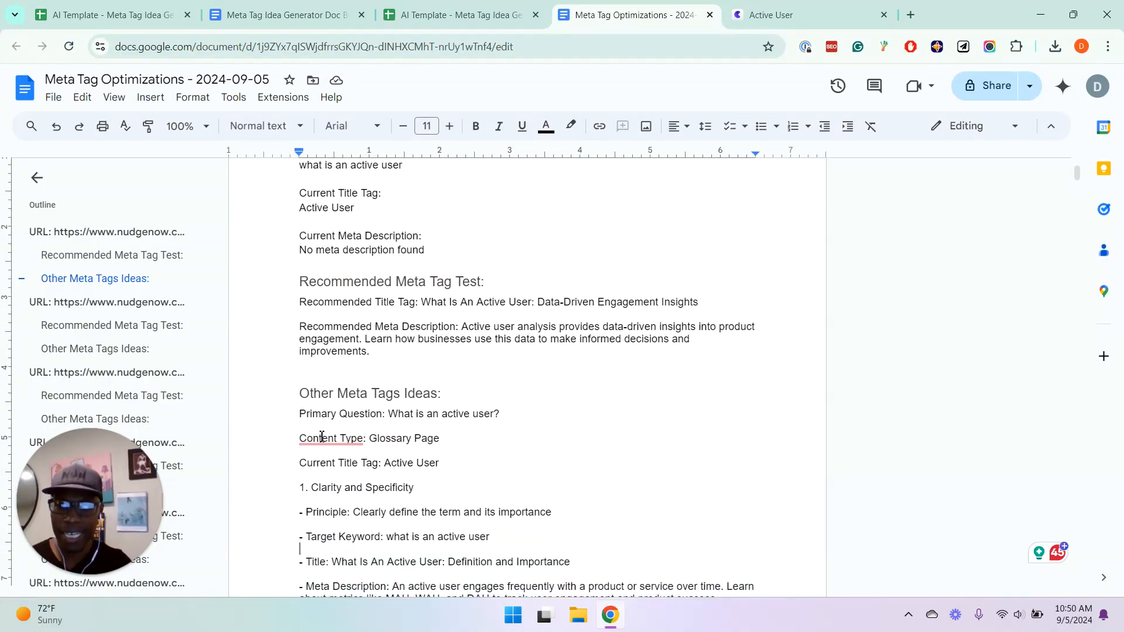
key("Down")
key("Down")
key("Down")
key("Down")
key("Down")
key("Down")
key("Down")
key("Down")
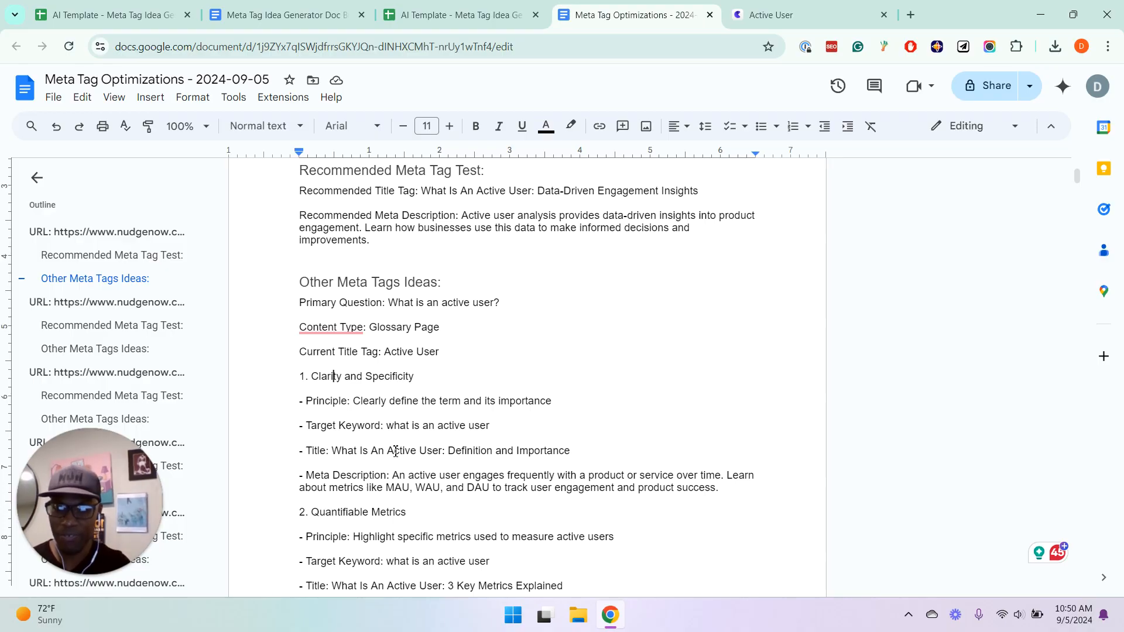
left_click_drag(377, 451, 574, 452)
left_click(510, 466)
Read through the Quantifiable Metrics and Business Impact ideas for the active-user page, examining their principles, titles and meta descriptions
key("Down")
key("Down")
key("Down")
key("Down")
key("Down")
key("Down")
key("Down")
key("Down")
key("Down")
key("Down")
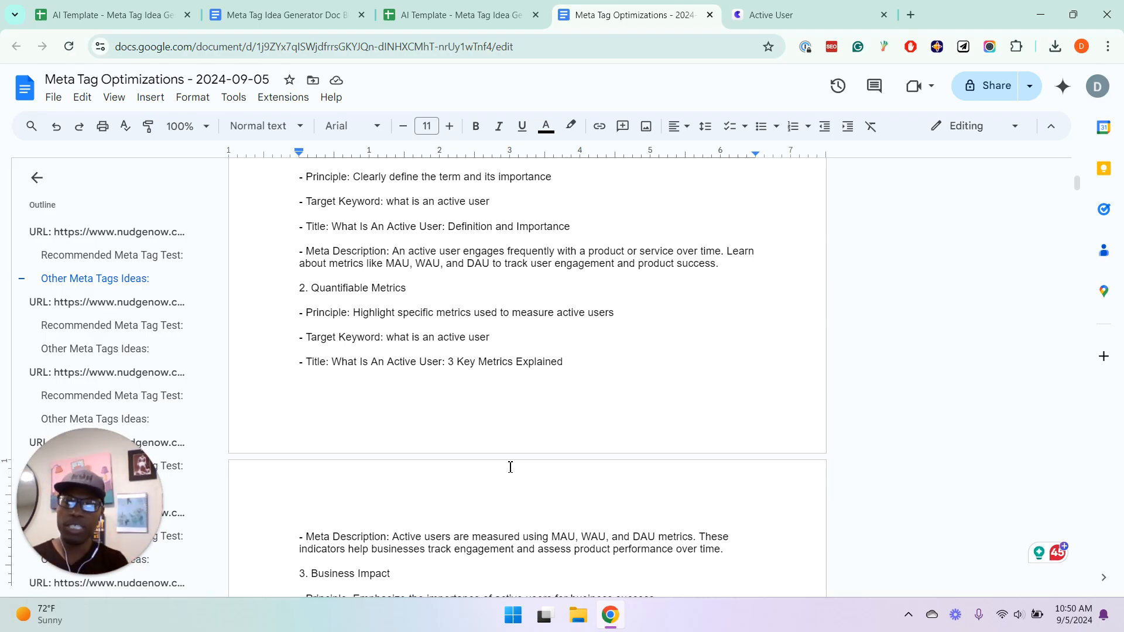
key("Down")
key("Down")
key("Down")
key("Down")
key("Down")
key("Down")
key("Down")
key("Down")
key("Down")
key("Down")
key("Down")
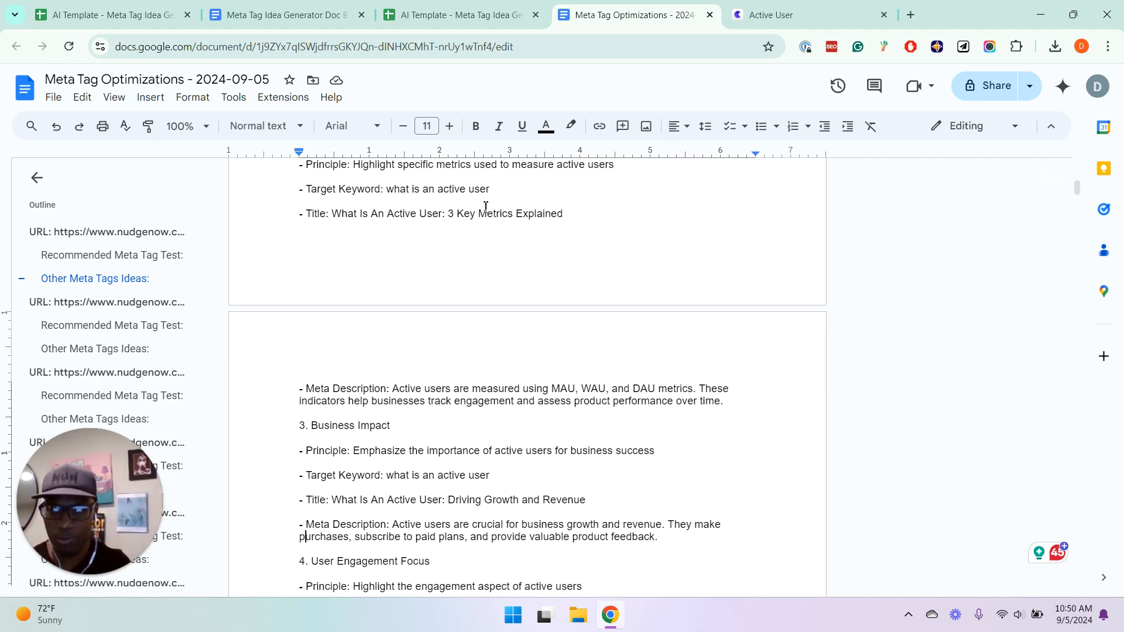
key("Up")
key("Up")
key("Up")
key("Up")
key("Up")
key("Up")
key("Up")
key("Up")
key("Up")
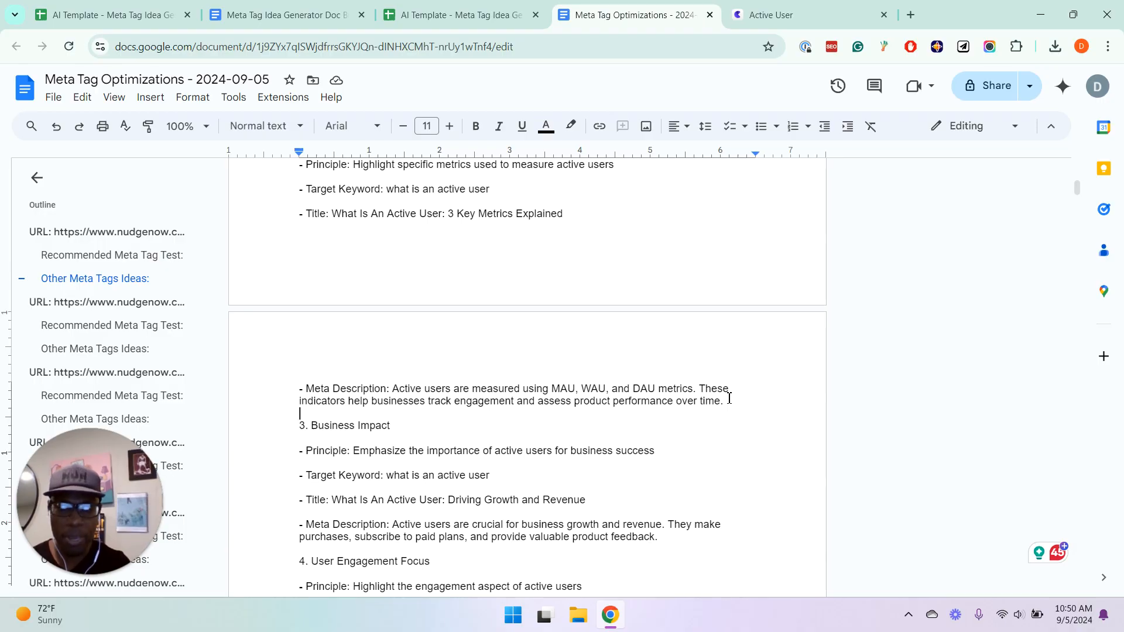
Try striking through the whole Quantifiable Metrics idea, from its heading through its meta description, and undo the strikethrough
left_click_drag(725, 401, 299, 294)
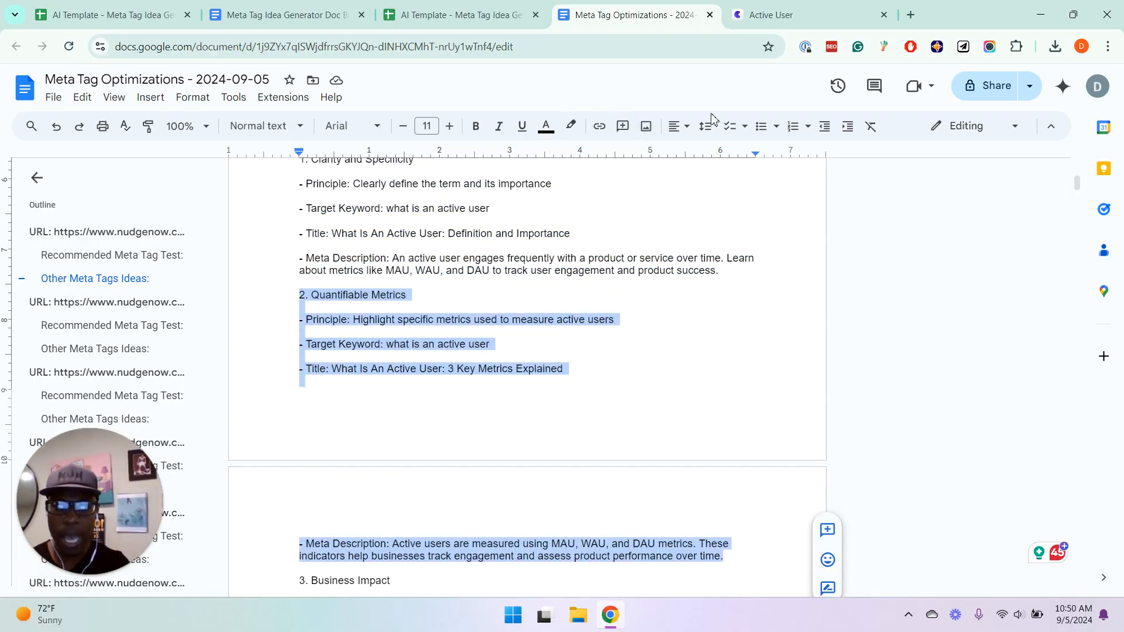
left_click(196, 95)
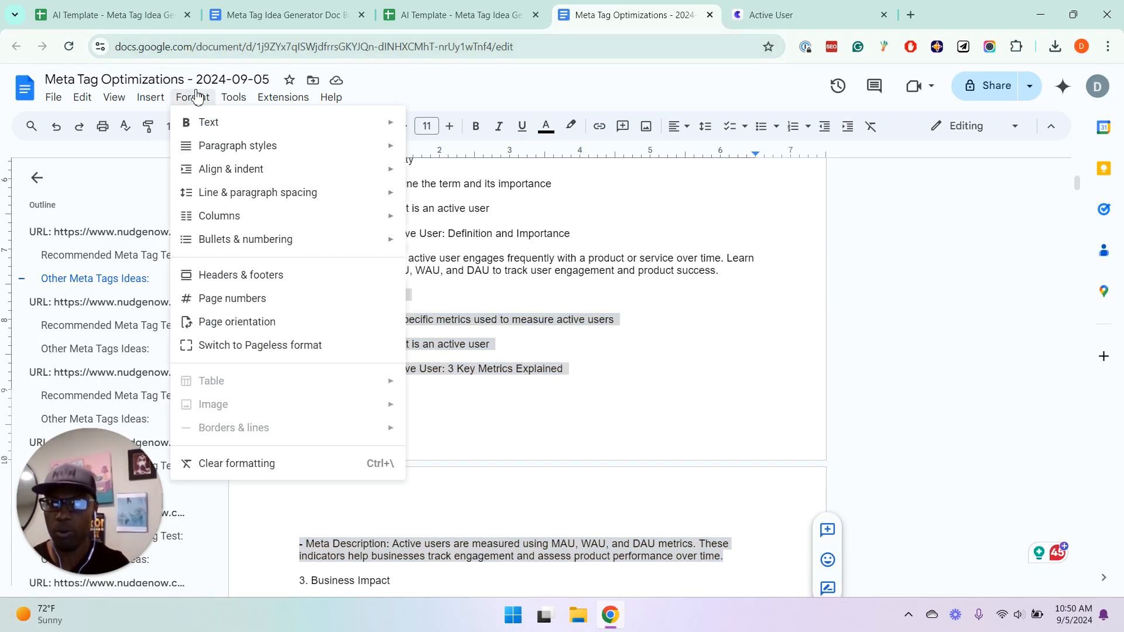
mouse_move(226, 124)
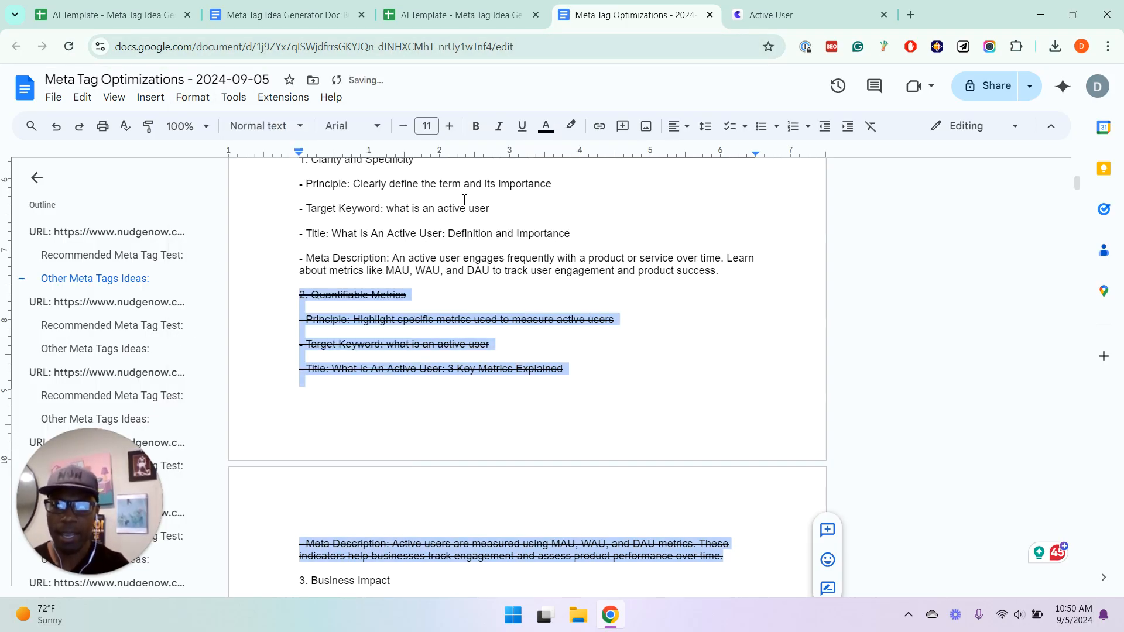
left_click(462, 199)
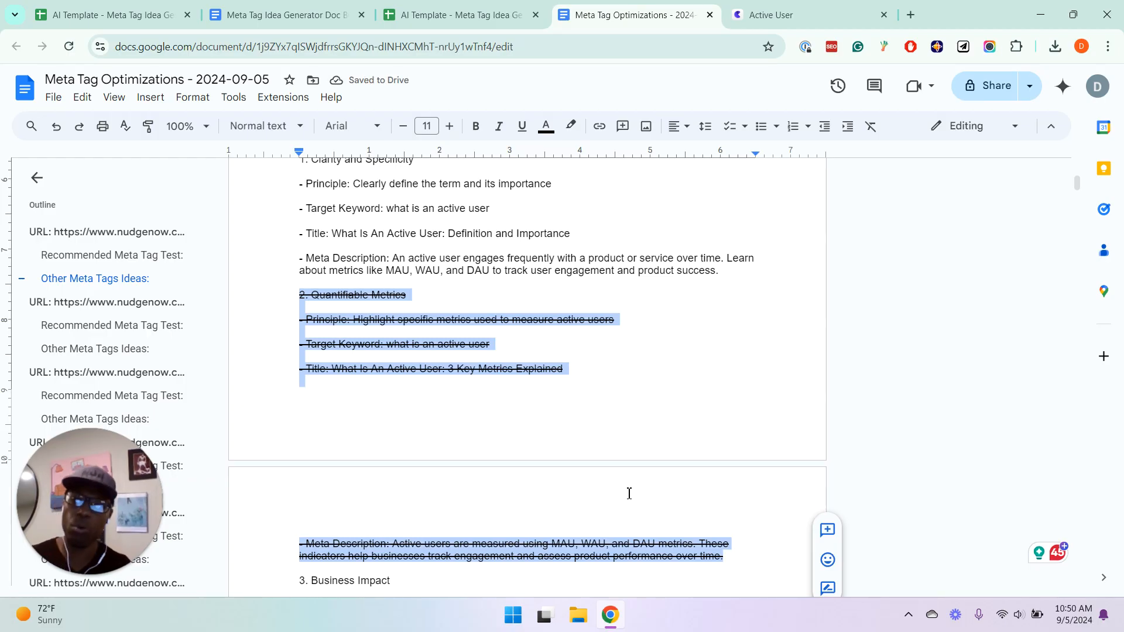
key("ctrl+z")
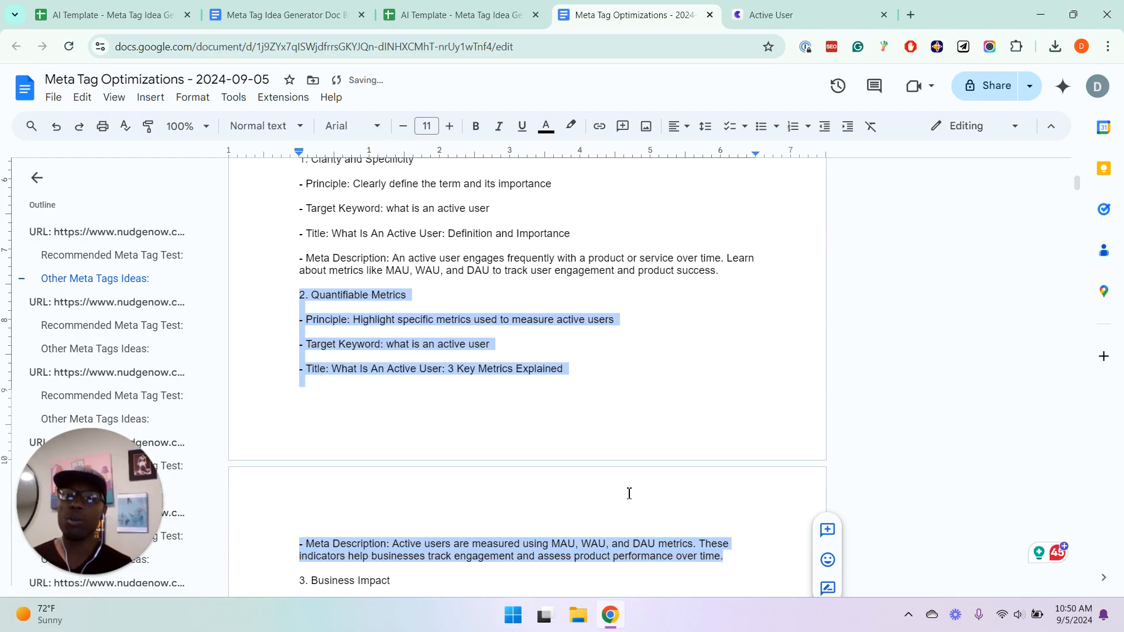
Return to the AI Template - Meta Tag Idea Generator - Example spreadsheet and open its Tool sheet
left_click(516, 8)
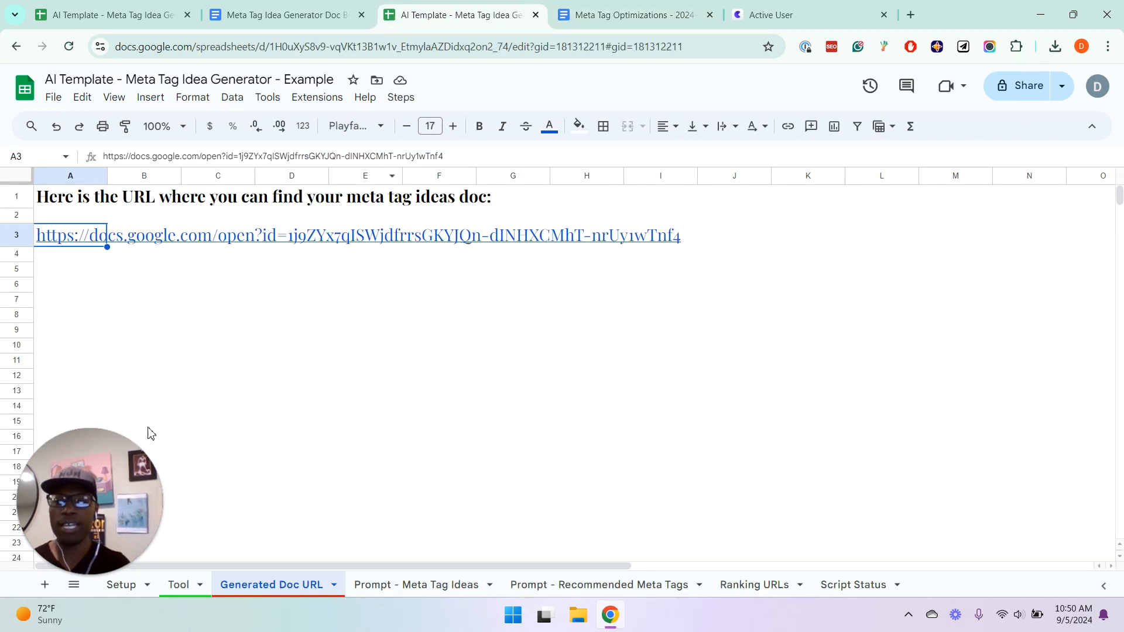
left_click(182, 584)
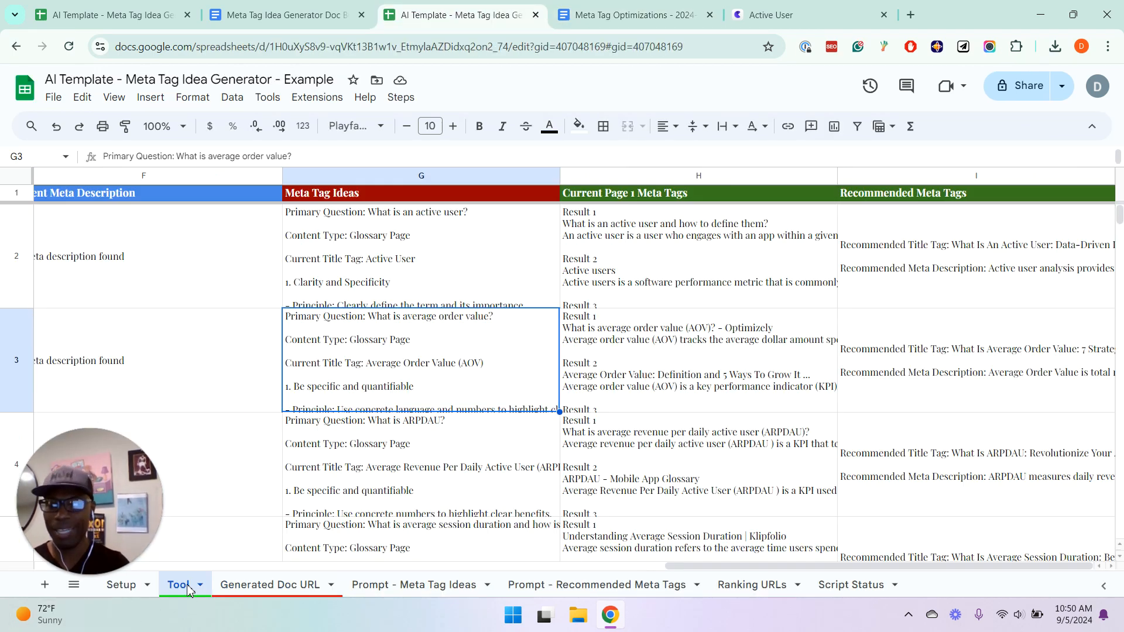